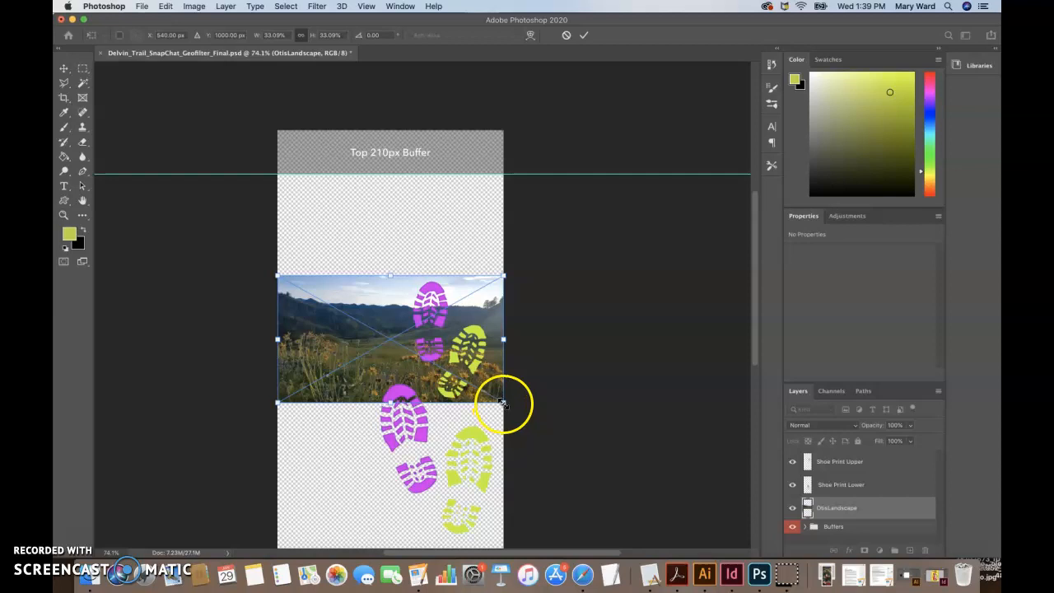
# Step: Scale the OtisLandscape image up to about 129% and position it so that it fills the whole canvas
pyautogui.moveTo(500, 403); pyautogui.dragTo(632, 475)
pyautogui.moveTo(640, 388); pyautogui.dragTo(711, 375)
pyautogui.moveTo(262, 245); pyautogui.dragTo(108, 155)
pyautogui.scroll(-5, 390, 313)
pyautogui.moveTo(443, 339); pyautogui.dragTo(448, 463)
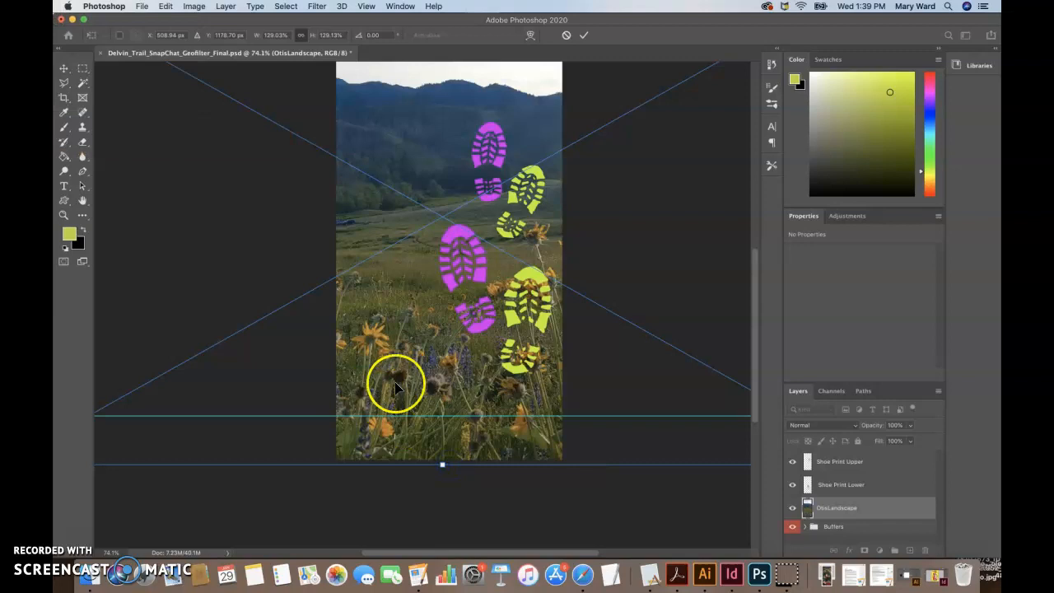
pyautogui.press('Return')
# Step: Move the Buffers group above the OtisLandscape layer and below the Shoe Print Lower layer
pyautogui.scroll(1, 628, 410)
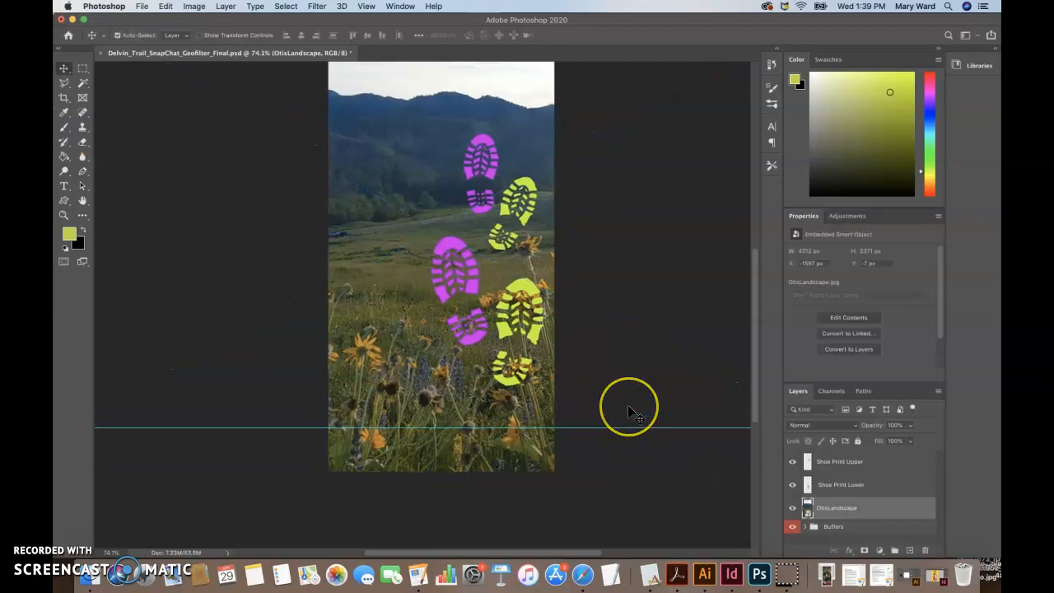
pyautogui.hscroll(3, 628, 410)
pyautogui.scroll(2, 629, 409)
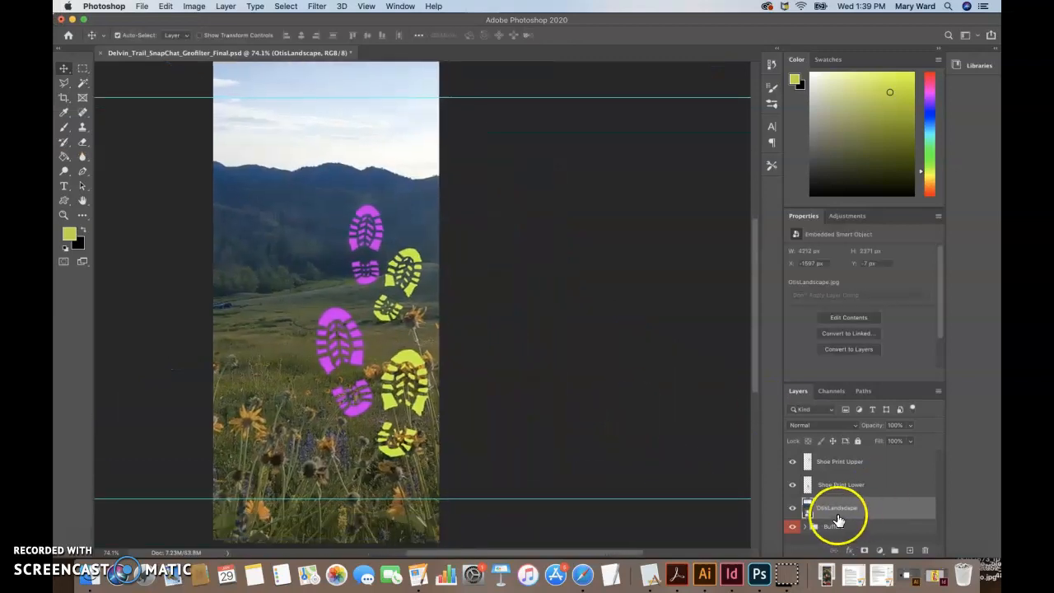
pyautogui.click(830, 529)
pyautogui.click(792, 527)
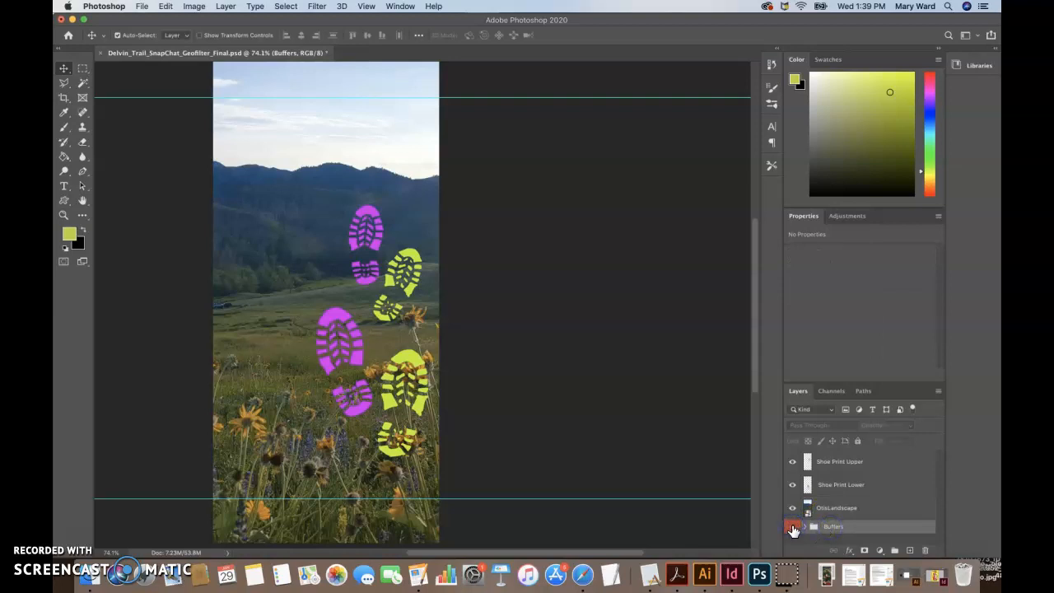
pyautogui.click(793, 529)
pyautogui.moveTo(835, 531); pyautogui.dragTo(834, 504)
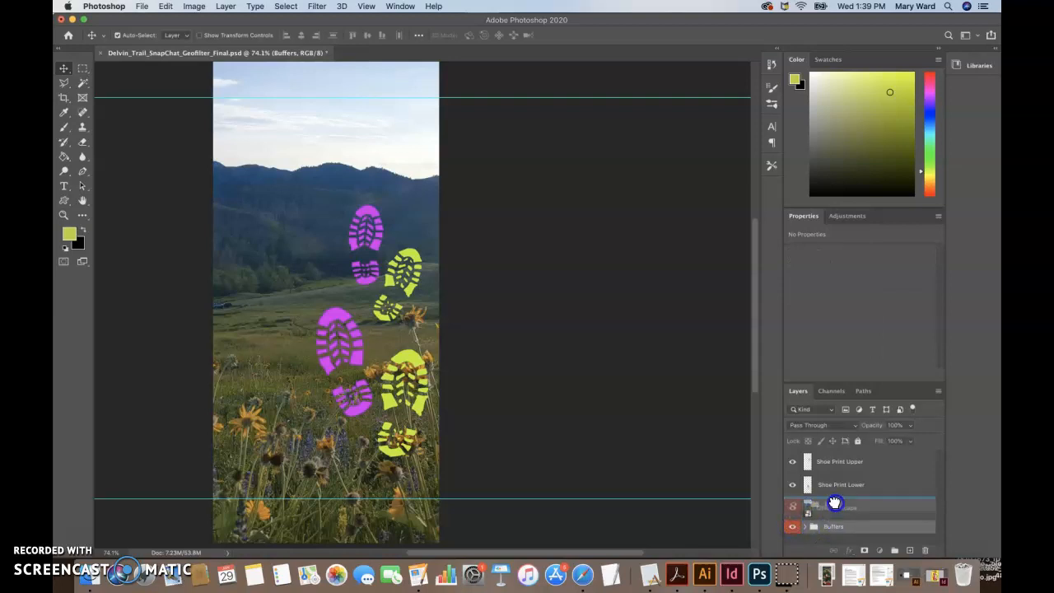
pyautogui.moveTo(835, 503)
pyautogui.mouseDown()
pyautogui.moveTo(822, 528)
pyautogui.moveTo(833, 499)
pyautogui.mouseUp()
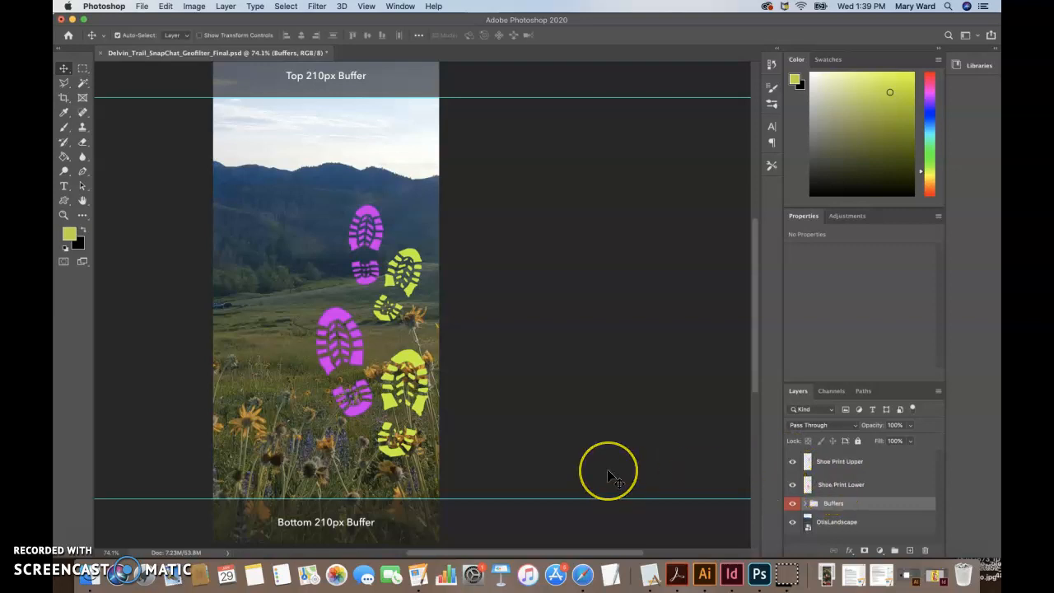
# Step: Nudge the Shoe Print Lower layer down by about 20 px
pyautogui.hscroll(-5, 607, 471)
pyautogui.scroll(-3, 607, 471)
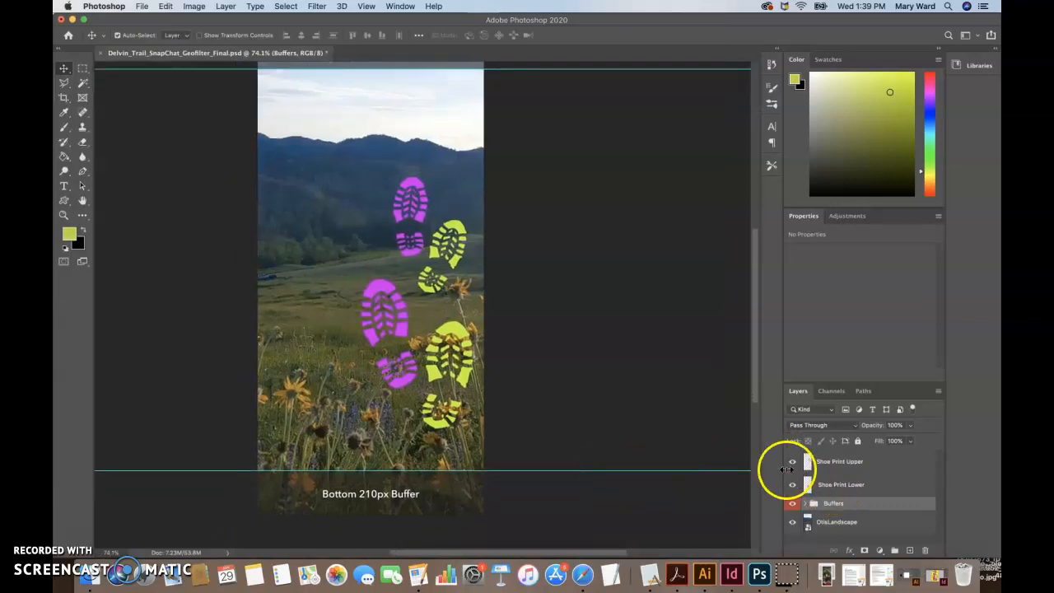
pyautogui.click(838, 484)
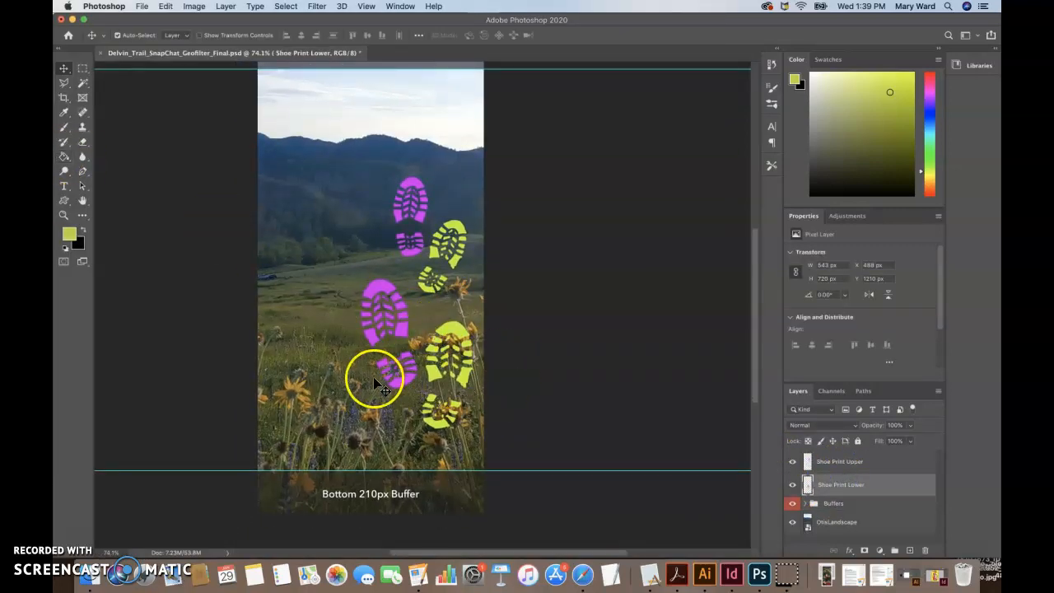
pyautogui.hotkey('shift', 'Down')
pyautogui.hotkey('shift', 'Down')
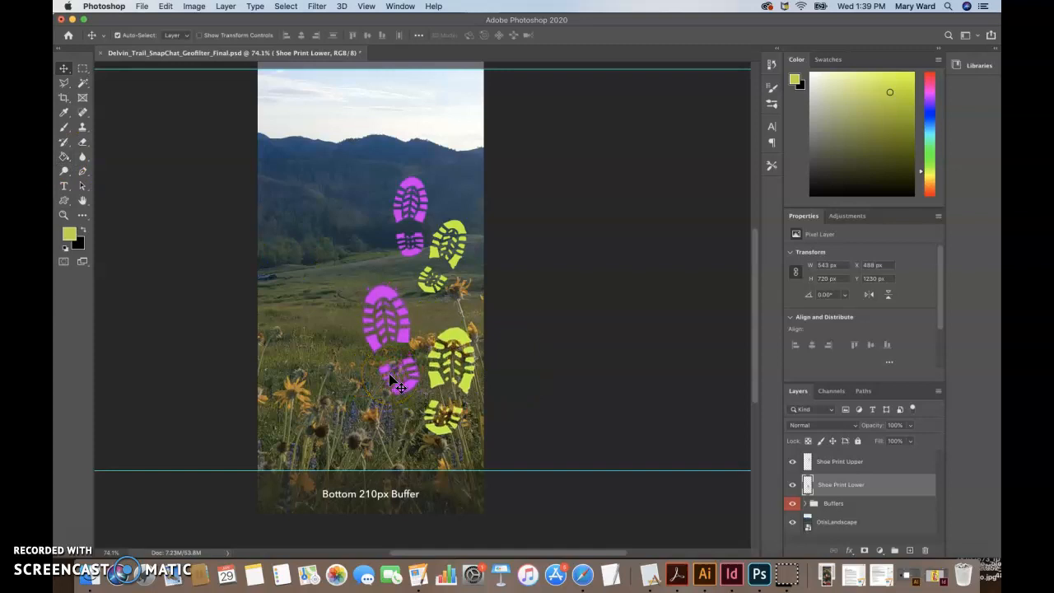
# Step: Nudge the Shoe Print Upper layer right and down to X 685 px, Y 782 px
pyautogui.click(842, 463)
pyautogui.hotkey('shift', 'Right')
pyautogui.hotkey('shift', 'Right')
pyautogui.hotkey('shift', 'Down')
pyautogui.hotkey('shift', 'Down')
pyautogui.hotkey('shift', 'Down')
pyautogui.hotkey('shift', 'Down')
pyautogui.hotkey('shift', 'Down')
pyautogui.hotkey('shift', 'Down')
pyautogui.hotkey('shift', 'Down')
pyautogui.hotkey('shift', 'Down')
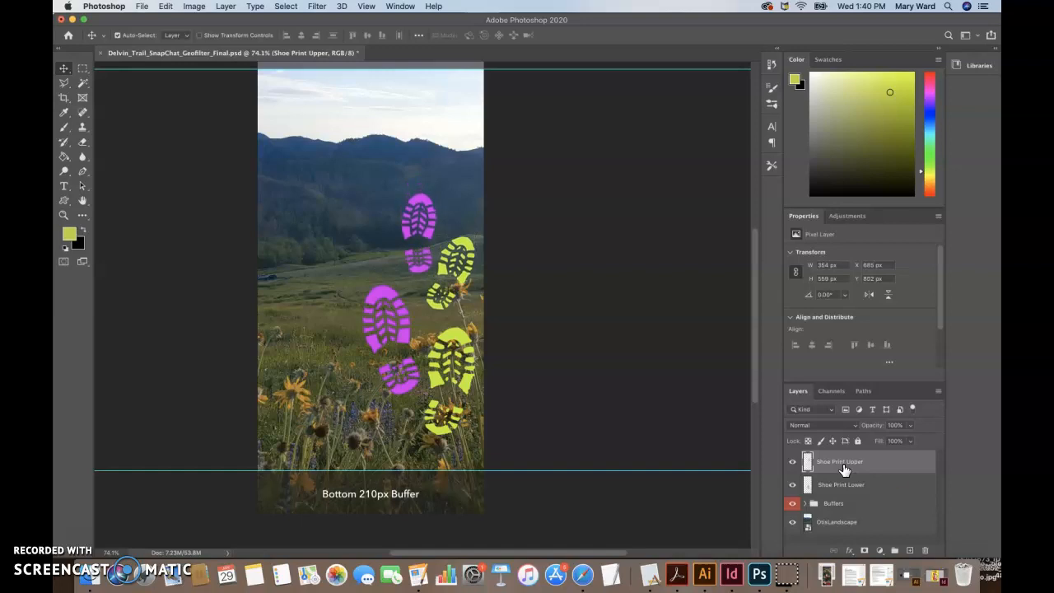
pyautogui.hotkey('shift', 'Down')
pyautogui.hotkey('shift', 'Up')
pyautogui.hotkey('shift', 'Up')
pyautogui.hotkey('shift', 'Up')
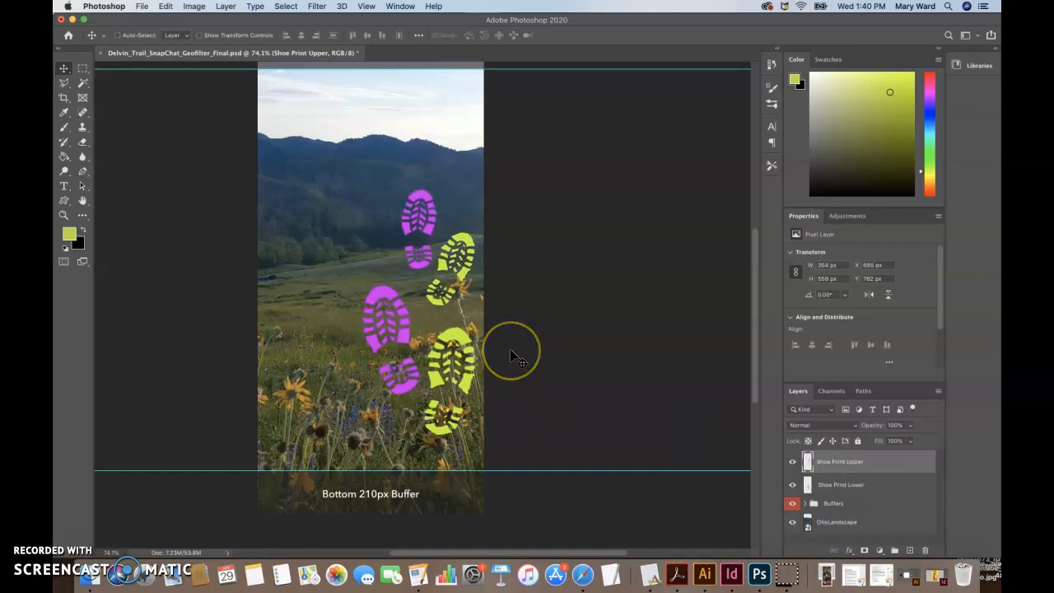
# Step: Draw a full-width rectangular marquee selection of about 1080 by 573 px along the canvas's lower edge
pyautogui.hscroll(-3, 511, 354)
pyautogui.scroll(2, 511, 354)
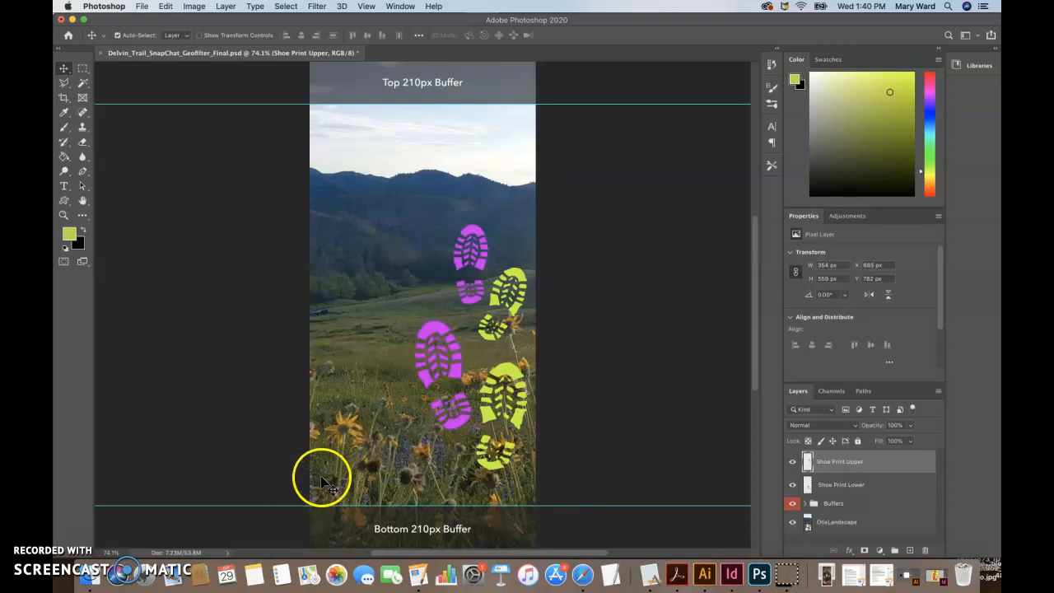
pyautogui.click(82, 69)
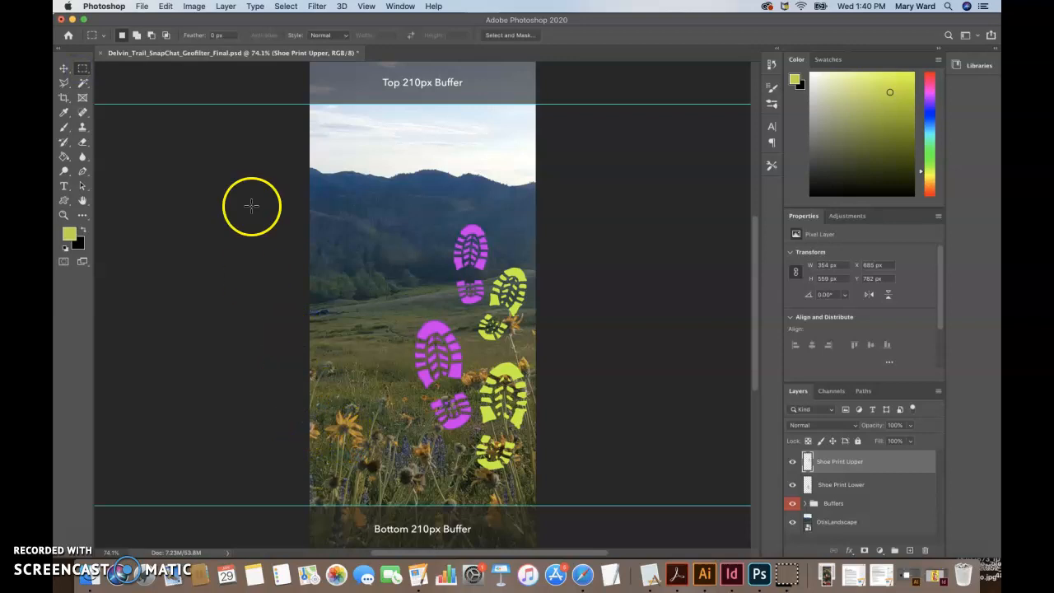
pyautogui.moveTo(83, 69)
pyautogui.mouseDown()
pyautogui.moveTo(127, 83)
pyautogui.moveTo(130, 100)
pyautogui.moveTo(87, 71)
pyautogui.mouseUp()
pyautogui.moveTo(309, 429); pyautogui.dragTo(536, 536)
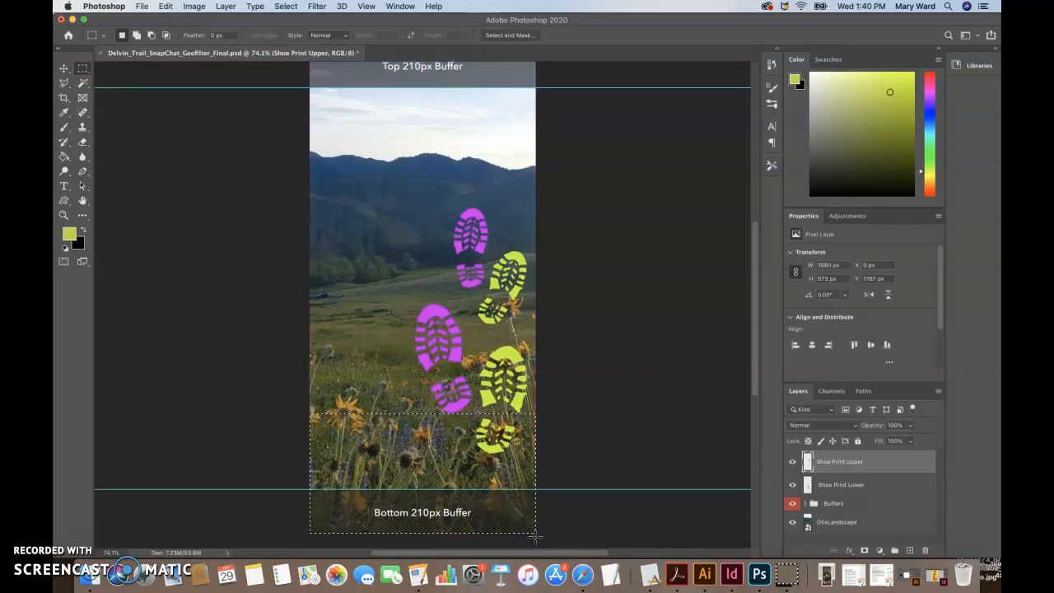
# Step: Create a new empty layer and place it directly beneath the Buffers group, above OtisLandscape
pyautogui.click(911, 551)
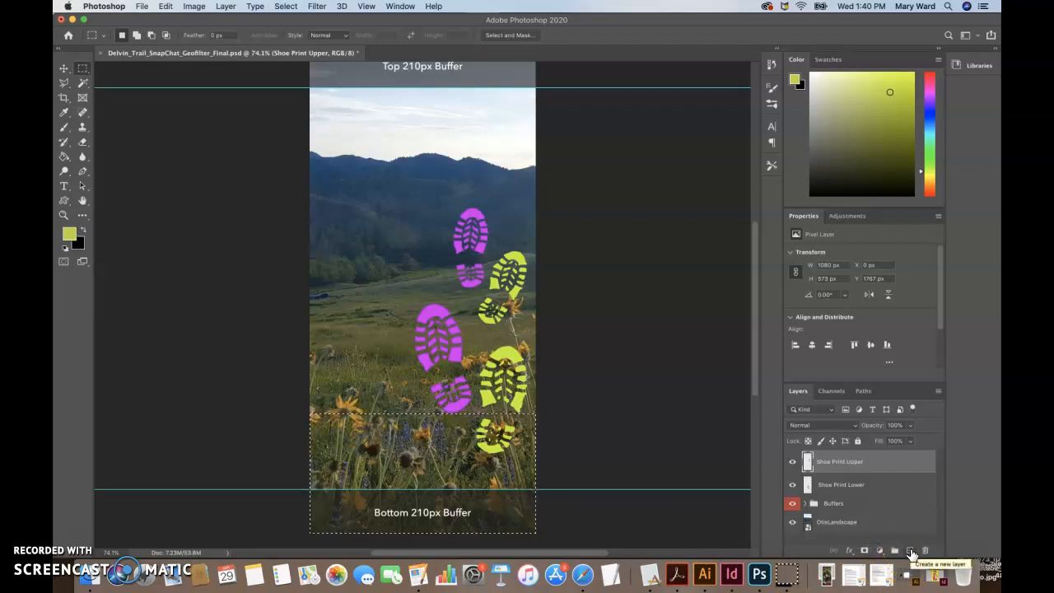
pyautogui.click(845, 477)
pyautogui.moveTo(834, 470); pyautogui.dragTo(830, 514)
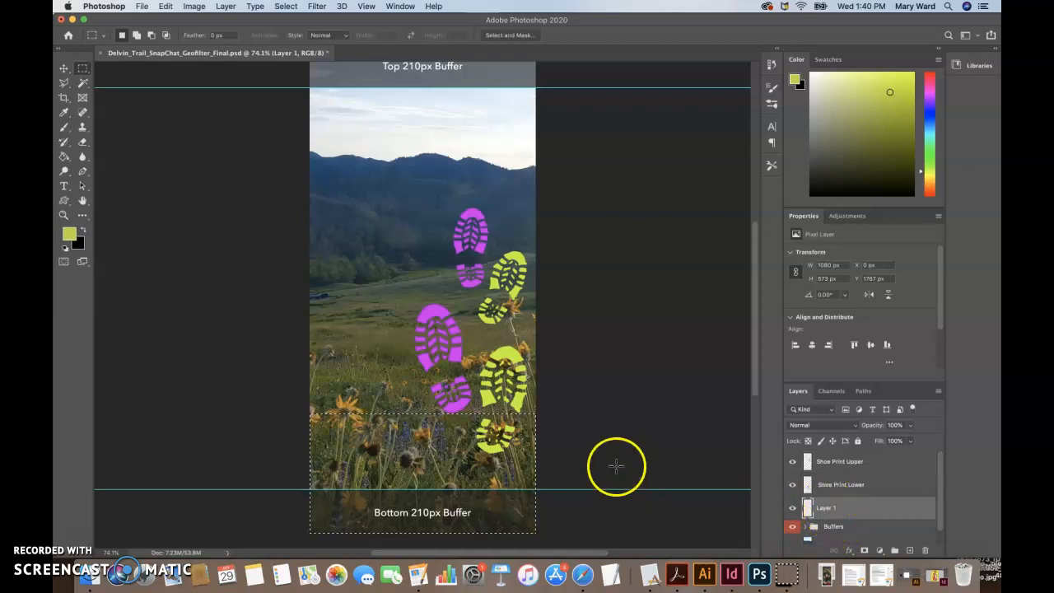
pyautogui.moveTo(834, 517)
pyautogui.mouseDown()
pyautogui.moveTo(828, 508)
pyautogui.moveTo(832, 527)
pyautogui.mouseUp()
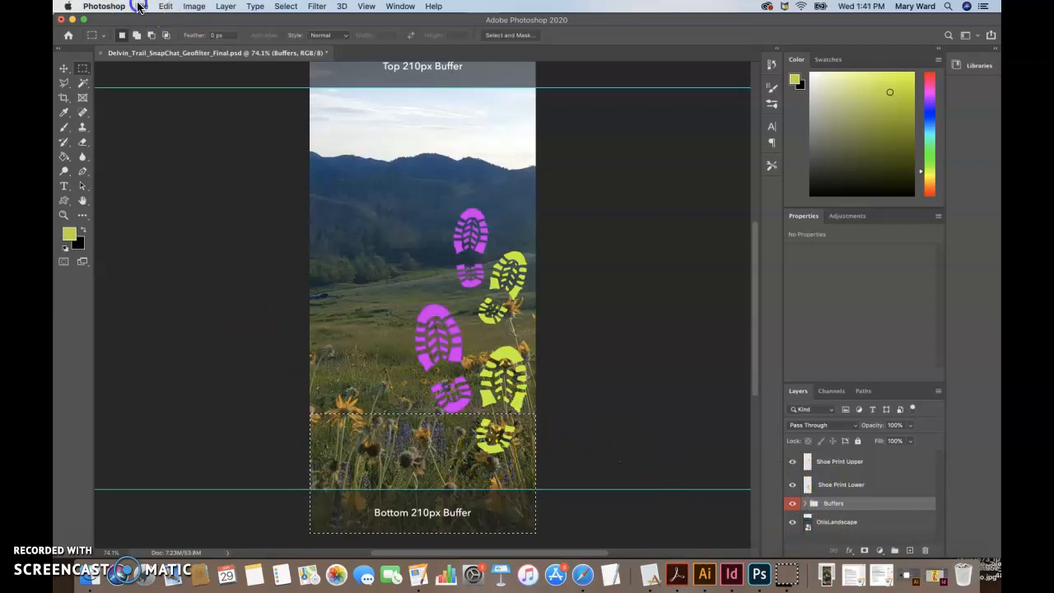
pyautogui.click(166, 5)
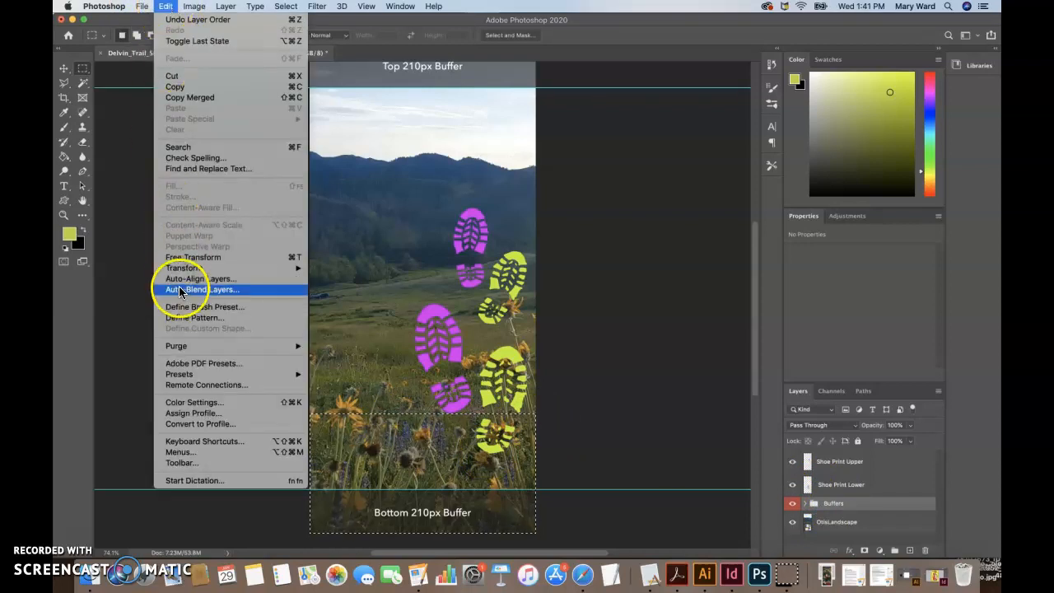
pyautogui.click(868, 526)
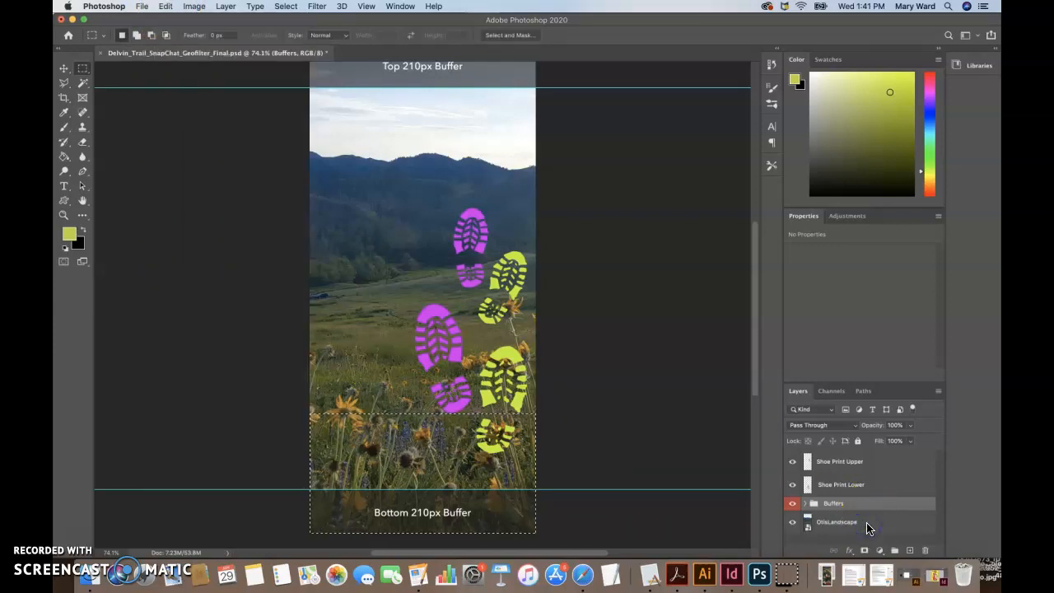
pyautogui.press('super+j')
pyautogui.moveTo(868, 525); pyautogui.dragTo(839, 492)
# Step: Rename the new layer as Rectangle
pyautogui.click(816, 522)
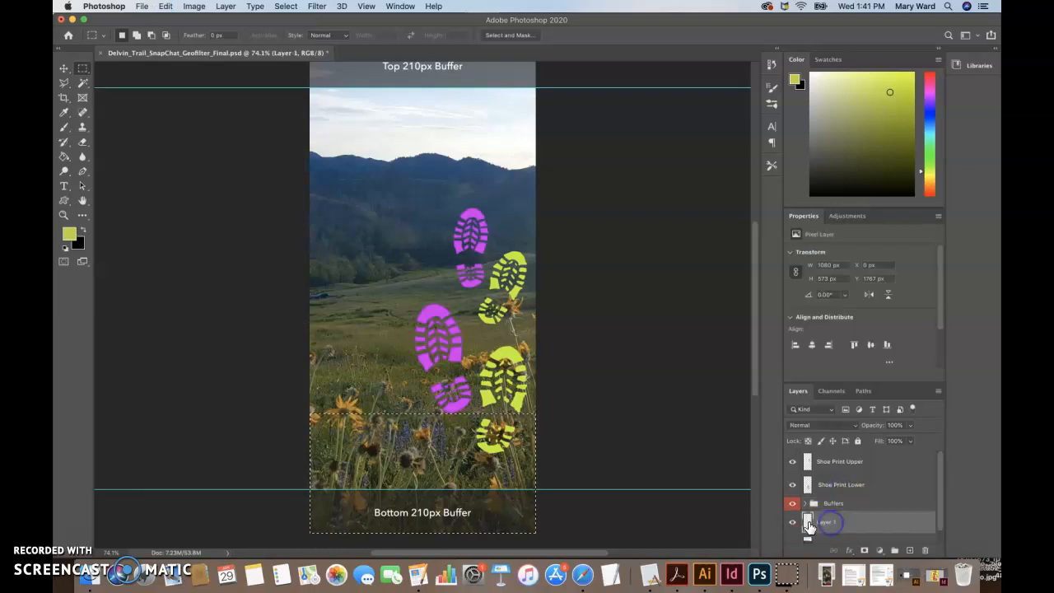
pyautogui.doubleClick(828, 522)
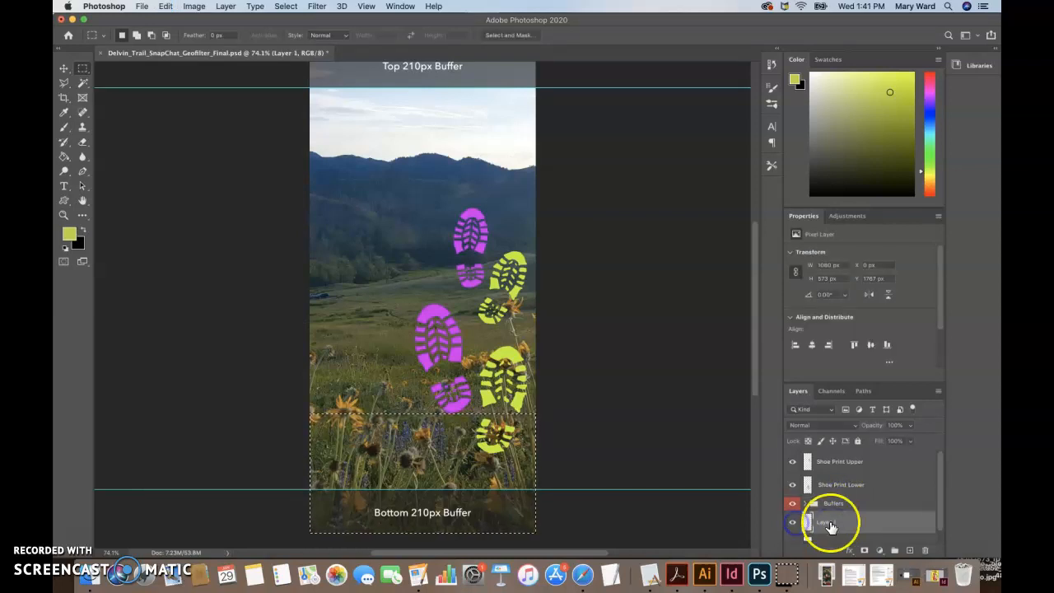
pyautogui.doubleClick(836, 523)
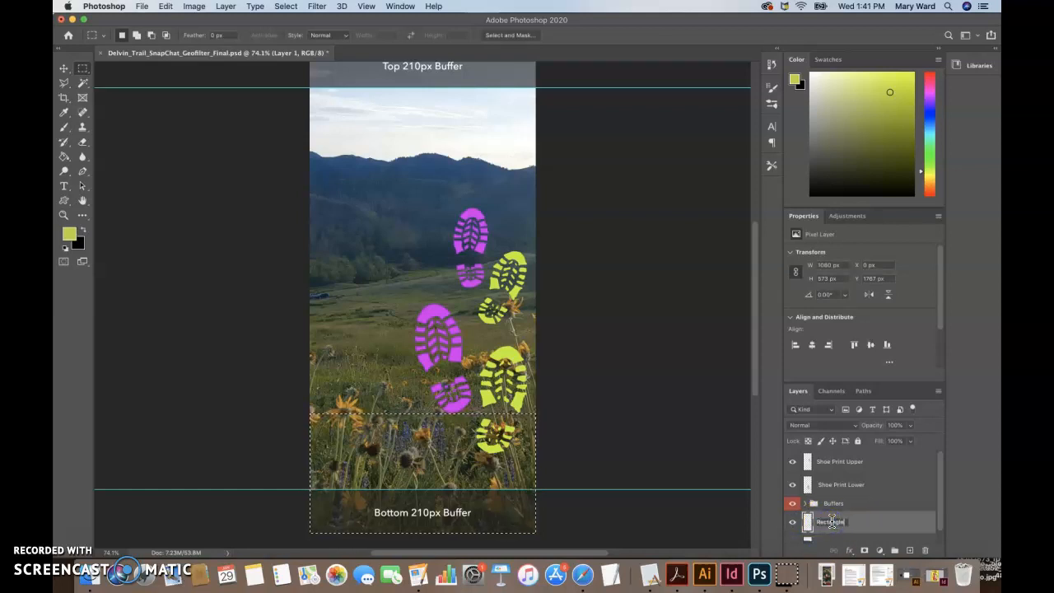
pyautogui.press('Return')
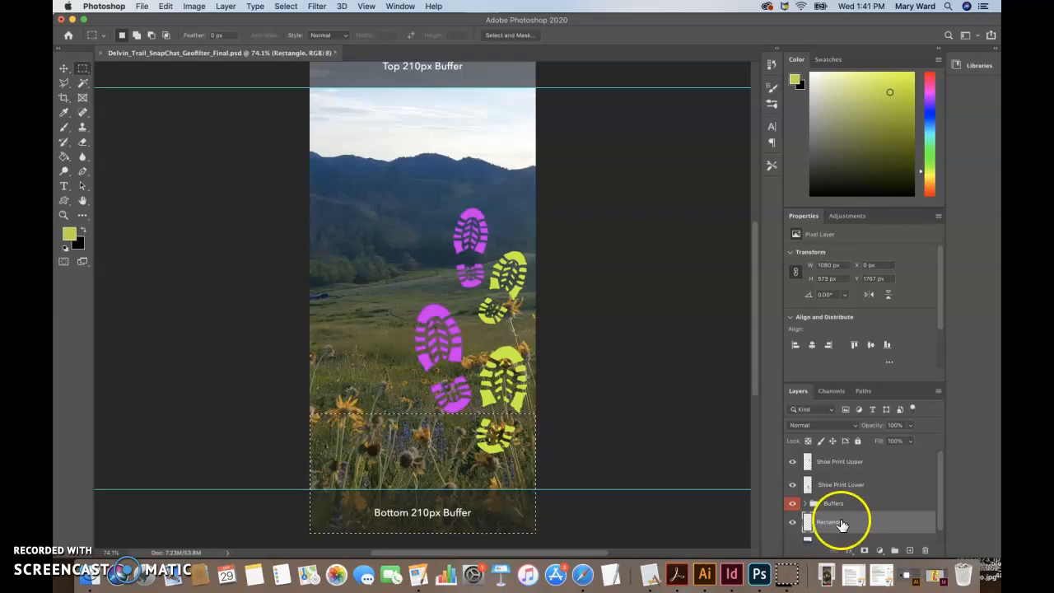
# Step: Fill the selection on the Rectangle layer with a custom color of C 28, M 84, Y 0, K 0
pyautogui.click(166, 6)
pyautogui.click(182, 189)
pyautogui.click(514, 222)
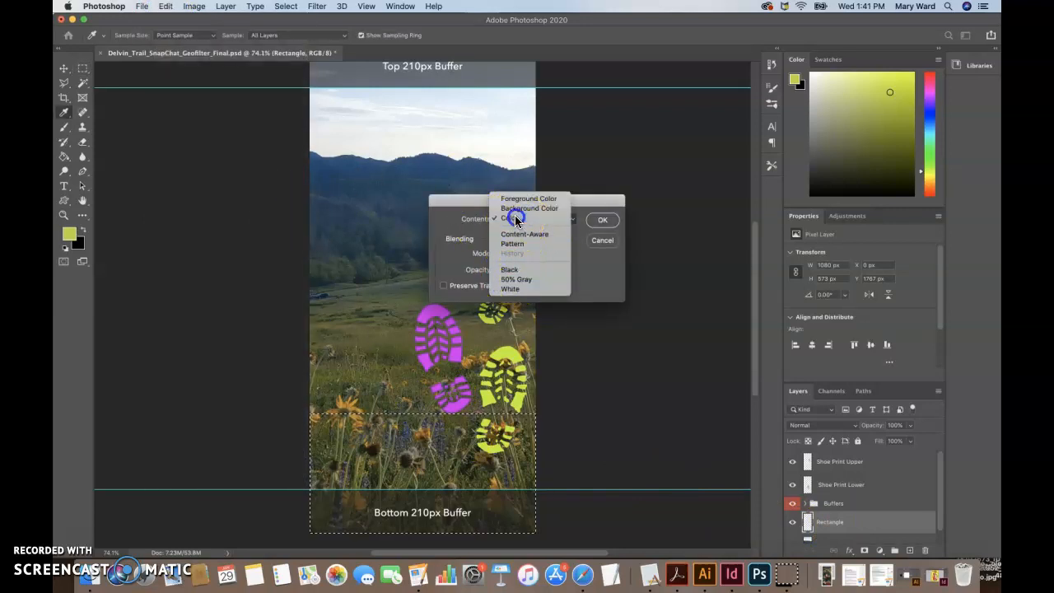
pyautogui.click(511, 216)
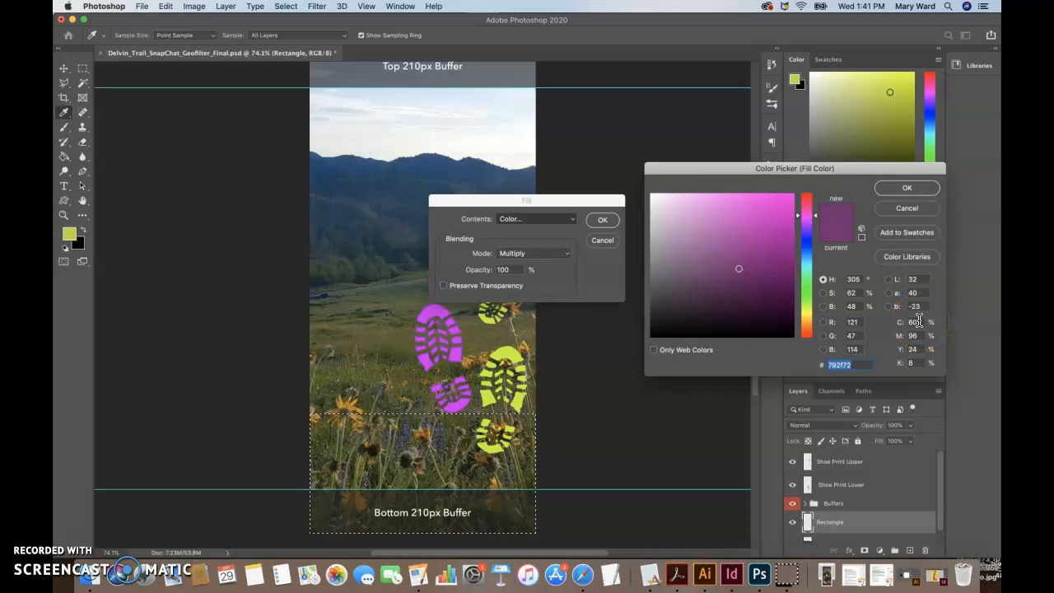
pyautogui.moveTo(917, 319); pyautogui.dragTo(828, 322)
pyautogui.write('8')
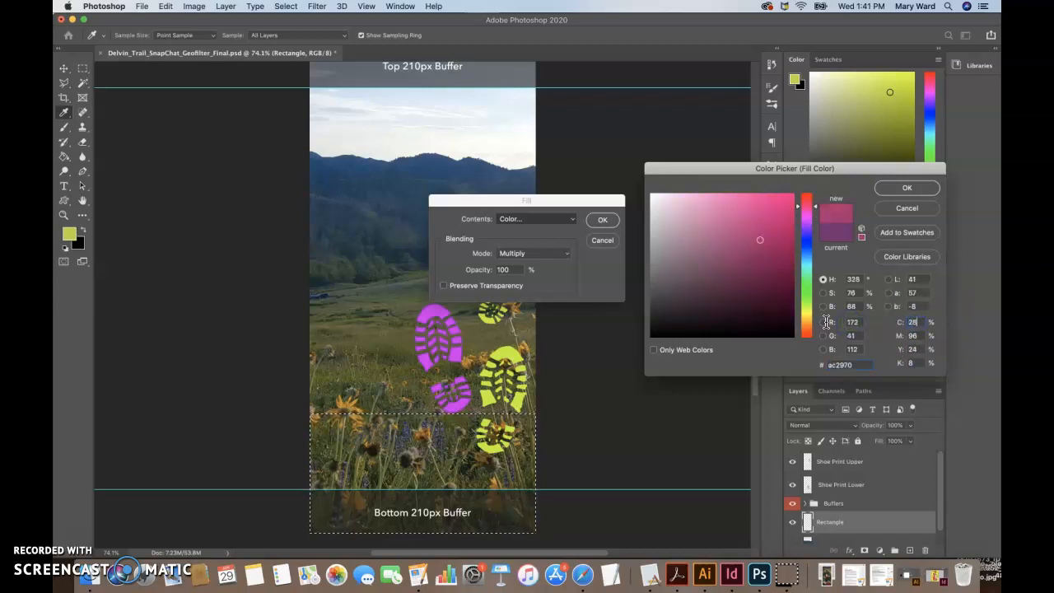
pyautogui.click(920, 336)
pyautogui.write('84')
pyautogui.click(910, 349)
pyautogui.write('1')
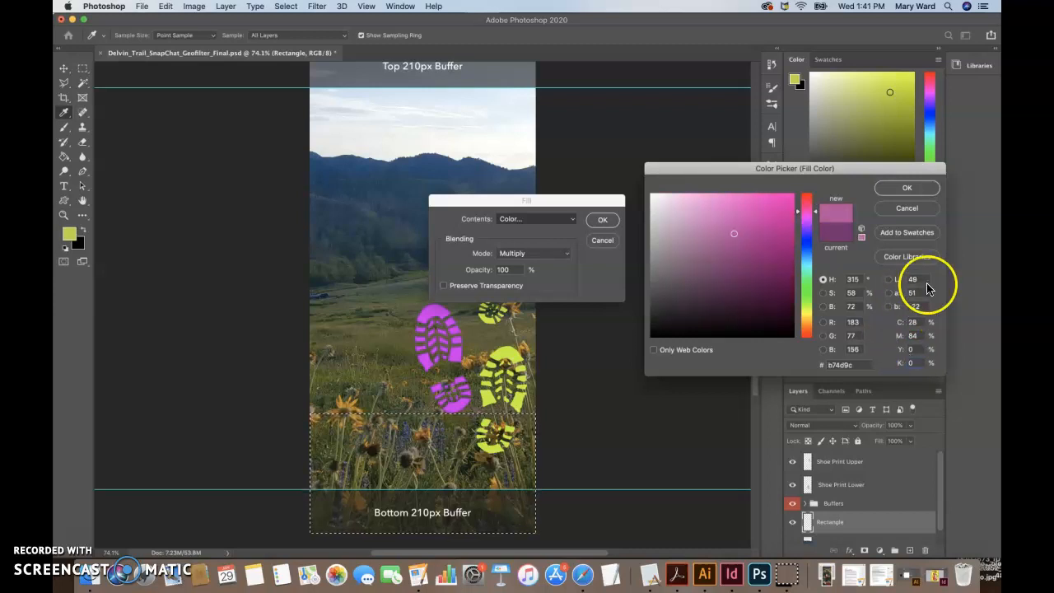
pyautogui.click(907, 188)
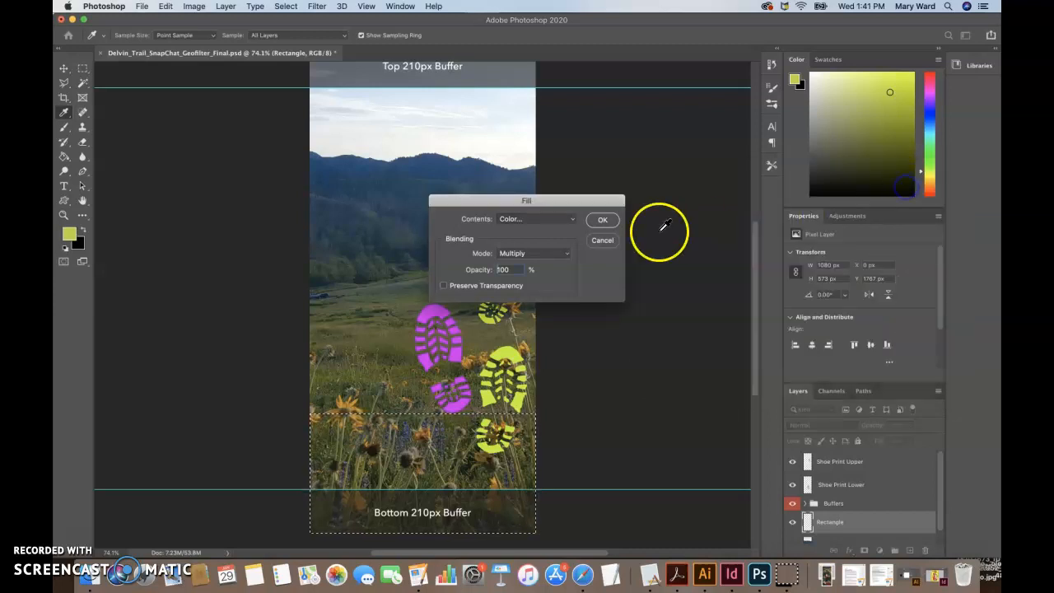
pyautogui.click(556, 255)
pyautogui.click(602, 220)
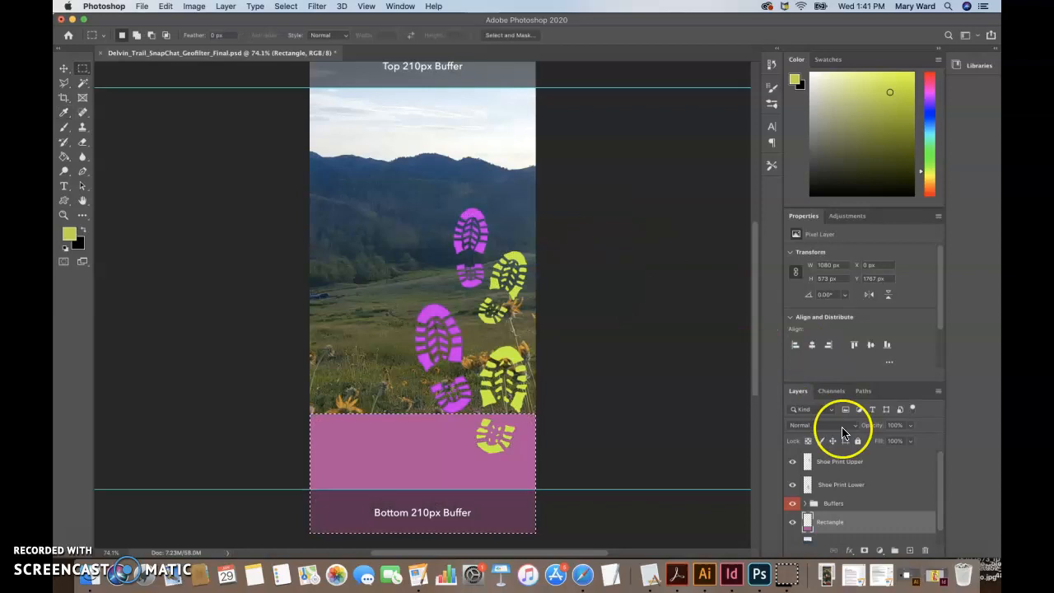
# Step: Set the Rectangle layer's blend mode to Multiply with 92% opacity, and clear the marquee selection
pyautogui.click(855, 426)
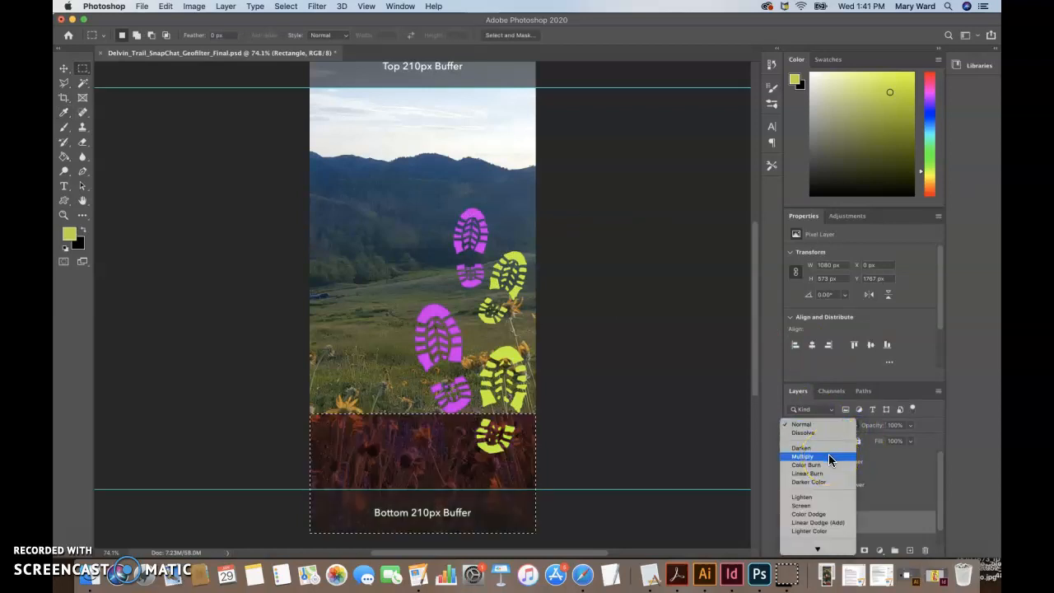
pyautogui.click(829, 455)
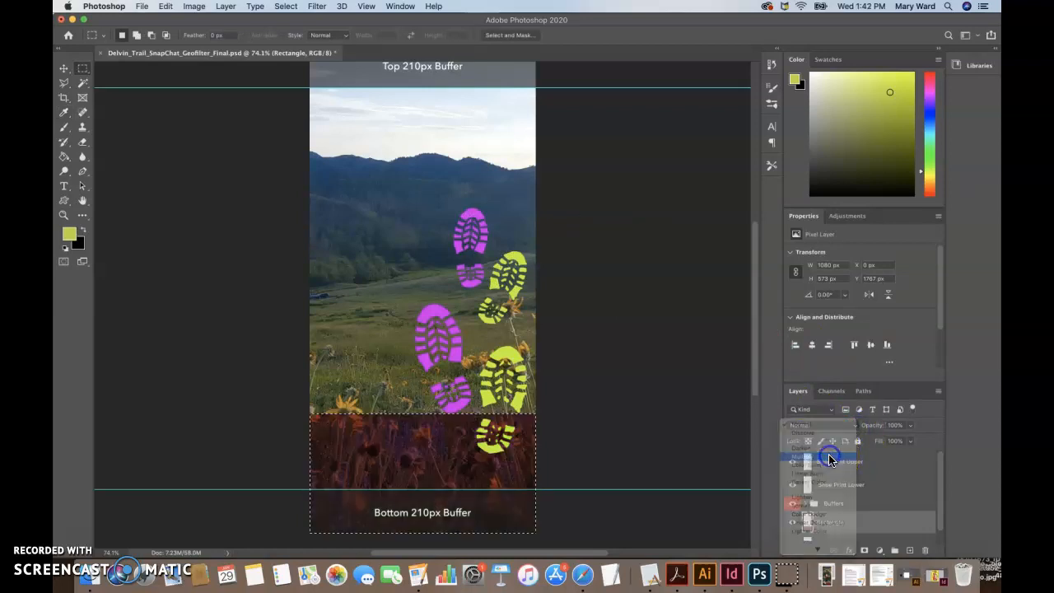
pyautogui.click(911, 427)
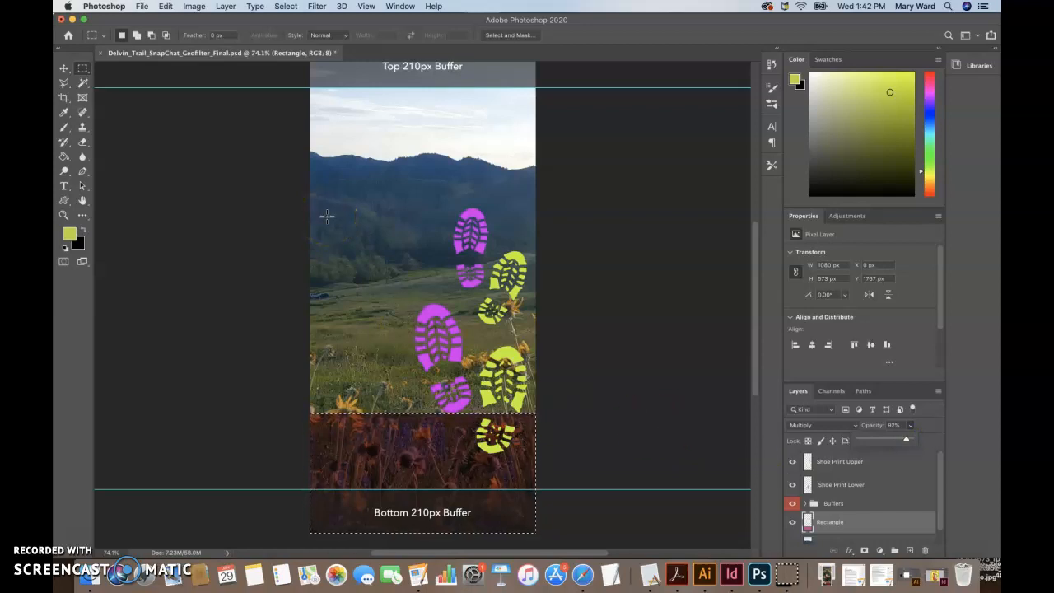
pyautogui.click(327, 215)
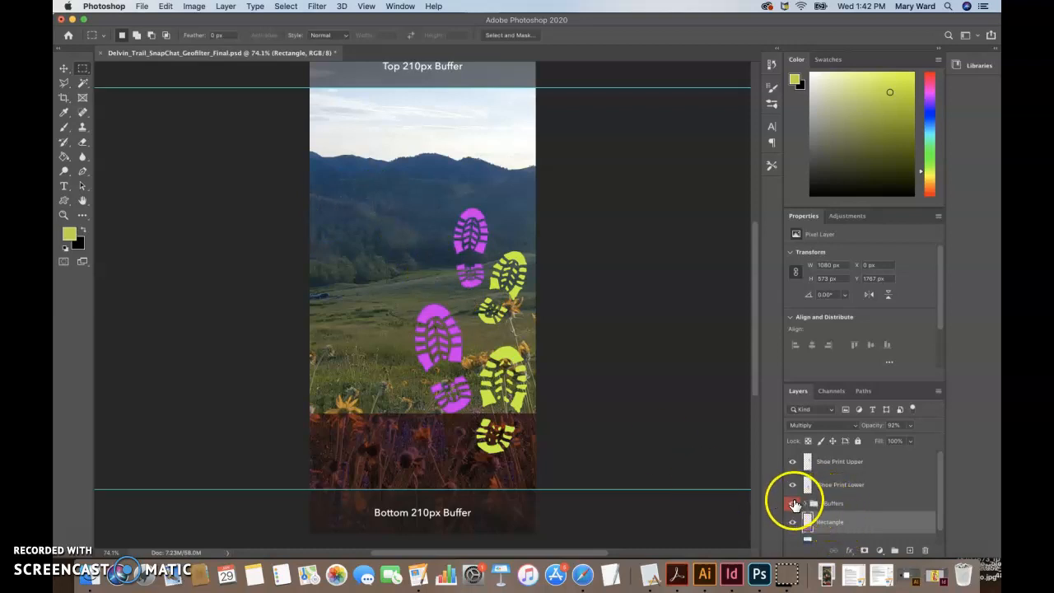
# Step: Hide the Buffers group and add the text DEVLIN TRAIL in a text box across the dark lower band
pyautogui.click(794, 504)
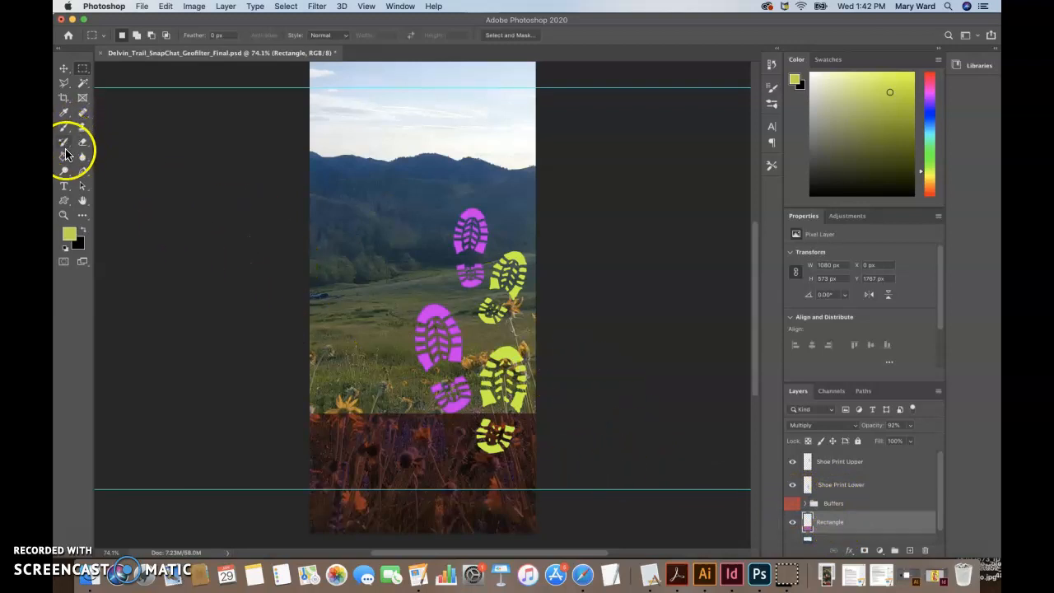
pyautogui.click(63, 187)
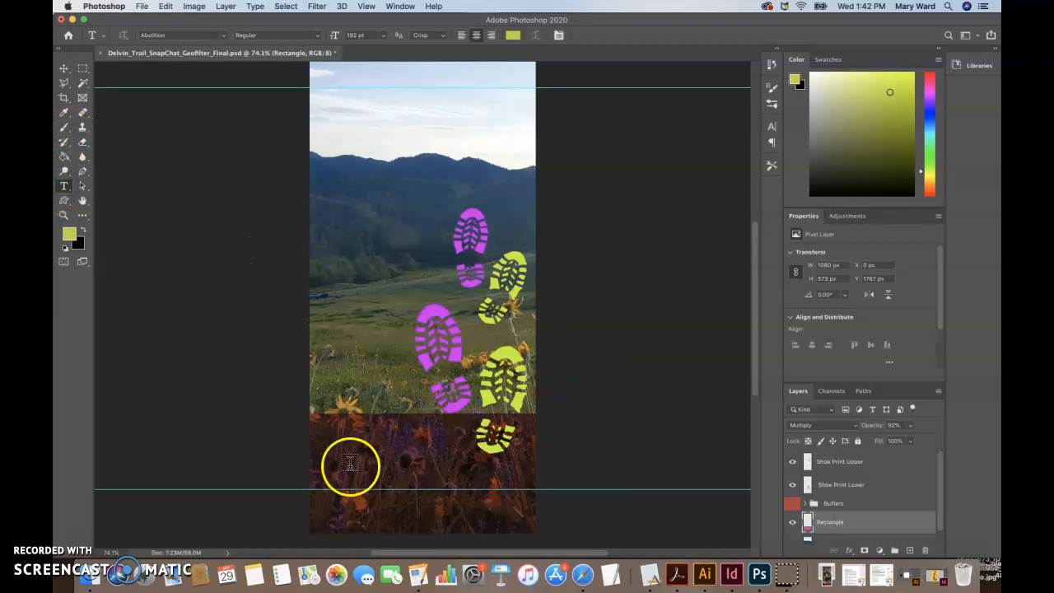
pyautogui.moveTo(339, 454); pyautogui.dragTo(522, 503)
pyautogui.write('DE')
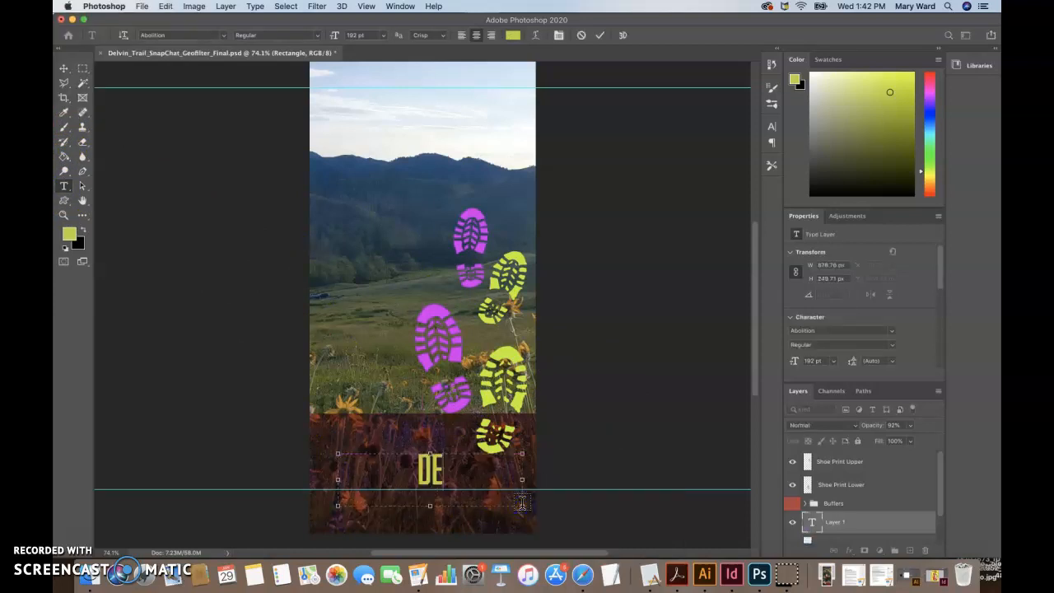
pyautogui.write('VLIN TRAIL')
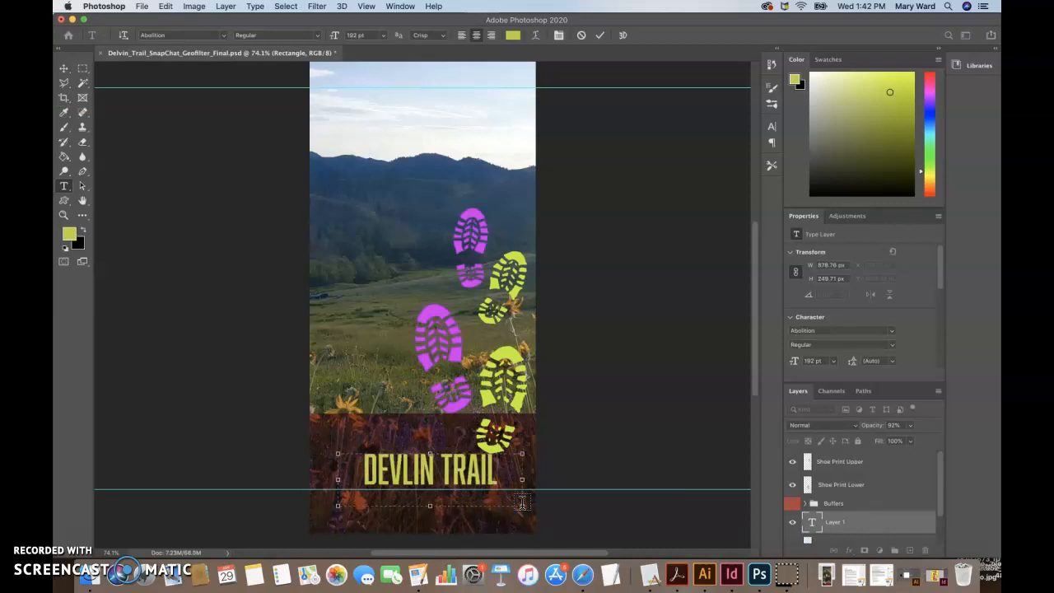
# Step: Change the font of the DEVLIN TRAIL text to AWConqueror Std Carved
pyautogui.tripleClick(450, 470)
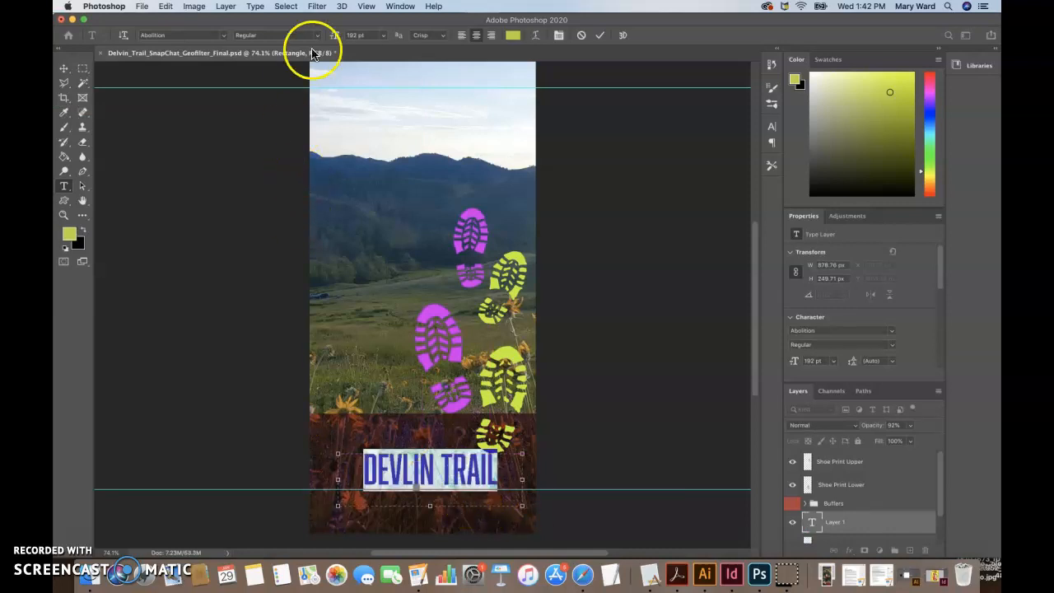
pyautogui.click(223, 36)
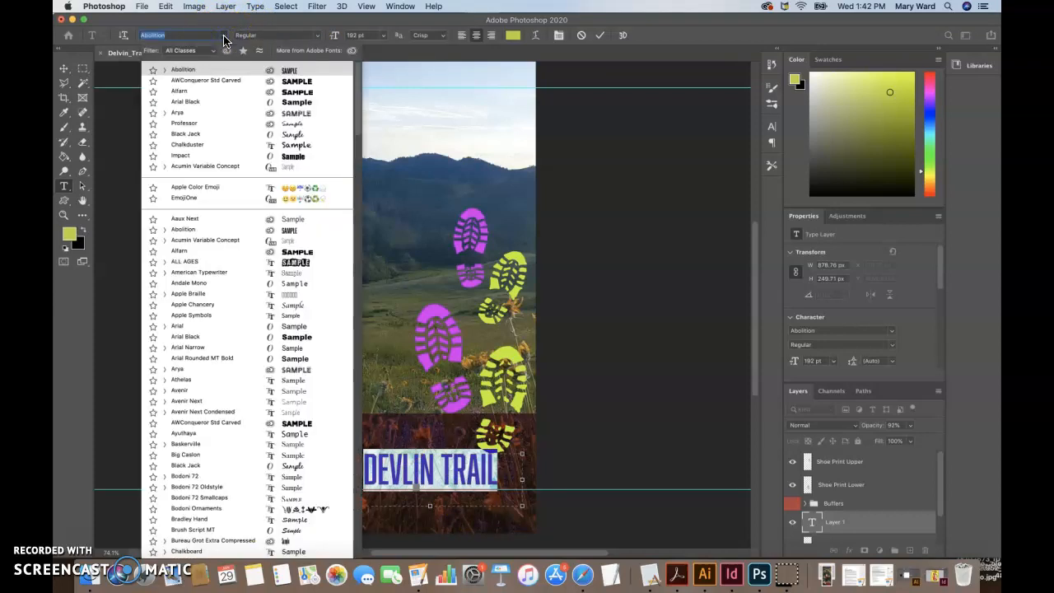
pyautogui.click(240, 82)
# Step: Reduce the size of the DEVLIN TRAIL text in small increments to 166 pt
pyautogui.press('super+shift+comma')
pyautogui.press('super+shift+comma')
pyautogui.press('super+shift+comma')
pyautogui.press('super+shift+comma')
pyautogui.press('super+shift+comma')
pyautogui.press('super+shift+comma')
pyautogui.press('super+shift+comma')
pyautogui.press('super+shift+comma')
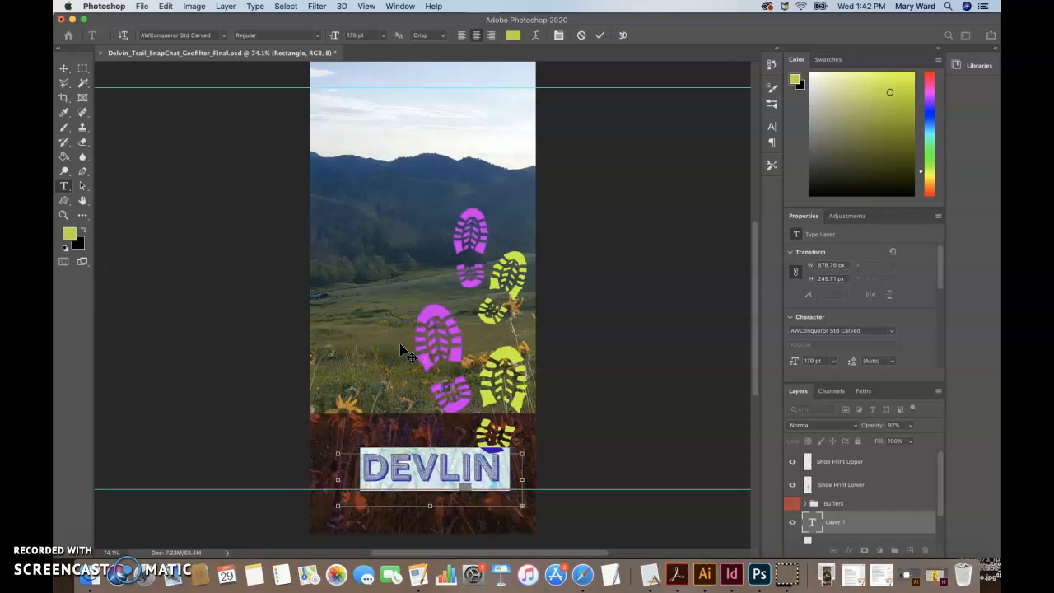
pyautogui.click(486, 301)
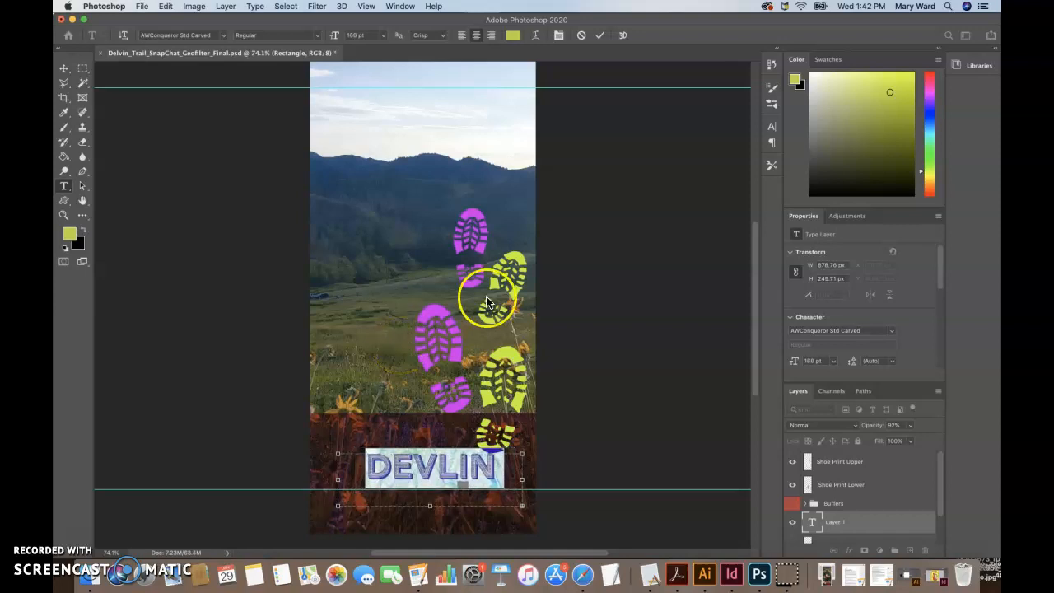
# Step: Try a text size of 200 pt and retype the overwritten wording as DEVLIN TRAIL
pyautogui.click(384, 37)
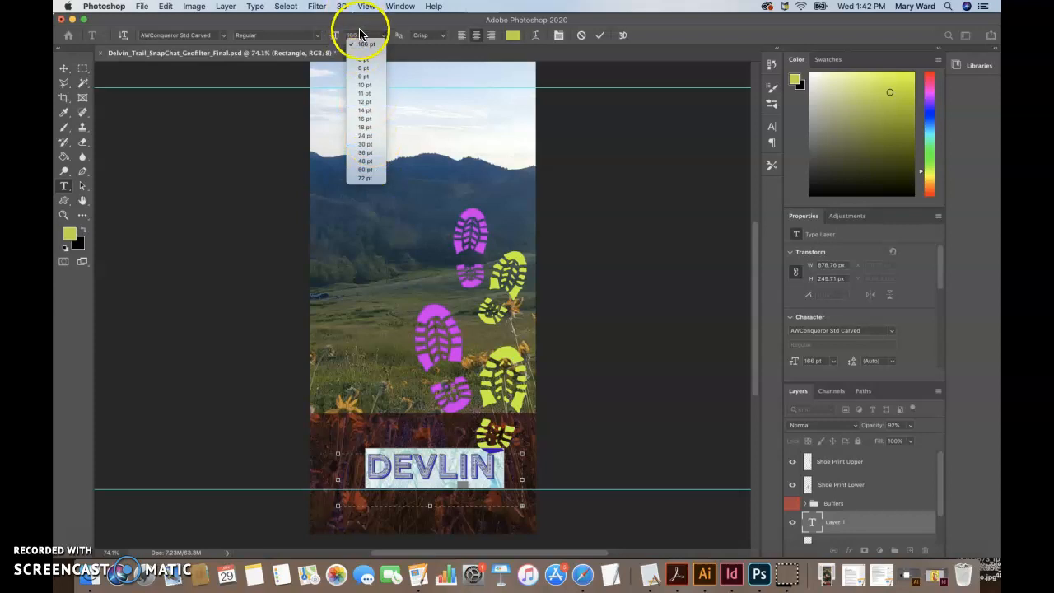
pyautogui.click(357, 34)
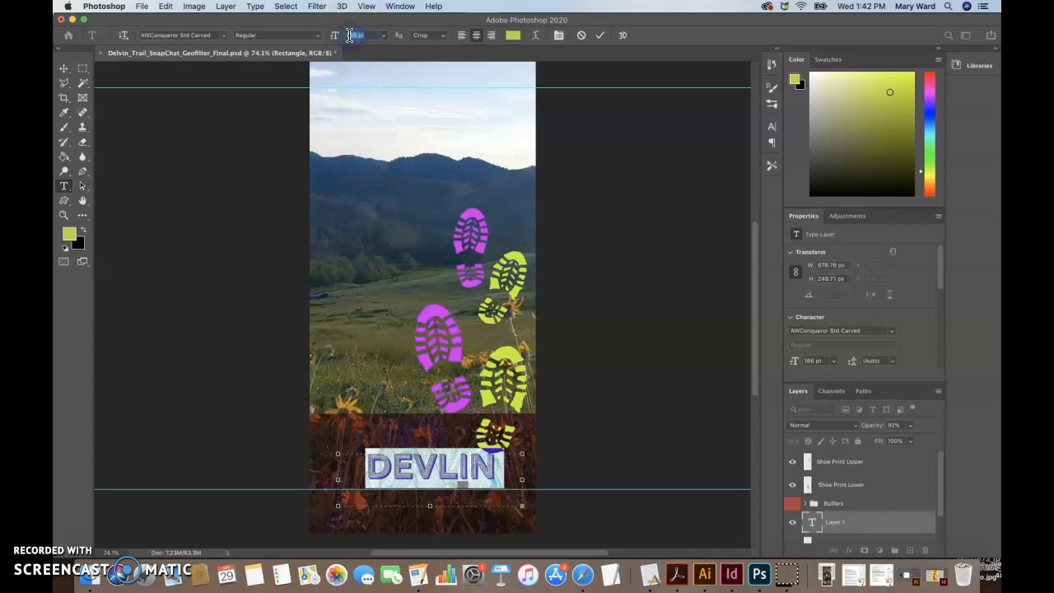
pyautogui.press('Return')
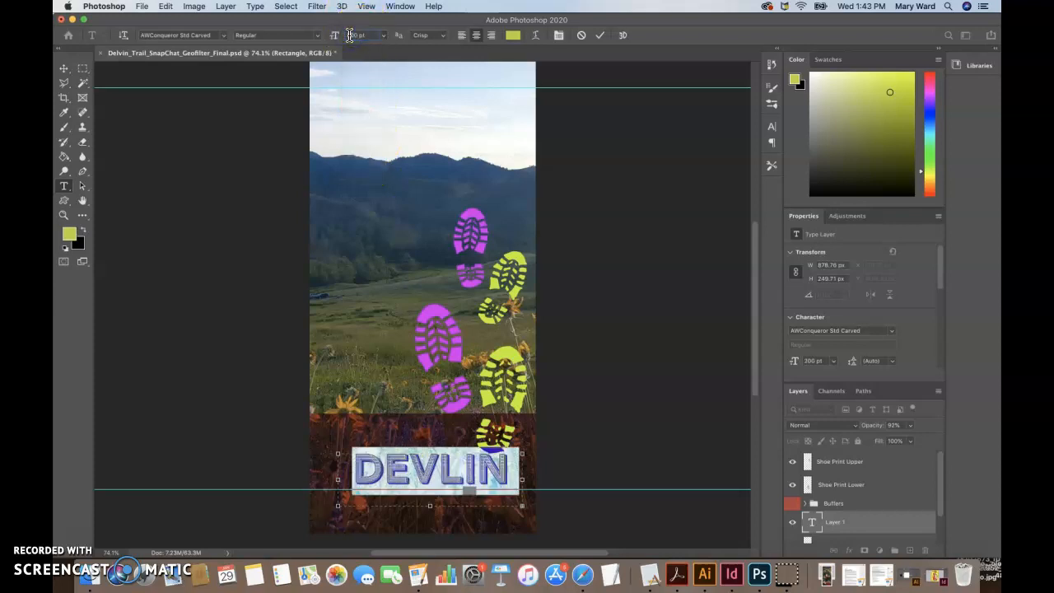
pyautogui.write('100')
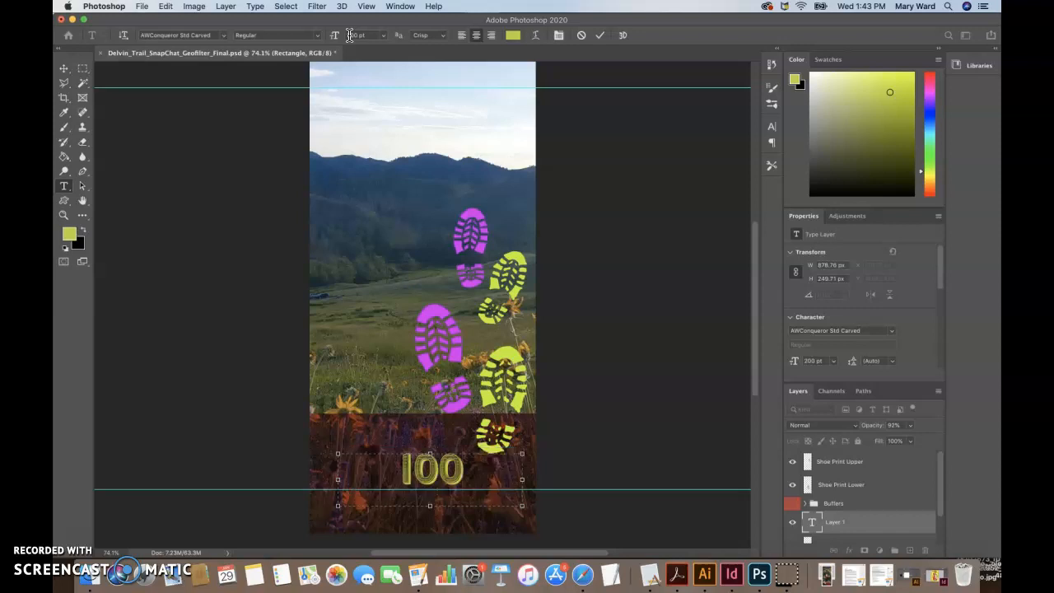
pyautogui.press('BackSpace')
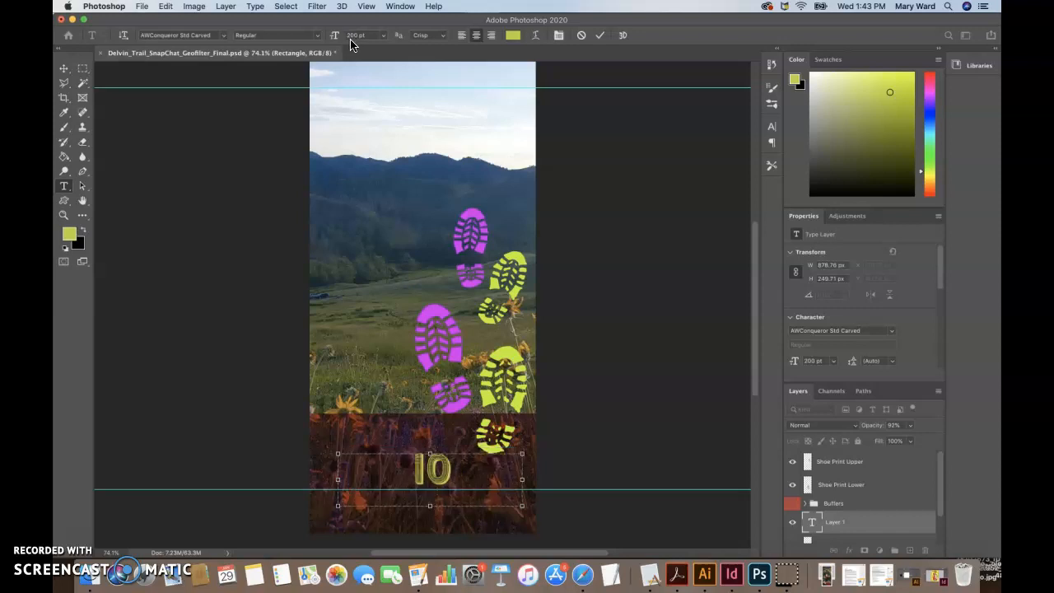
pyautogui.doubleClick(452, 465)
pyautogui.write('DEVLIN')
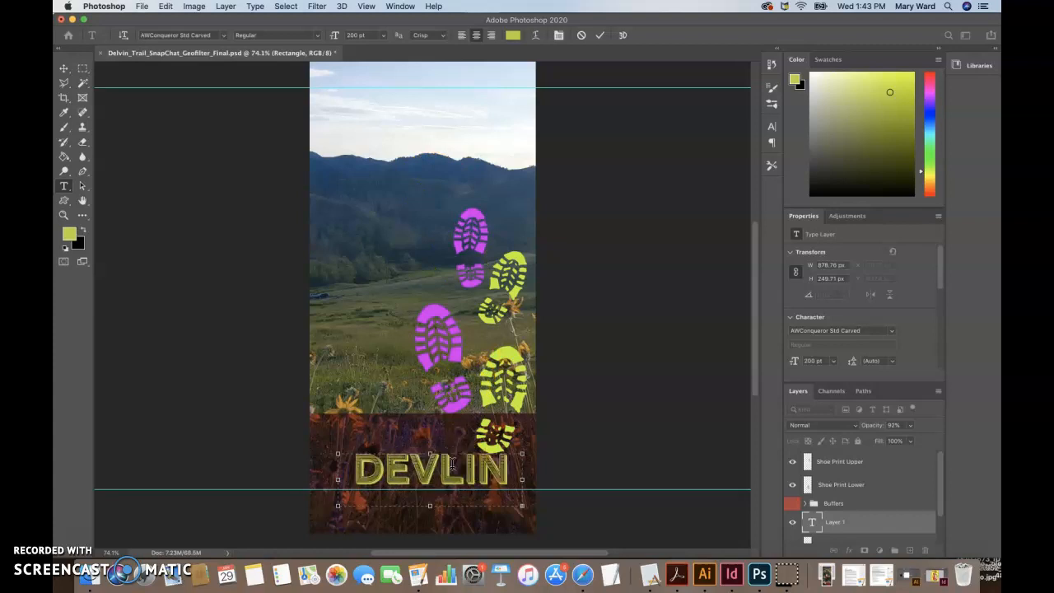
# Step: Set the word DEVLIN to 100 pt and extend the text box to the canvas's left edge
pyautogui.doubleClick(453, 465)
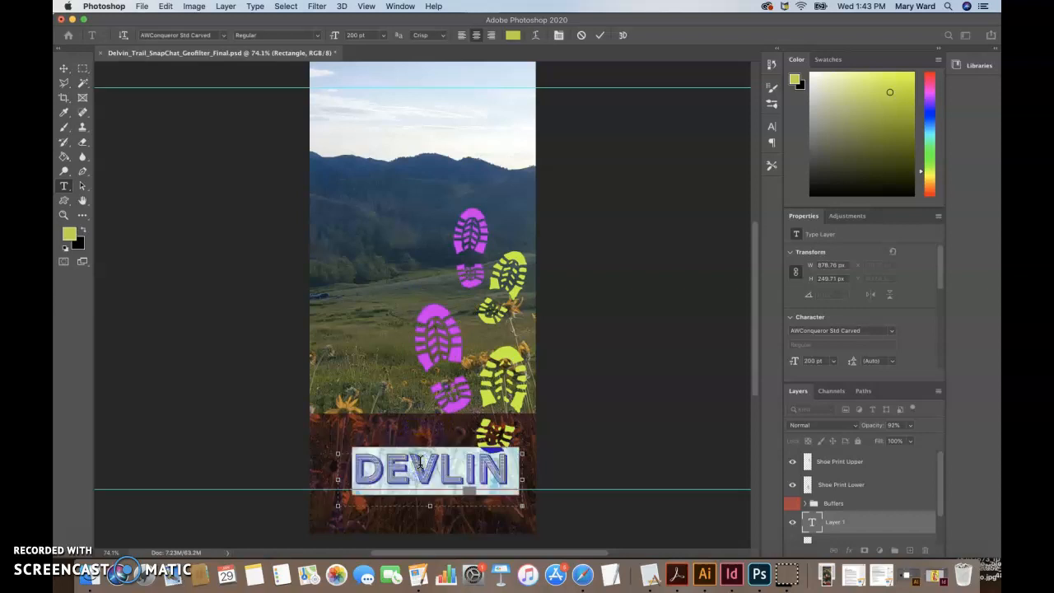
pyautogui.click(383, 36)
pyautogui.click(353, 34)
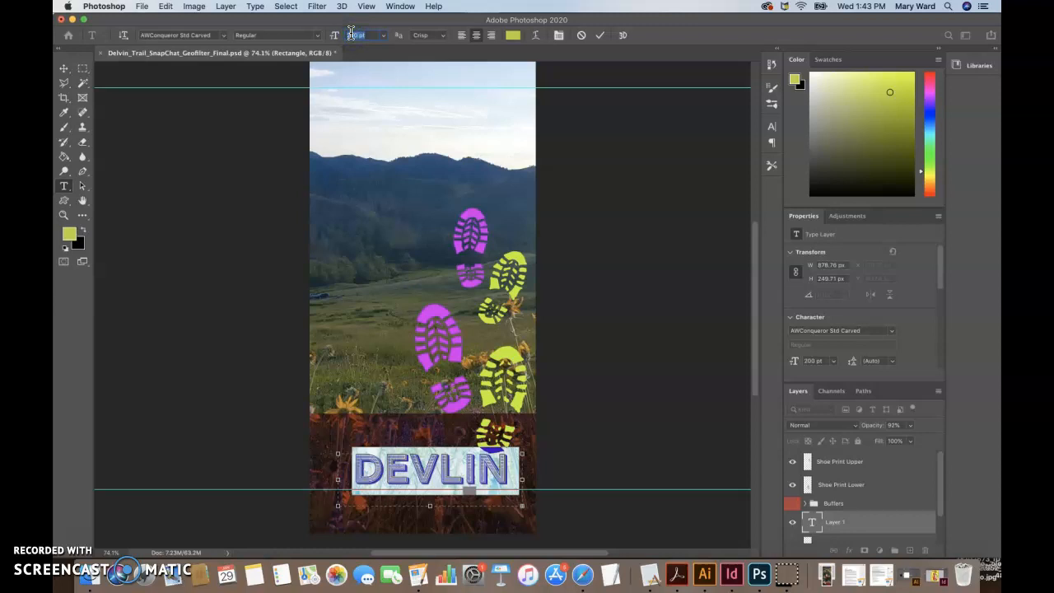
pyautogui.write('100')
pyautogui.press('Return')
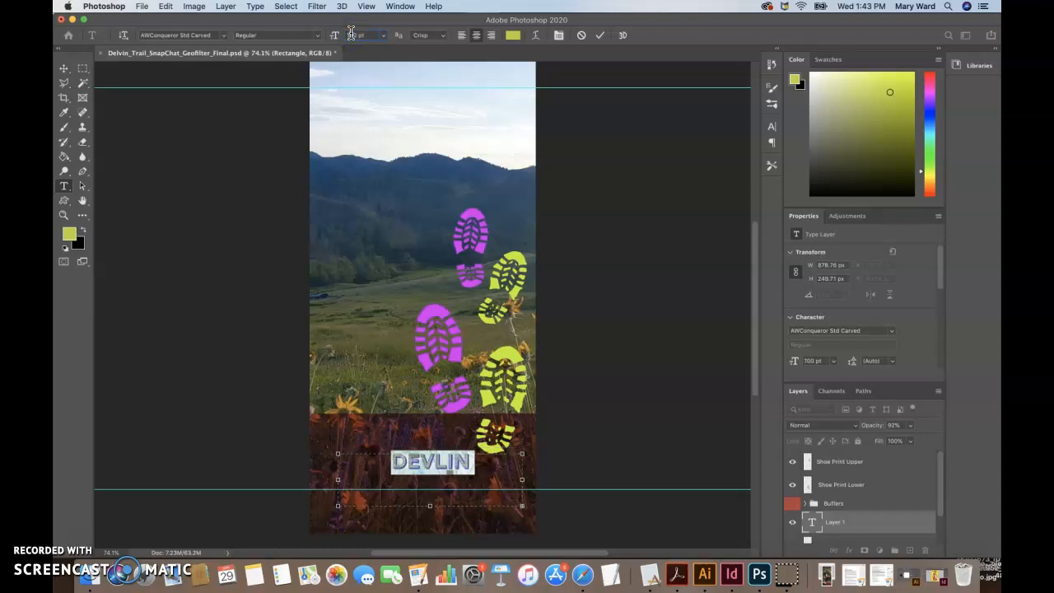
pyautogui.moveTo(337, 480); pyautogui.dragTo(309, 479)
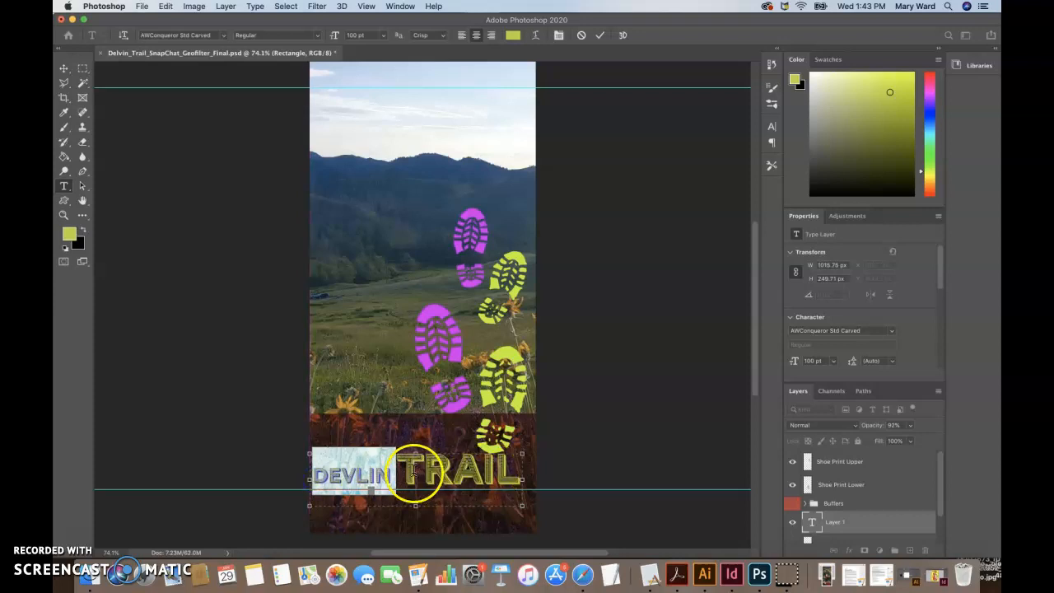
# Step: Try to set the word TRAIL to 100 pt as well
pyautogui.click(416, 469)
pyautogui.doubleClick(416, 469)
pyautogui.click(350, 35)
pyautogui.write('100')
pyautogui.press('Return')
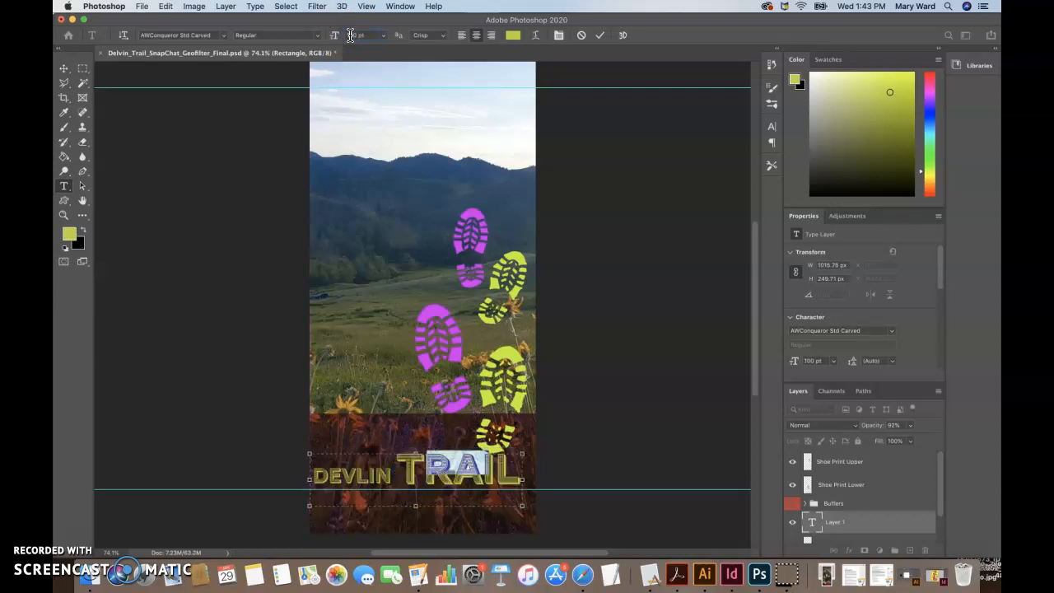
# Step: Set the whole DEVLIN TRAIL text to 125 pt and commit the text edit
pyautogui.tripleClick(436, 462)
pyautogui.click(358, 35)
pyautogui.write('125')
pyautogui.press('Return')
pyautogui.click(63, 69)
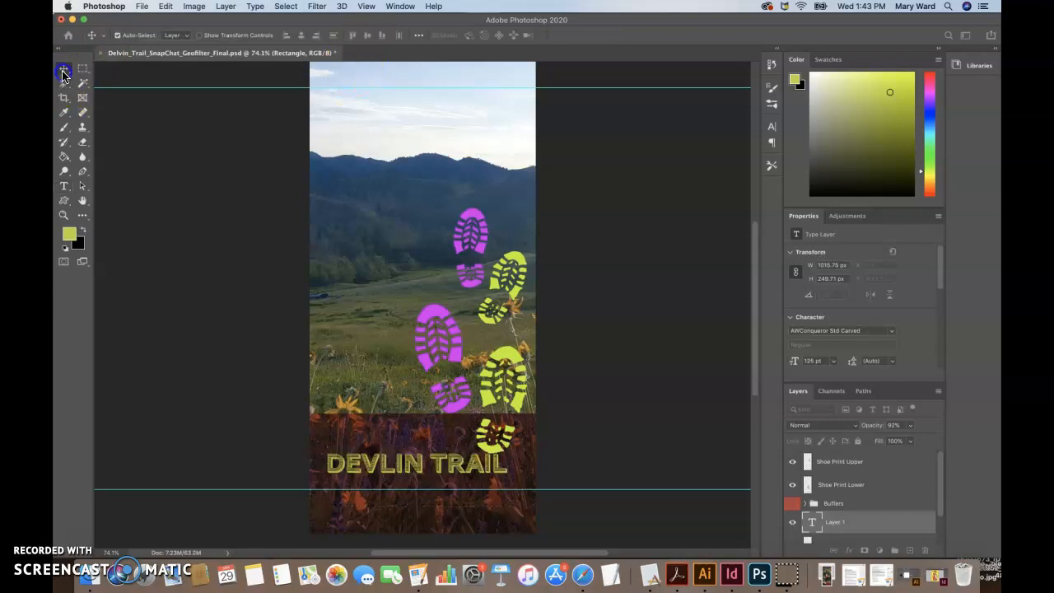
pyautogui.click(437, 434)
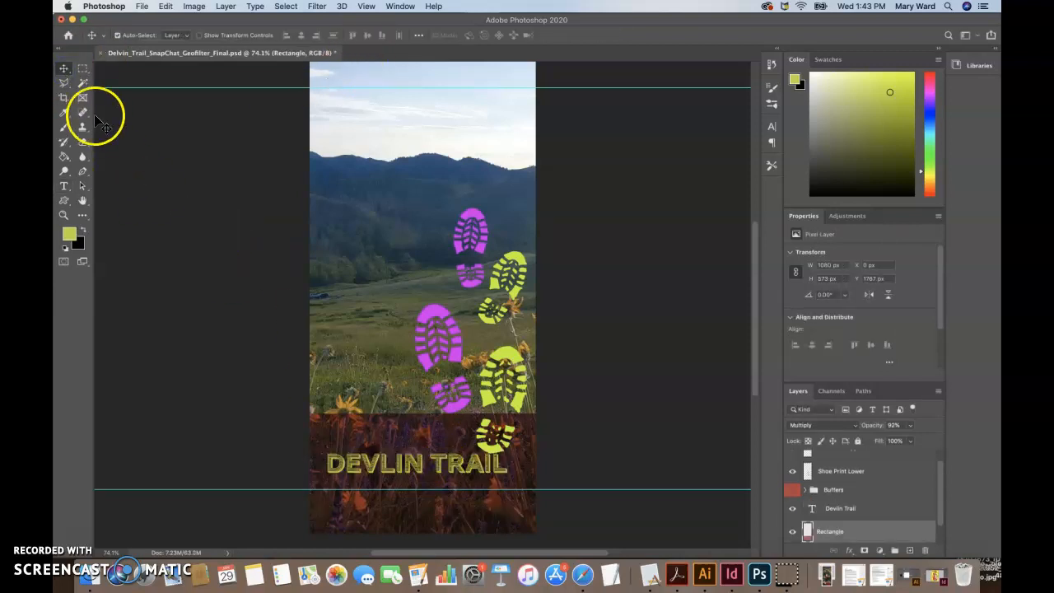
# Step: Extend the DEVLIN TRAIL text box to the canvas's right edge and center the text in it
pyautogui.click(64, 186)
pyautogui.click(441, 470)
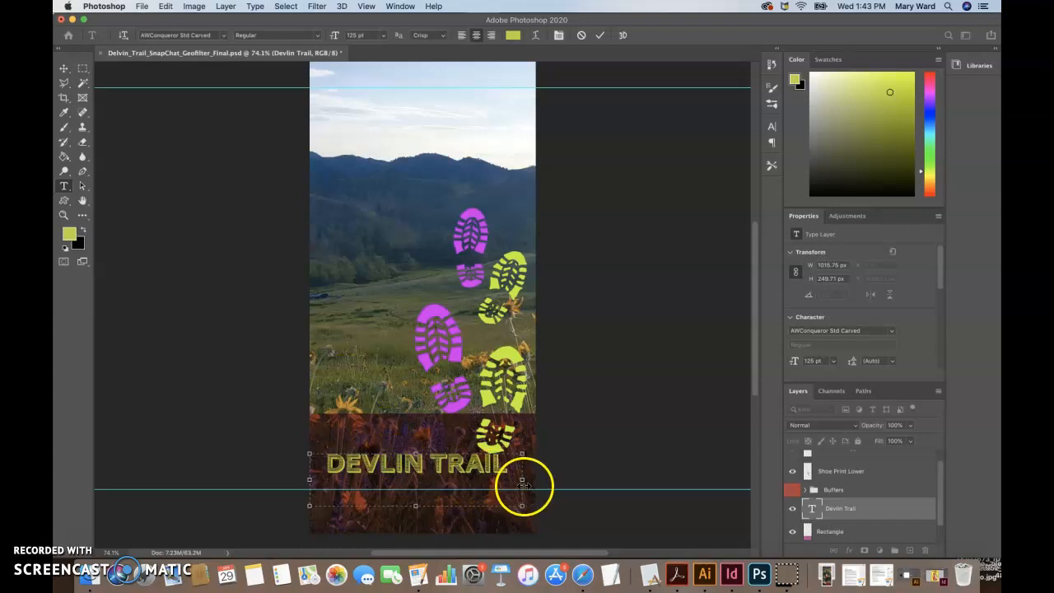
pyautogui.moveTo(522, 480); pyautogui.dragTo(534, 482)
pyautogui.click(463, 461)
pyautogui.press('super+a')
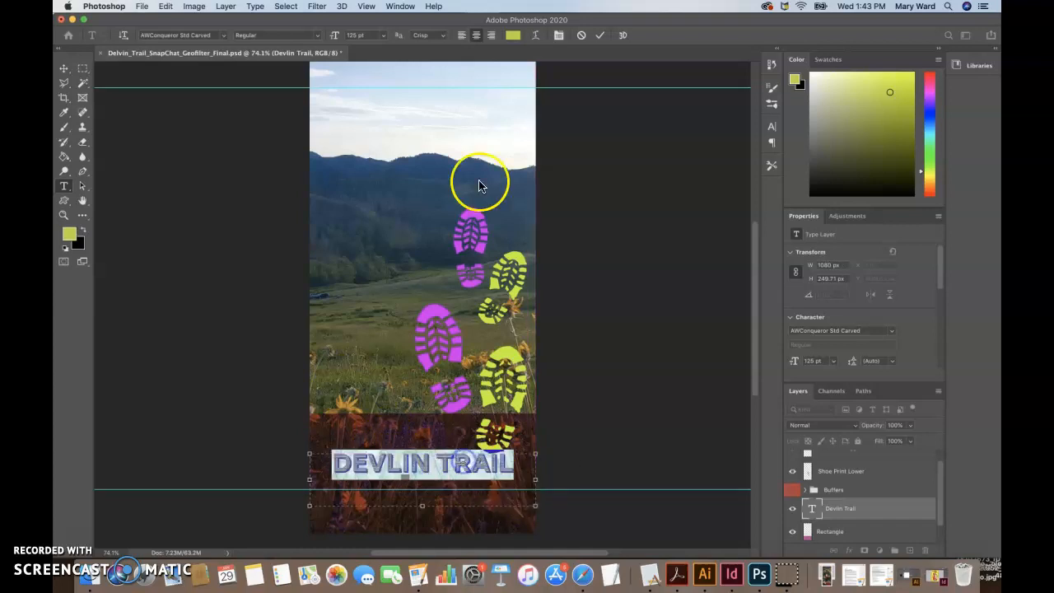
pyautogui.click(462, 36)
pyautogui.click(476, 35)
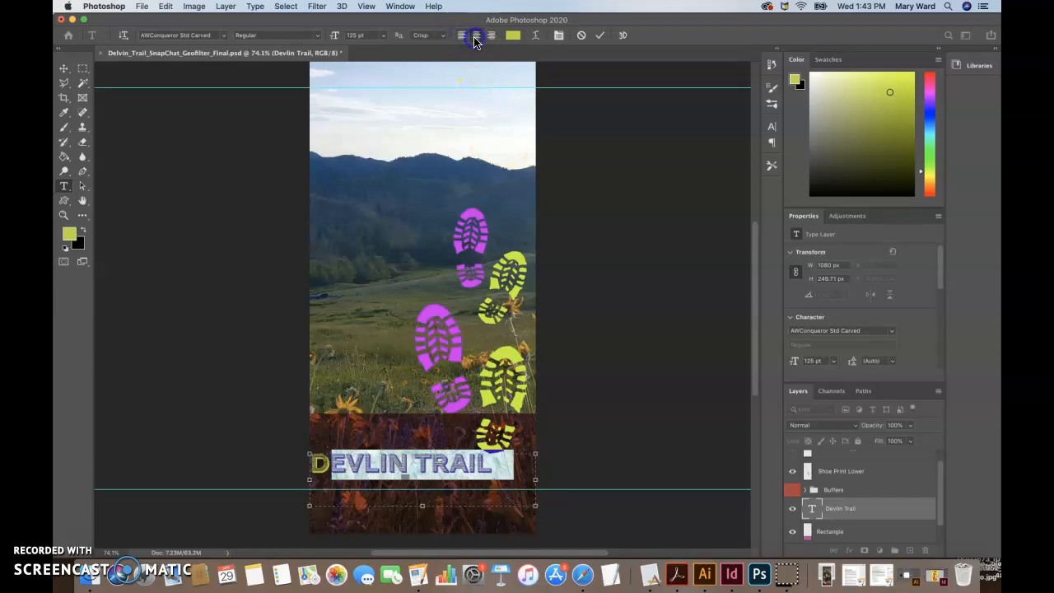
# Step: Confirm #bad532 as the color of the DEVLIN TRAIL text and commit the edit
pyautogui.click(513, 35)
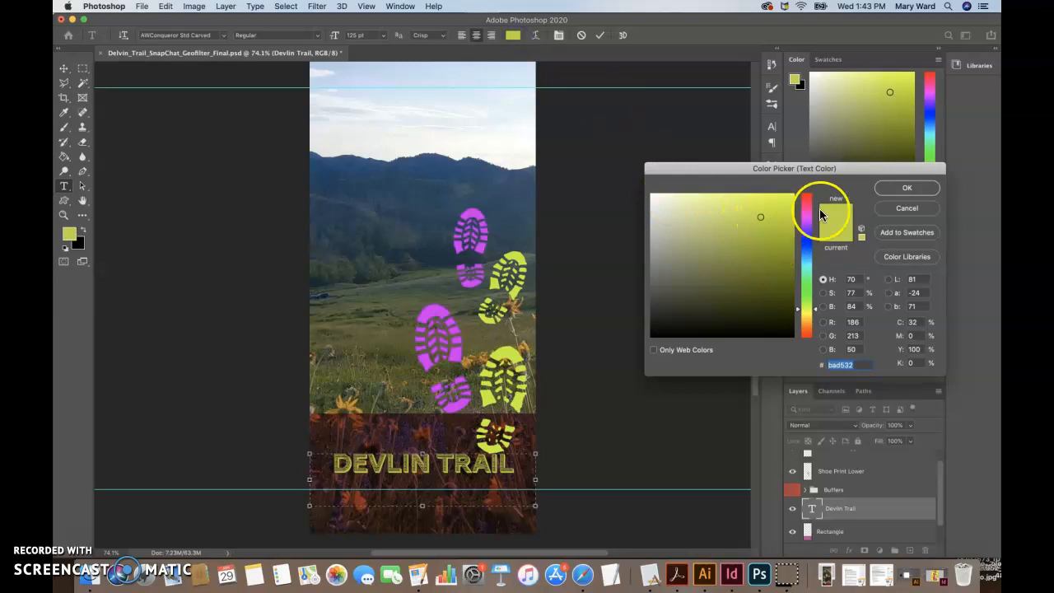
pyautogui.click(898, 191)
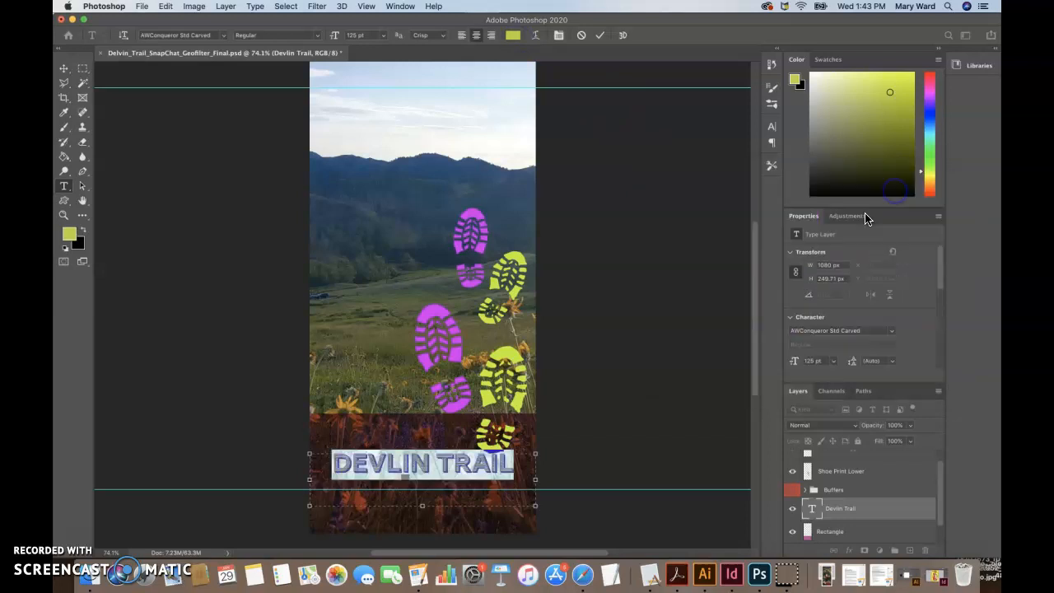
pyautogui.click(63, 69)
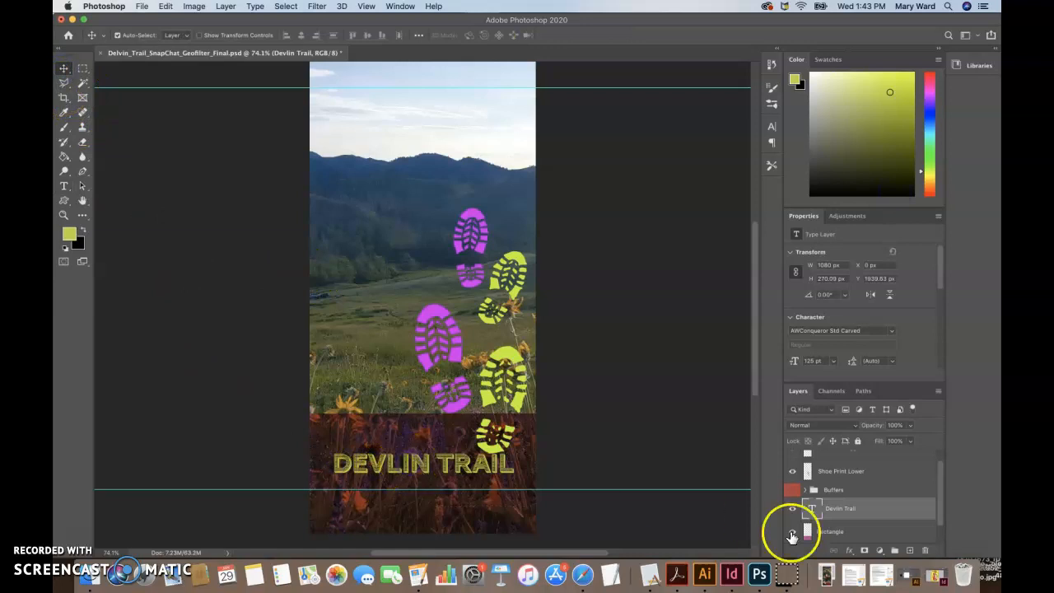
# Step: Show the Buffers group and nudge the Rectangle layer down to Y 1857 px
pyautogui.click(792, 489)
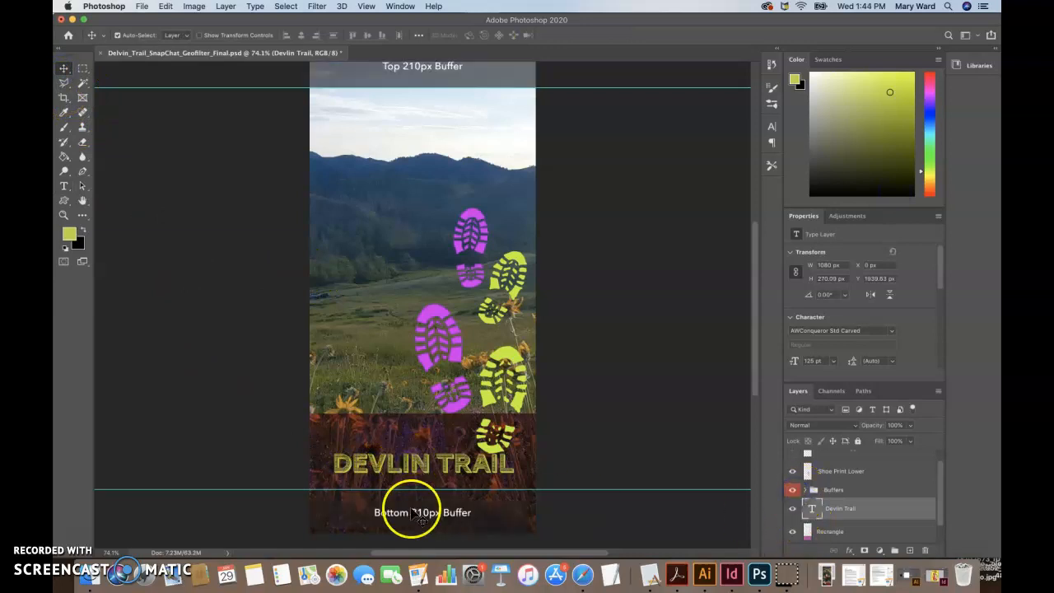
pyautogui.click(827, 532)
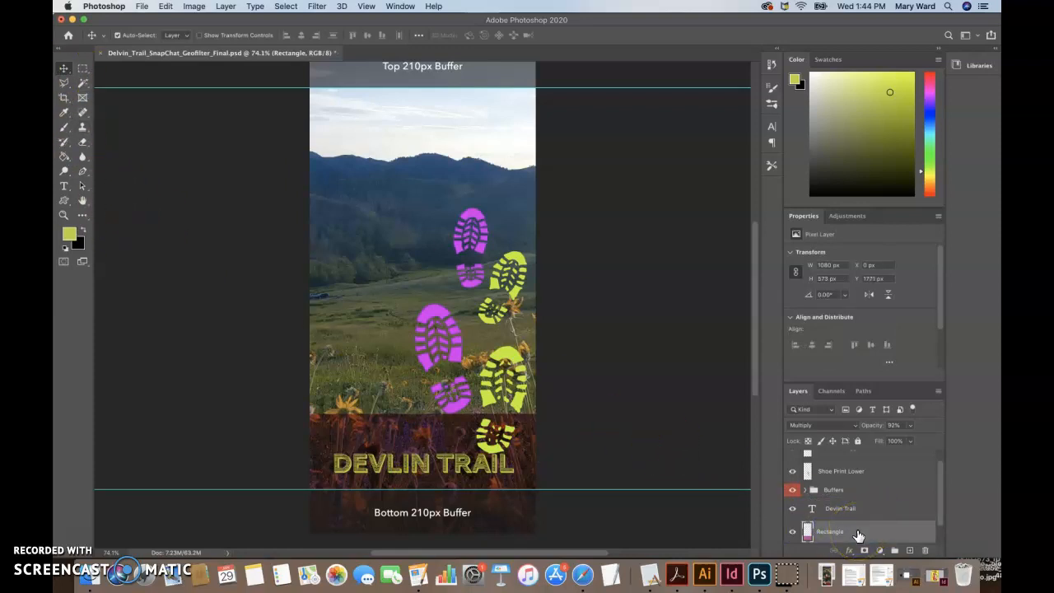
pyautogui.hotkey('shift', 'Down')
pyautogui.hotkey('shift', 'Down')
pyautogui.hotkey('shift', 'Down')
pyautogui.hotkey('shift', 'Down')
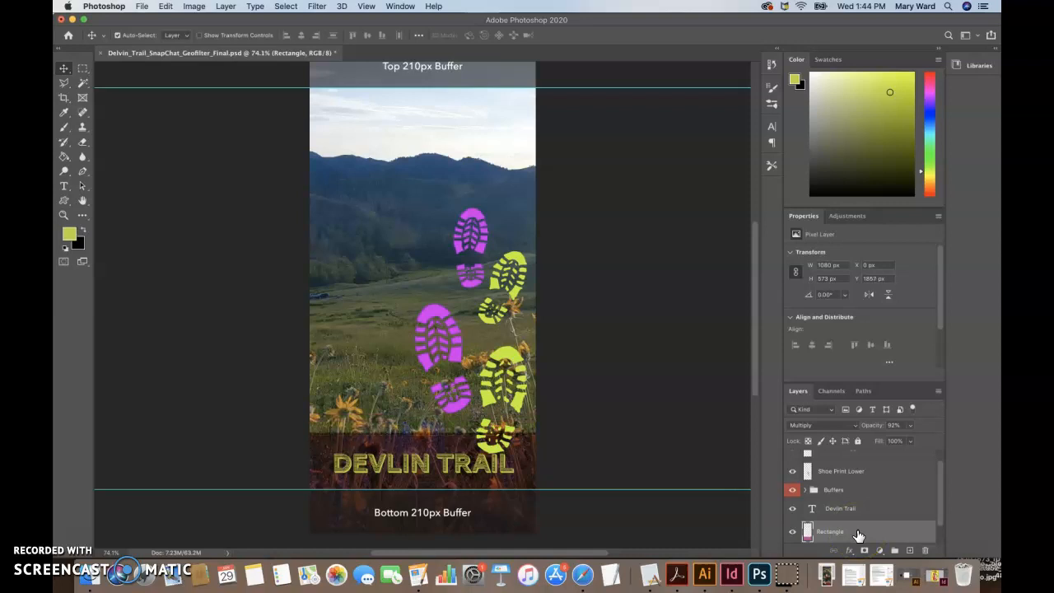
# Step: Nudge the Shoe Print Lower layer up to Y 1190 px and deselect it
pyautogui.click(863, 470)
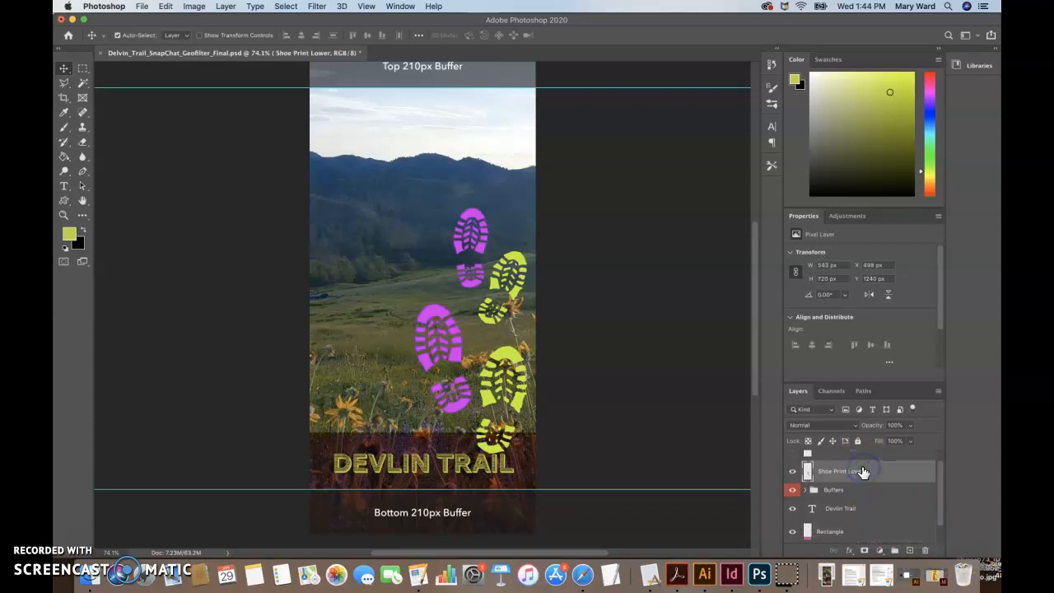
pyautogui.hotkey('shift', 'Up')
pyautogui.hotkey('shift', 'Up')
pyautogui.hotkey('shift', 'Up')
pyautogui.hotkey('shift', 'Up')
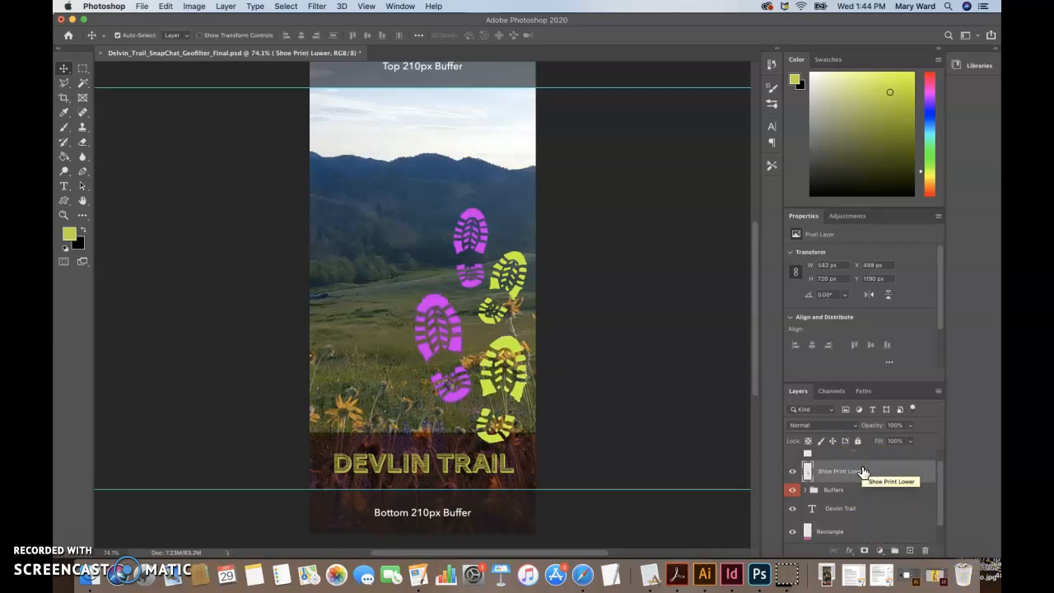
pyautogui.click(652, 425)
# Step: Place the trail.png graphic from the Desktop as an embedded object in the geofilter document
pyautogui.scroll(1, 647, 330)
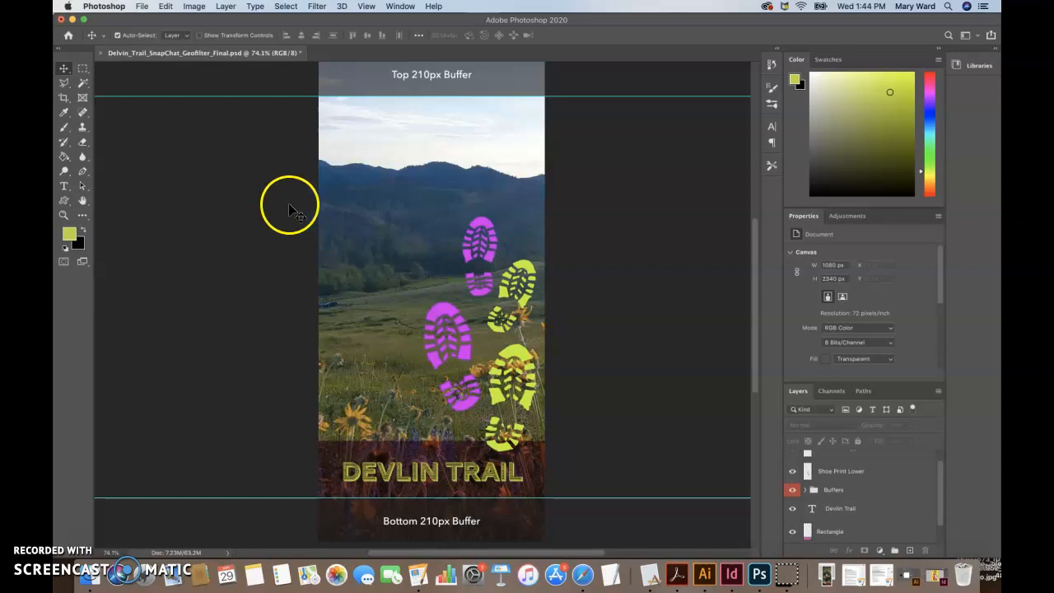
pyautogui.click(142, 7)
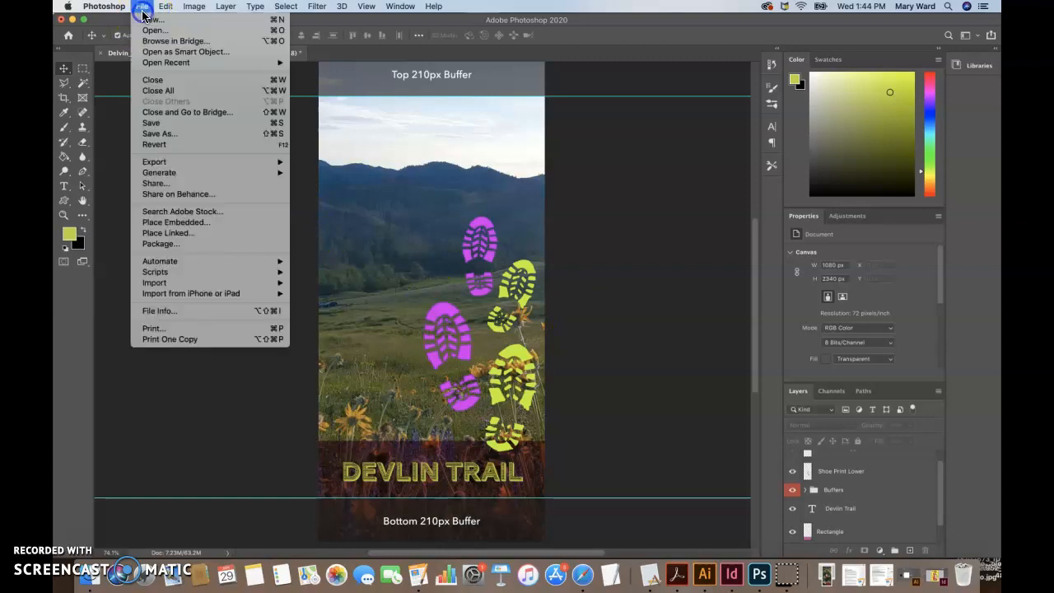
pyautogui.click(173, 226)
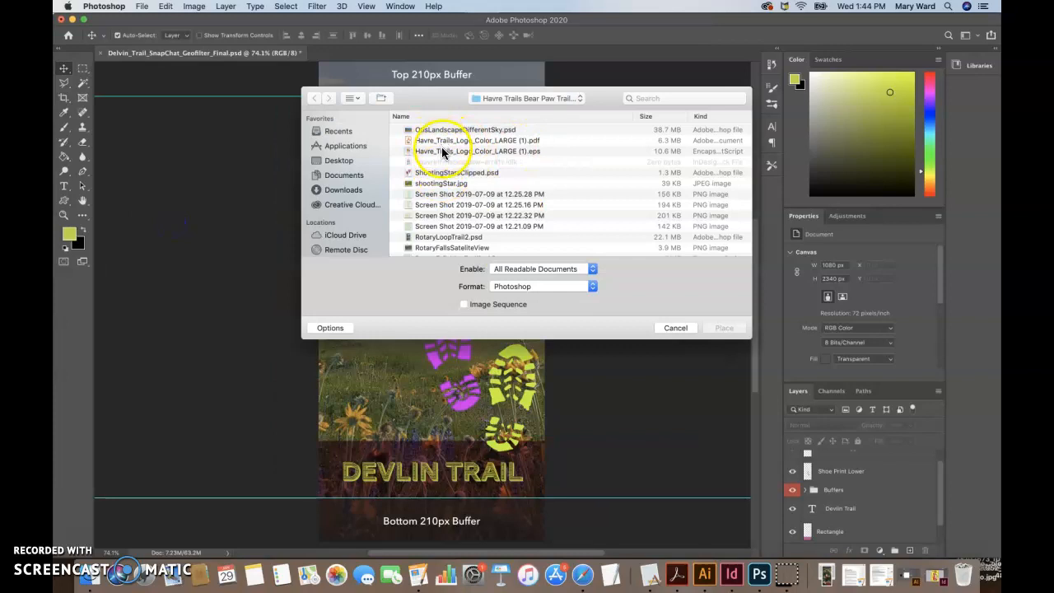
pyautogui.click(343, 165)
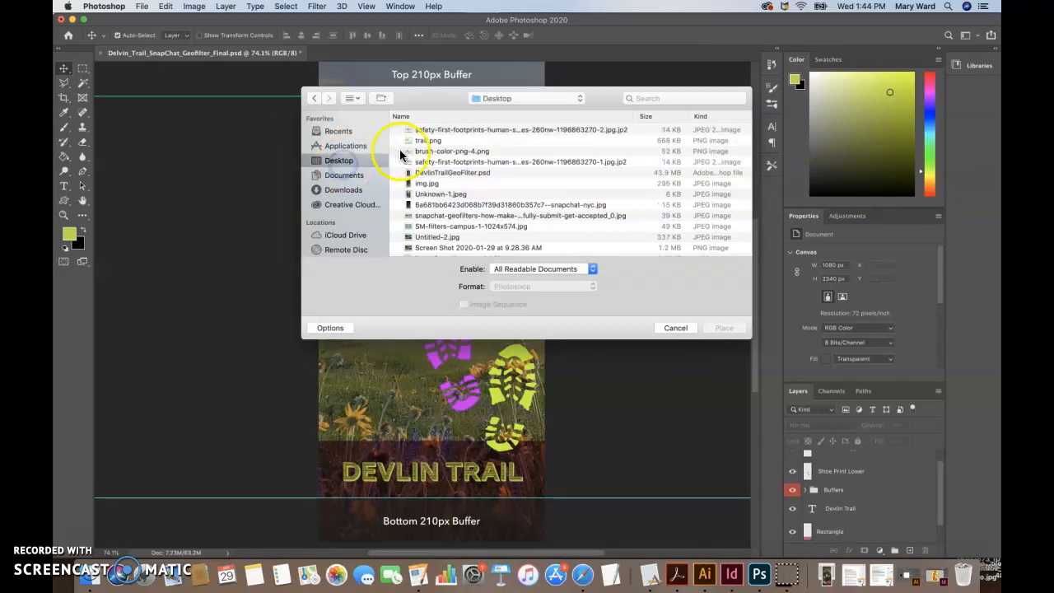
pyautogui.click(426, 142)
pyautogui.click(724, 329)
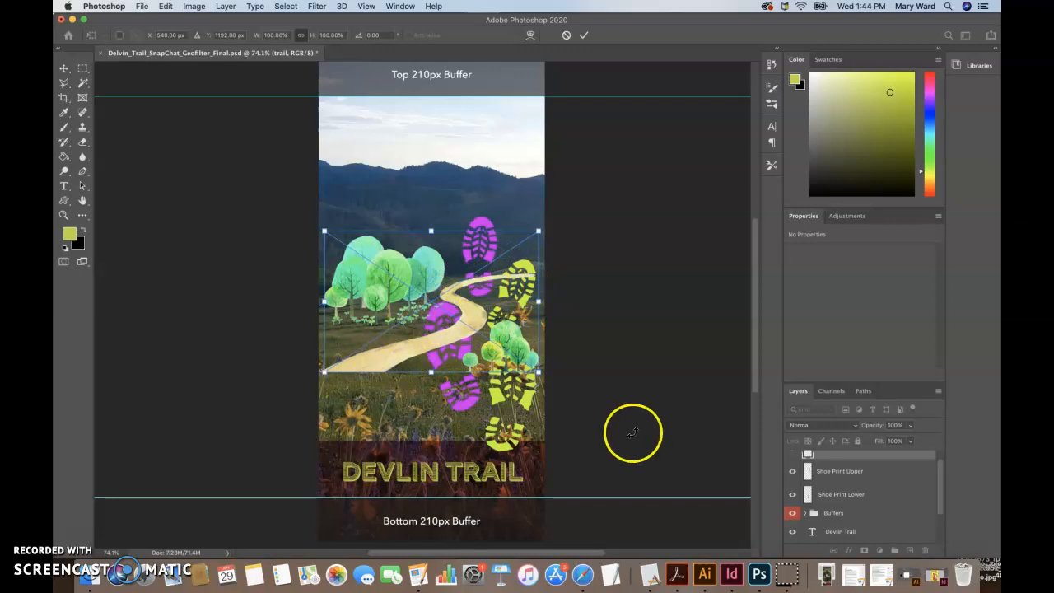
# Step: Hide the Shoe Print Upper, Shoe Print Lower, Devlin Trail and Rectangle layers and the Buffers group
pyautogui.scroll(1, 858, 504)
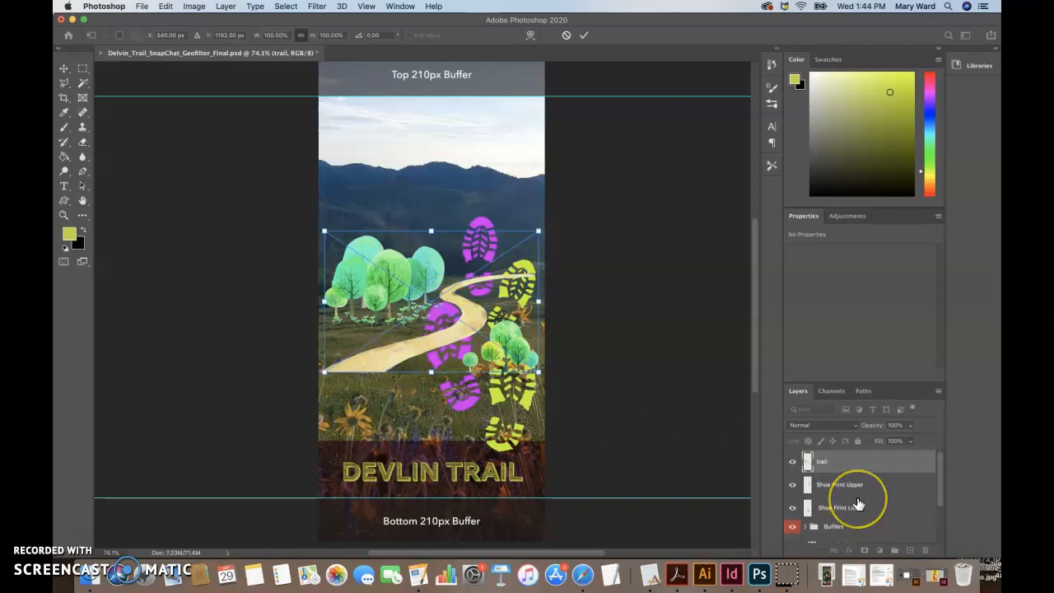
pyautogui.click(792, 484)
pyautogui.click(793, 507)
pyautogui.scroll(-1, 795, 524)
pyautogui.scroll(-1, 795, 522)
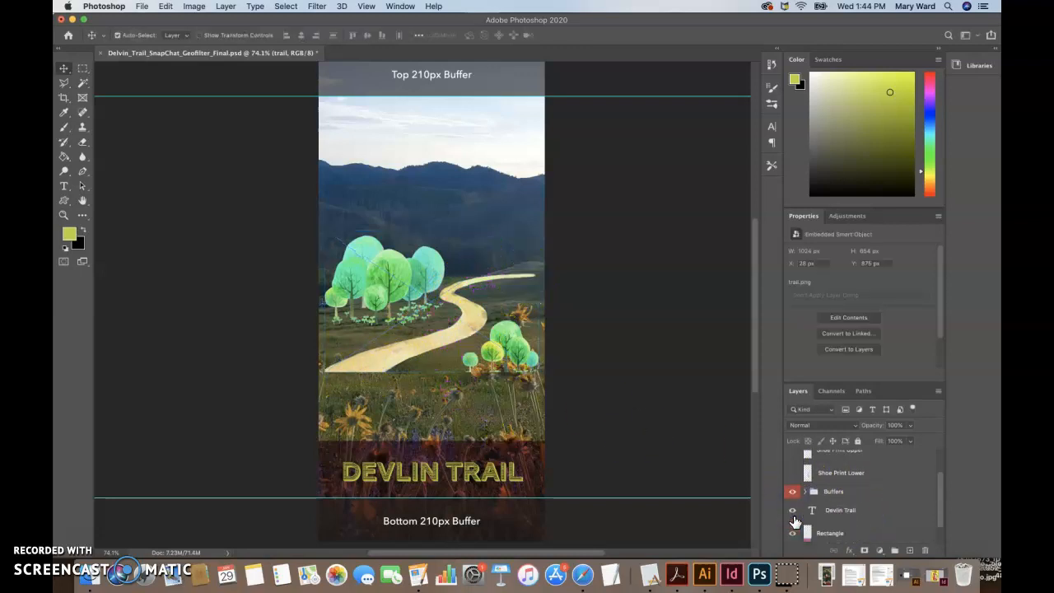
pyautogui.click(793, 511)
pyautogui.click(792, 491)
pyautogui.click(793, 534)
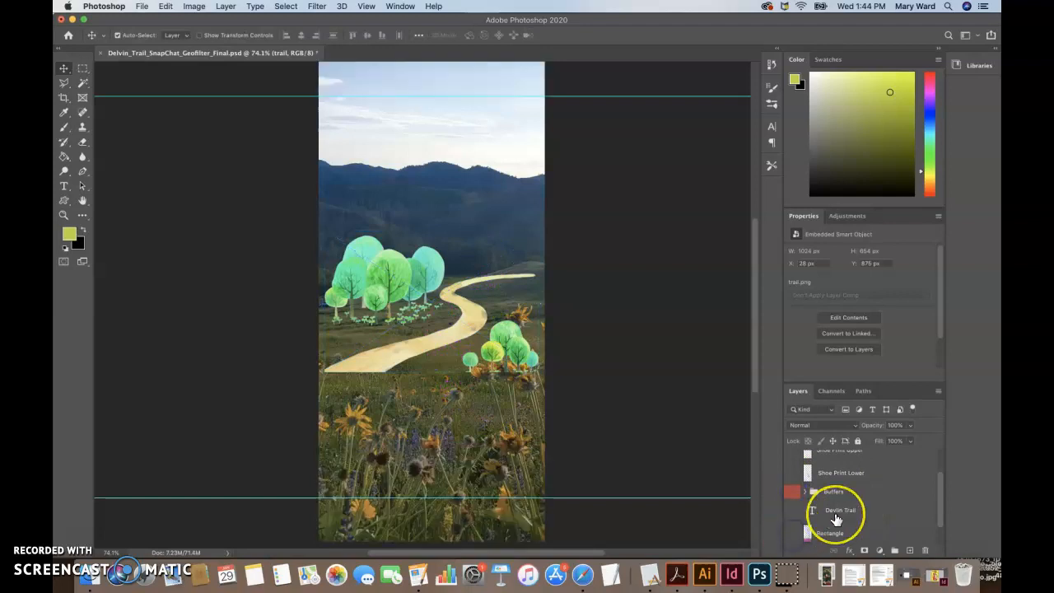
pyautogui.scroll(2, 836, 515)
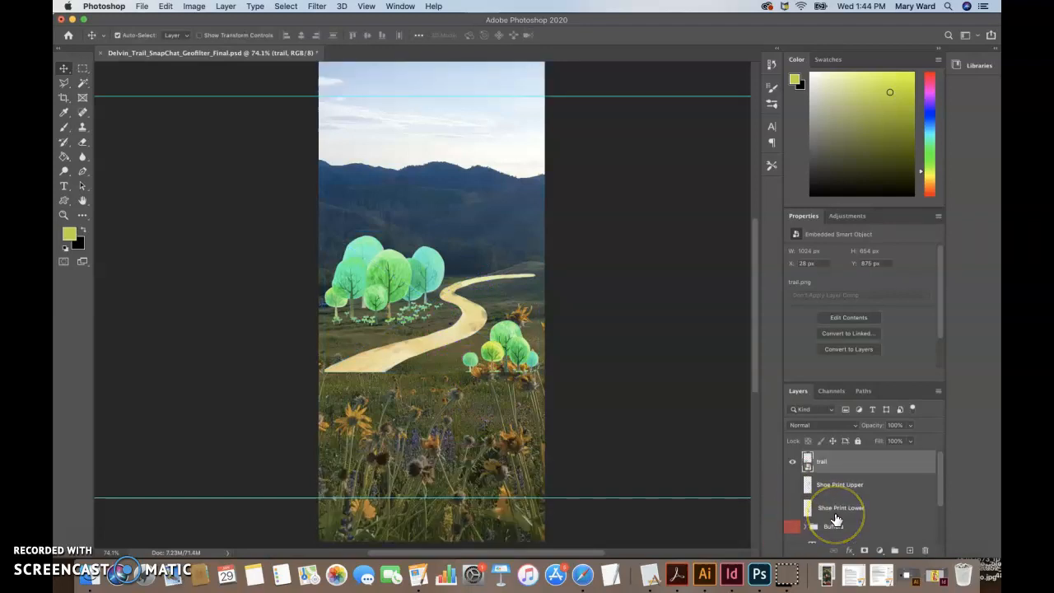
# Step: Add a new layer above the trail layer and name it Trail Drawing
pyautogui.click(910, 550)
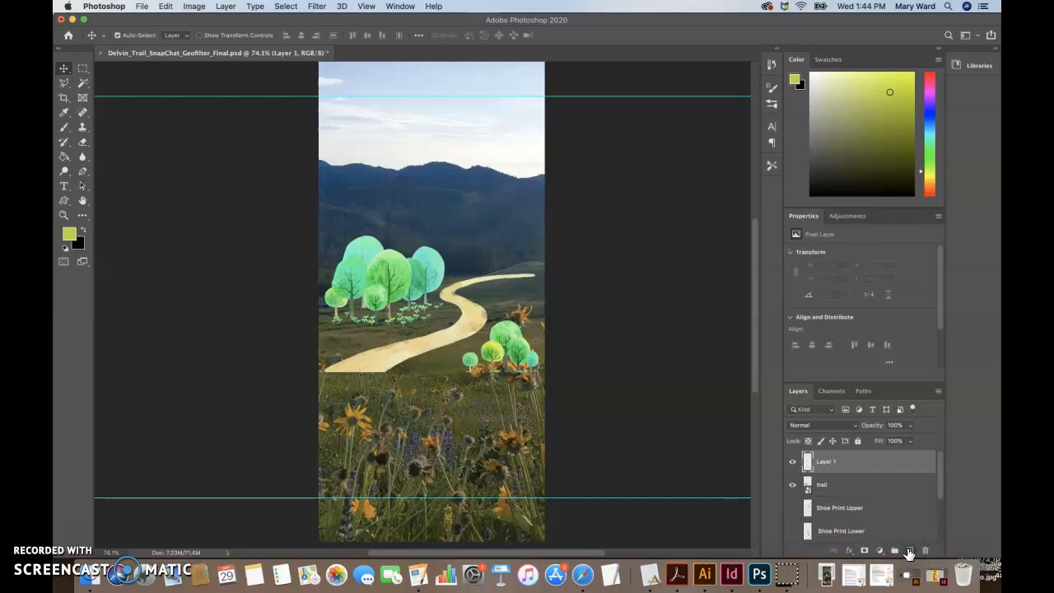
pyautogui.click(828, 467)
pyautogui.click(877, 468)
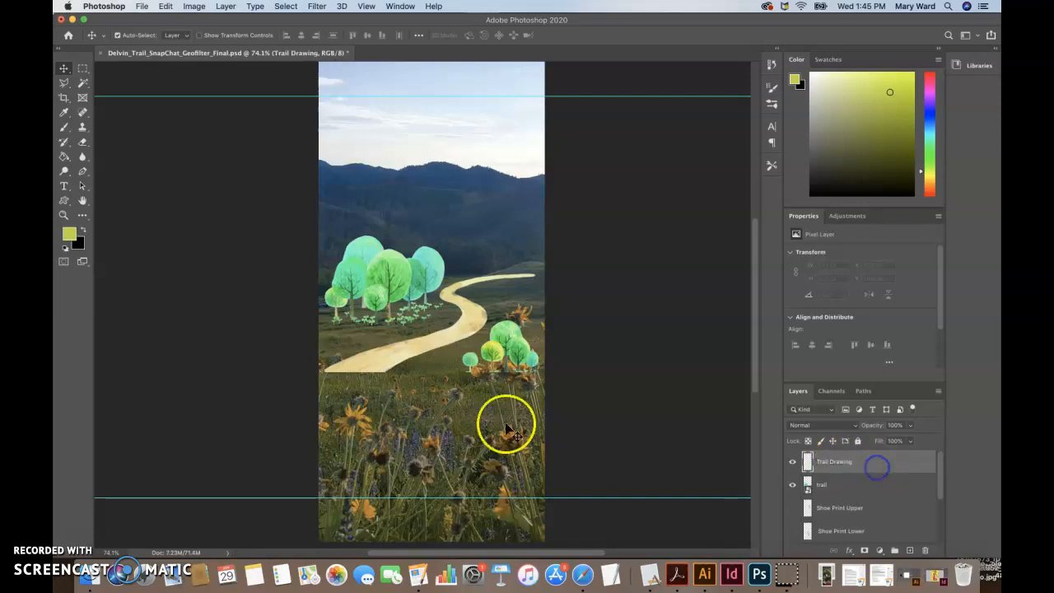
# Step: Activate the Brush tool and confirm #bad532 as its foreground color
pyautogui.click(63, 127)
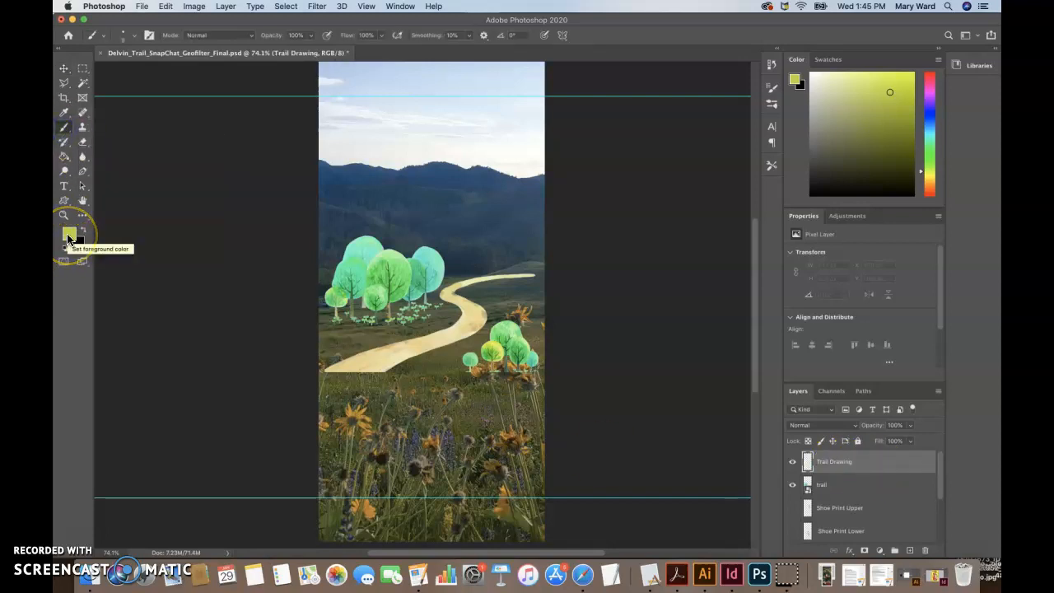
pyautogui.click(67, 237)
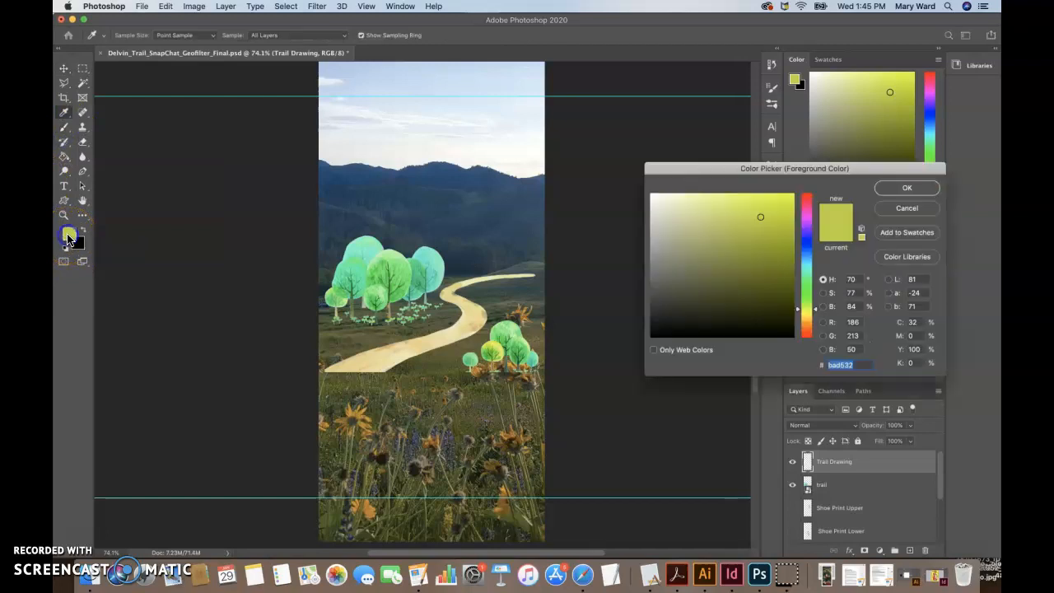
pyautogui.click(909, 195)
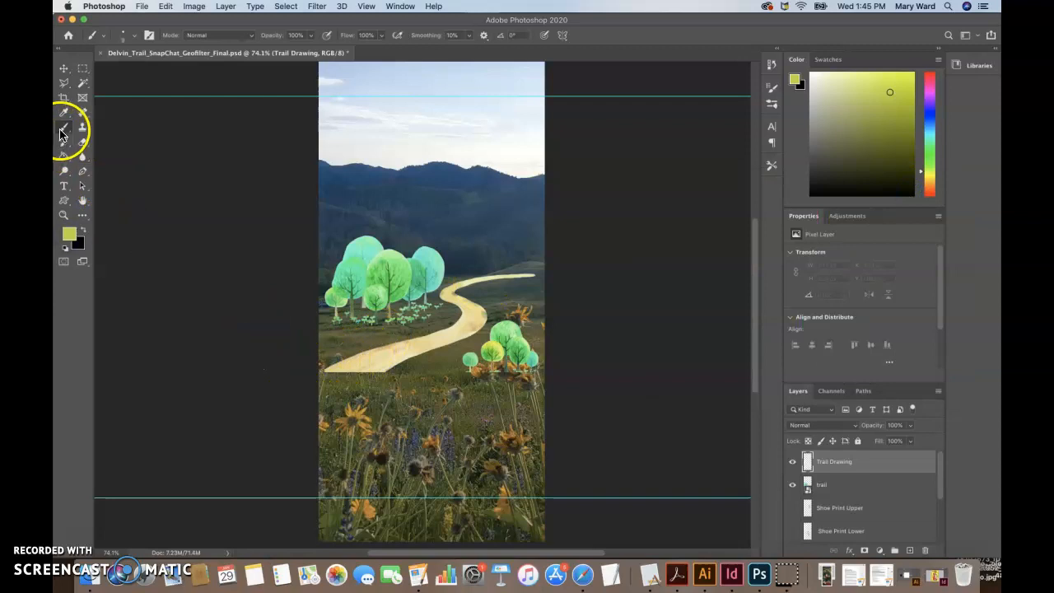
# Step: Try a winding stroke across the landscape with the 174 px textured brush and revert to the layer's Name Change history state
pyautogui.click(134, 41)
pyautogui.moveTo(119, 71); pyautogui.dragTo(131, 73)
pyautogui.press('Return')
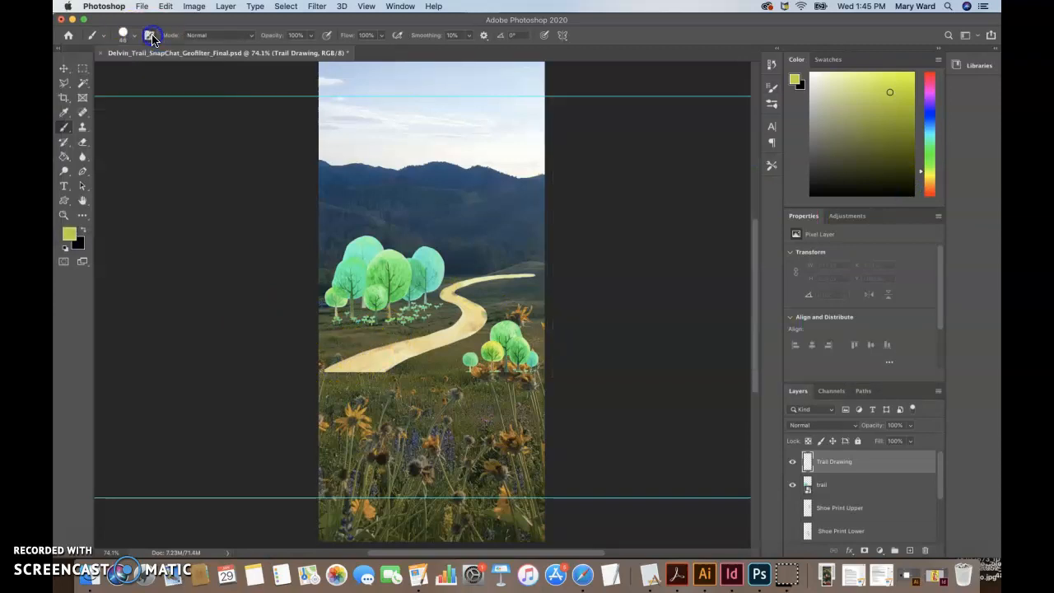
pyautogui.click(149, 35)
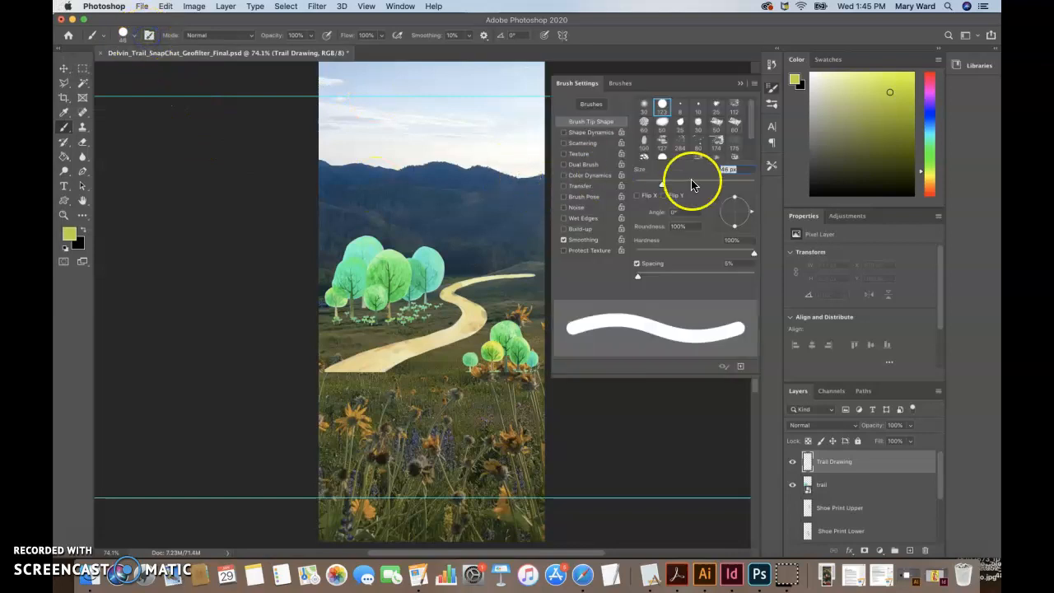
pyautogui.click(717, 144)
pyautogui.moveTo(439, 158)
pyautogui.mouseDown()
pyautogui.moveTo(496, 195)
pyautogui.moveTo(499, 210)
pyautogui.moveTo(488, 183)
pyautogui.moveTo(336, 220)
pyautogui.moveTo(468, 313)
pyautogui.moveTo(420, 335)
pyautogui.mouseUp()
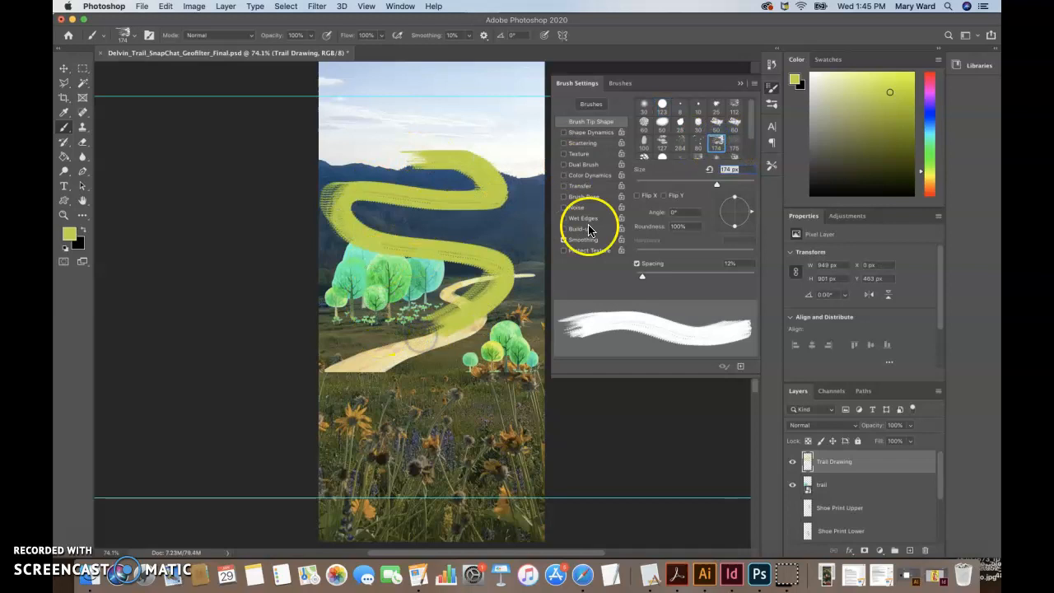
pyautogui.press('super+z')
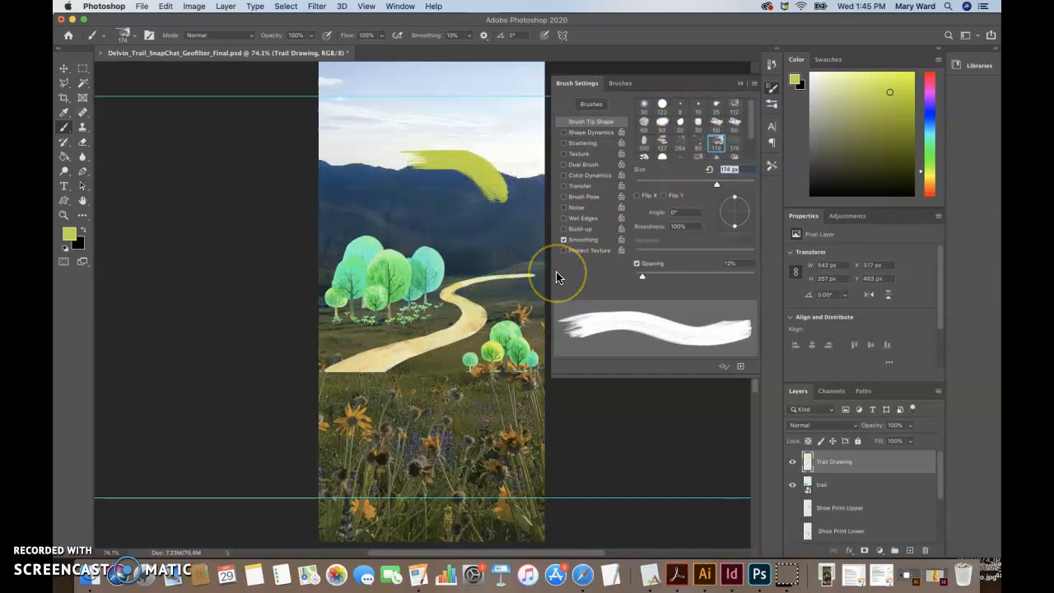
pyautogui.click(772, 66)
pyautogui.click(692, 87)
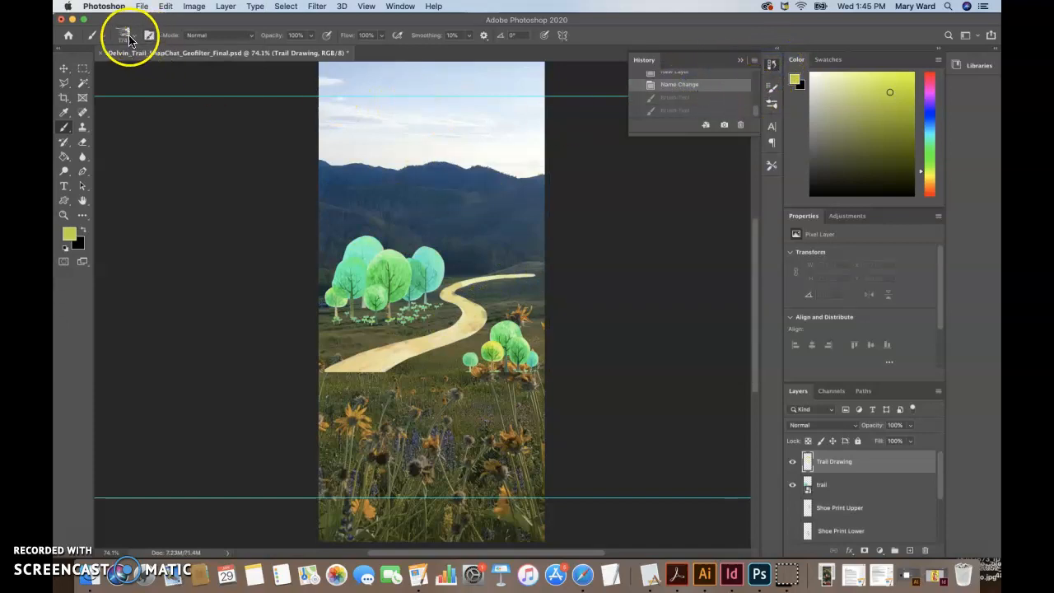
# Step: Switch the brush to the Hard Round tip and set its size to 28 px
pyautogui.click(149, 35)
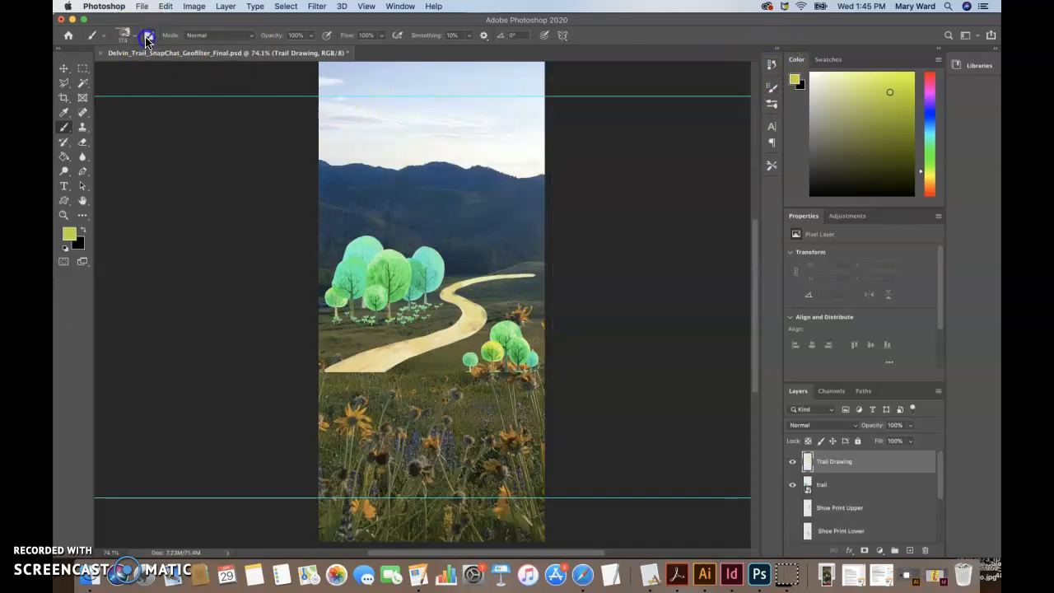
pyautogui.click(656, 107)
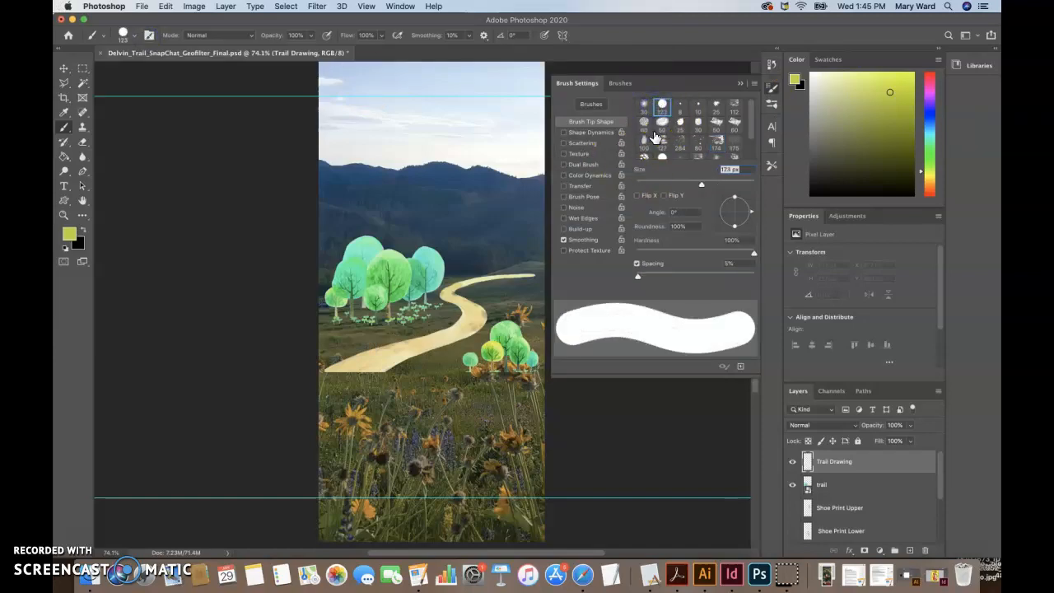
pyautogui.click(125, 40)
pyautogui.click(129, 67)
pyautogui.moveTo(127, 70); pyautogui.dragTo(125, 70)
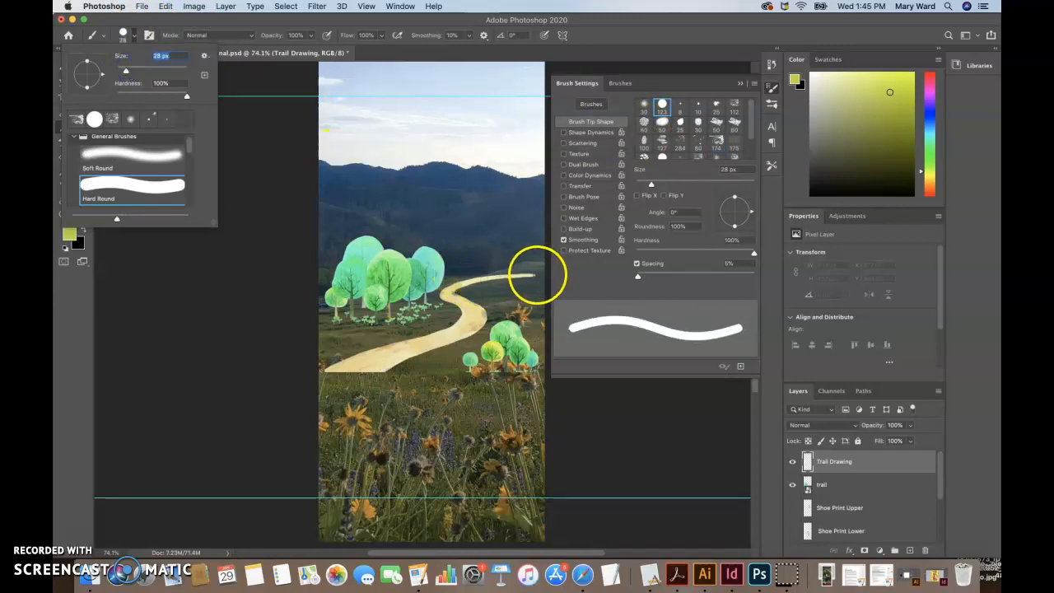
pyautogui.click(537, 274)
# Step: Trace the placed path's upper-left side across the canvas width and its right side down to just below the graphic
pyautogui.moveTo(542, 276); pyautogui.dragTo(522, 276)
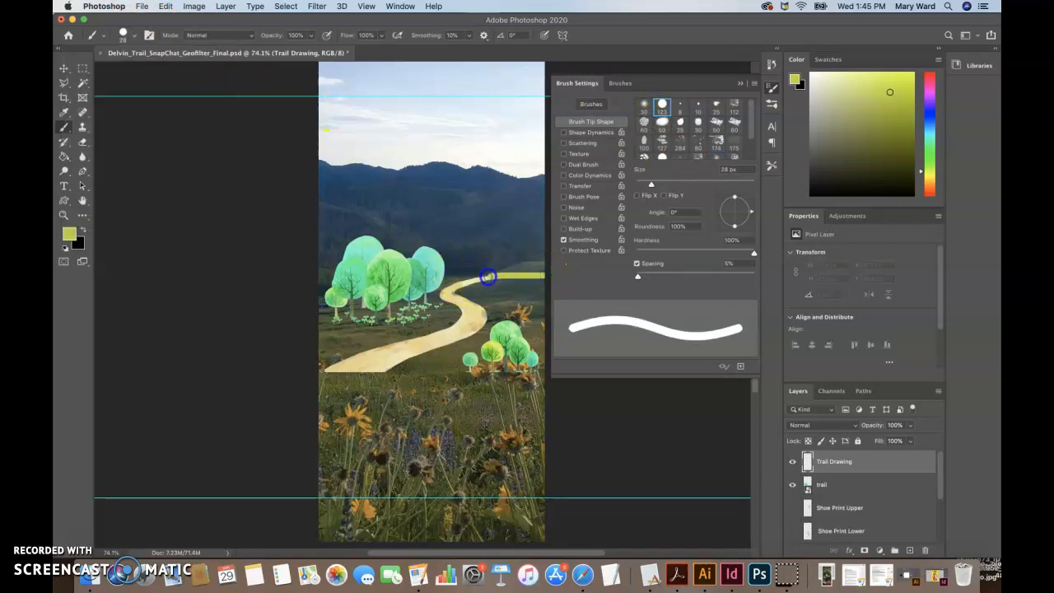
pyautogui.moveTo(443, 294); pyautogui.dragTo(457, 308)
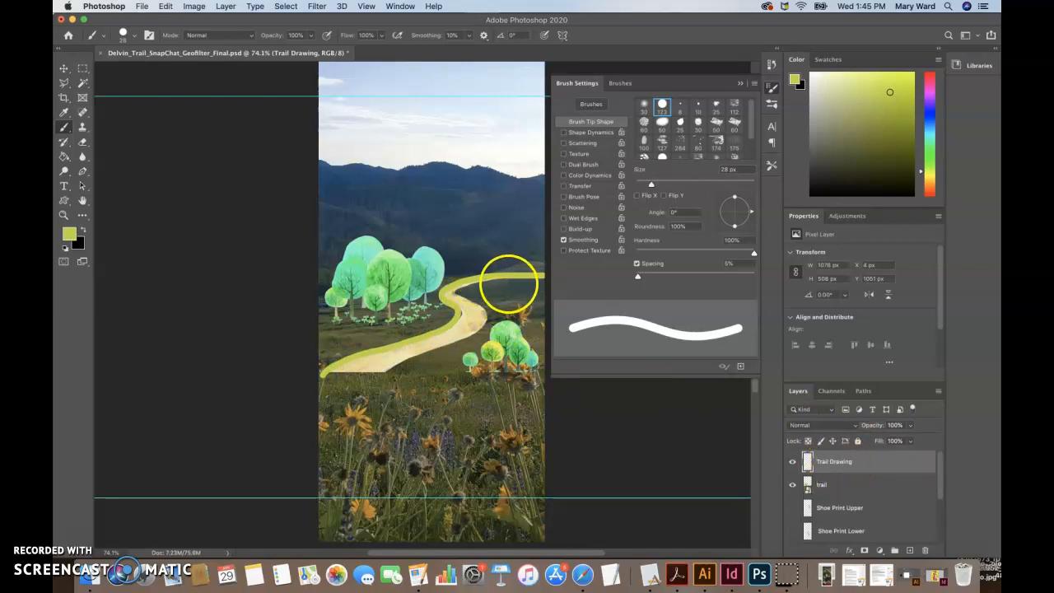
pyautogui.moveTo(534, 276); pyautogui.dragTo(514, 277)
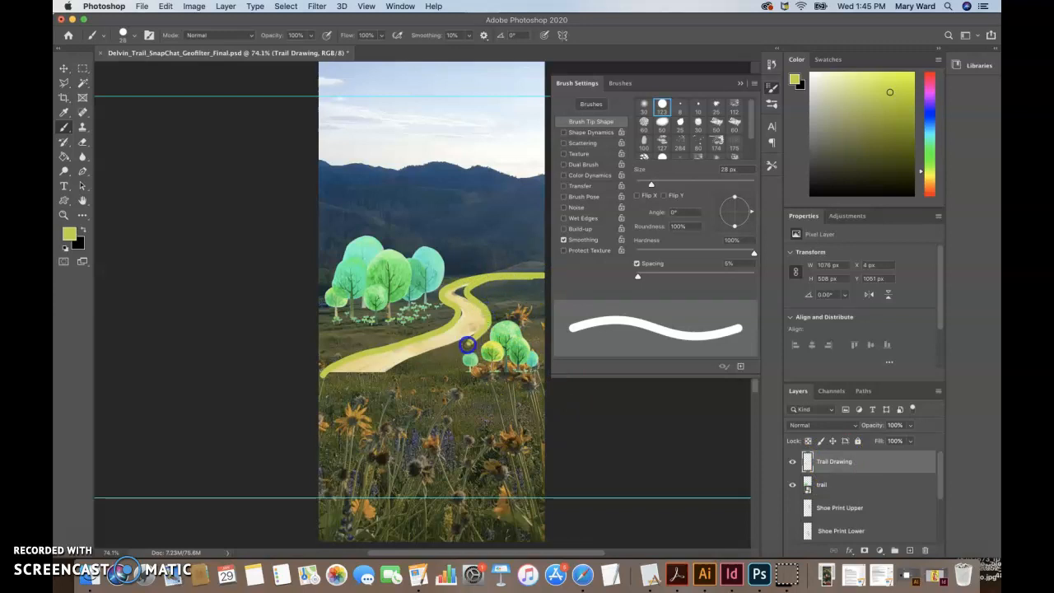
pyautogui.moveTo(456, 380); pyautogui.dragTo(457, 382)
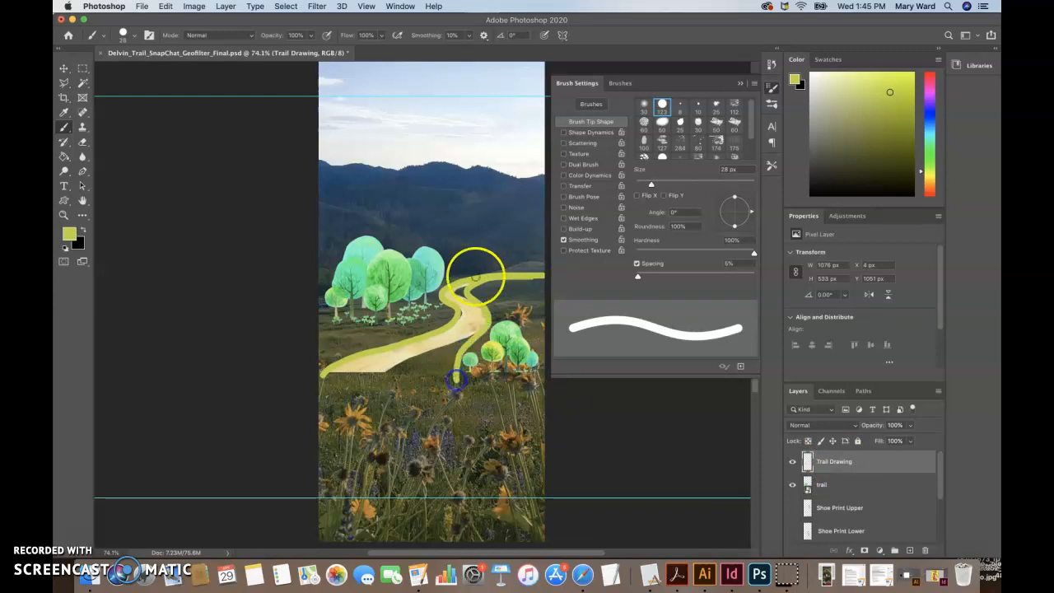
# Step: Paint a wider right side for the trail and close its base with a line to the canvas's left edge
pyautogui.moveTo(535, 276); pyautogui.dragTo(538, 278)
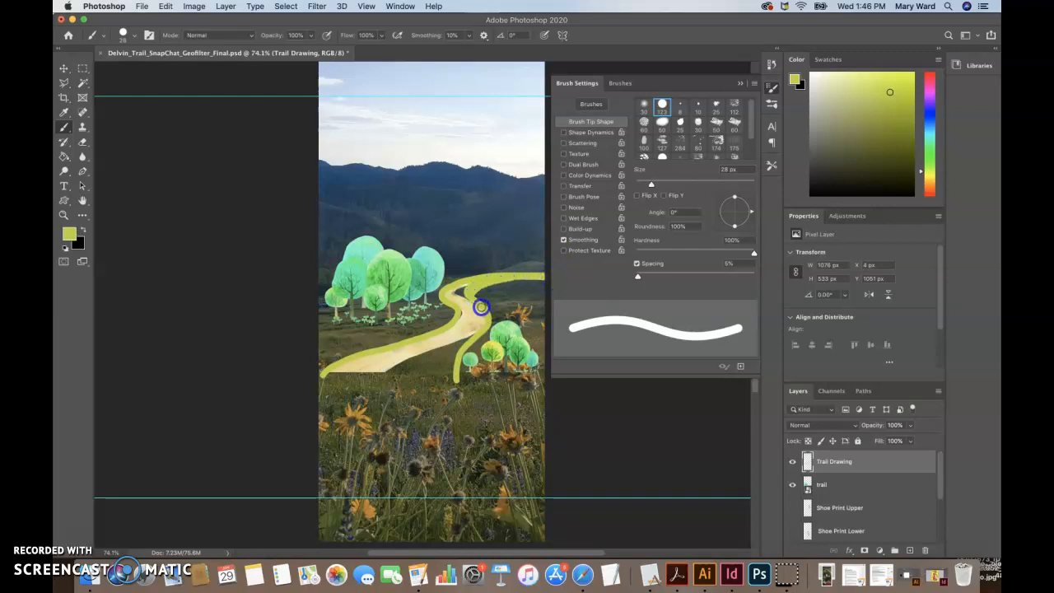
pyautogui.moveTo(493, 313); pyautogui.dragTo(472, 357)
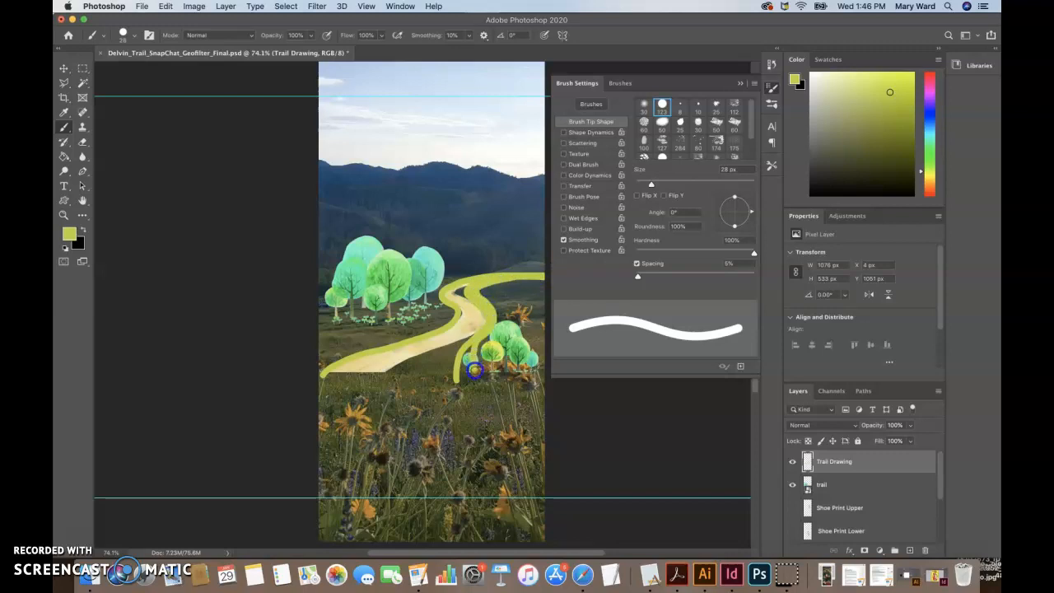
pyautogui.moveTo(478, 382); pyautogui.dragTo(320, 384)
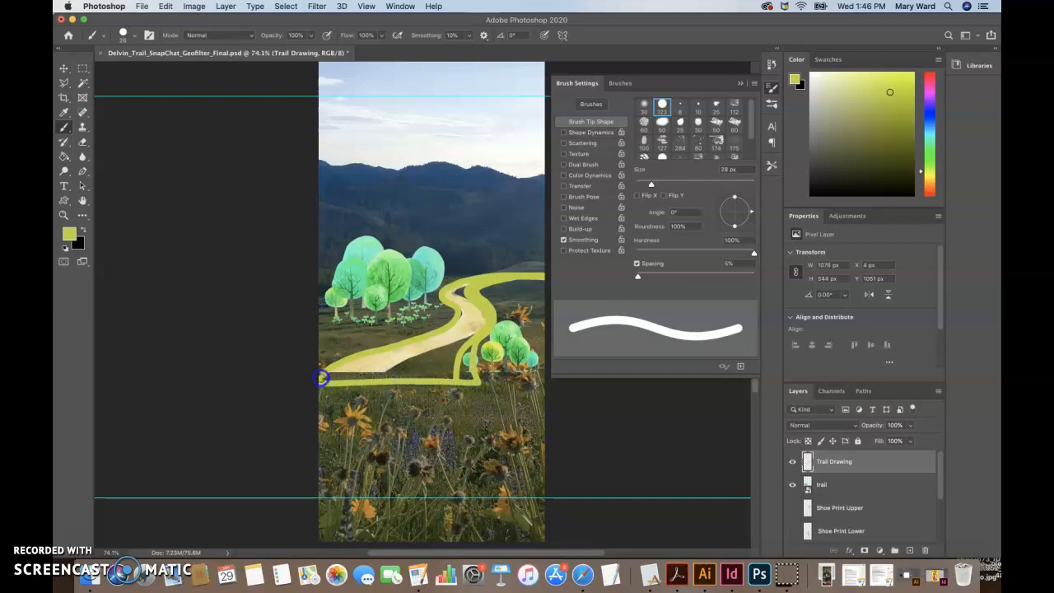
# Step: Thicken the trail's far stretch toward the canvas's right edge and fill in its upper bend and right side
pyautogui.moveTo(482, 282)
pyautogui.mouseDown()
pyautogui.moveTo(548, 281)
pyautogui.moveTo(498, 280)
pyautogui.mouseUp()
pyautogui.moveTo(497, 272)
pyautogui.mouseDown()
pyautogui.moveTo(550, 269)
pyautogui.moveTo(499, 272)
pyautogui.mouseUp()
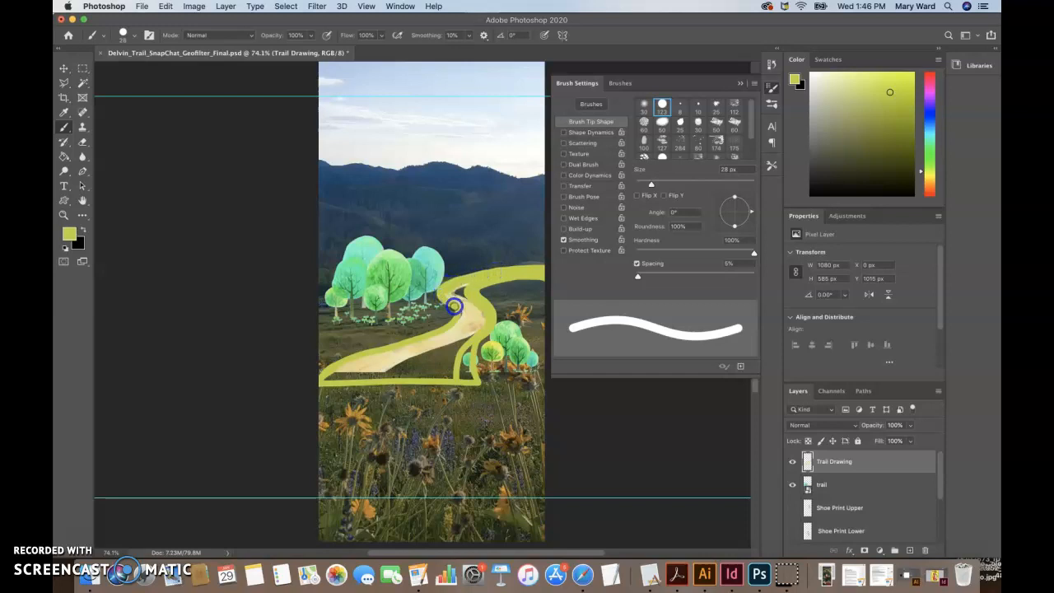
pyautogui.moveTo(455, 309)
pyautogui.mouseDown()
pyautogui.moveTo(471, 284)
pyautogui.moveTo(453, 297)
pyautogui.moveTo(460, 322)
pyautogui.moveTo(457, 294)
pyautogui.moveTo(468, 284)
pyautogui.moveTo(468, 329)
pyautogui.moveTo(468, 298)
pyautogui.moveTo(467, 322)
pyautogui.moveTo(475, 308)
pyautogui.moveTo(480, 332)
pyautogui.moveTo(484, 312)
pyautogui.moveTo(475, 335)
pyautogui.moveTo(462, 293)
pyautogui.moveTo(469, 288)
pyautogui.moveTo(467, 355)
pyautogui.moveTo(470, 329)
pyautogui.moveTo(472, 353)
pyautogui.moveTo(483, 330)
pyautogui.moveTo(472, 356)
pyautogui.moveTo(479, 381)
pyautogui.moveTo(465, 357)
pyautogui.moveTo(462, 378)
pyautogui.moveTo(464, 330)
pyautogui.mouseUp()
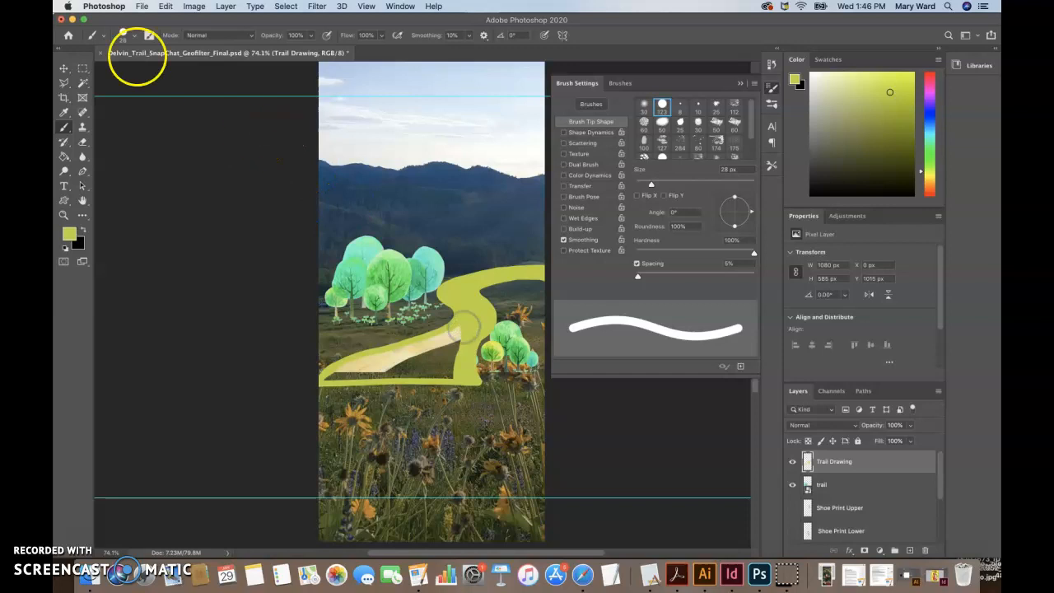
# Step: Set the brush size to 52 px and fill the remaining lower part of the trail shape
pyautogui.click(134, 35)
pyautogui.moveTo(130, 70); pyautogui.dragTo(136, 72)
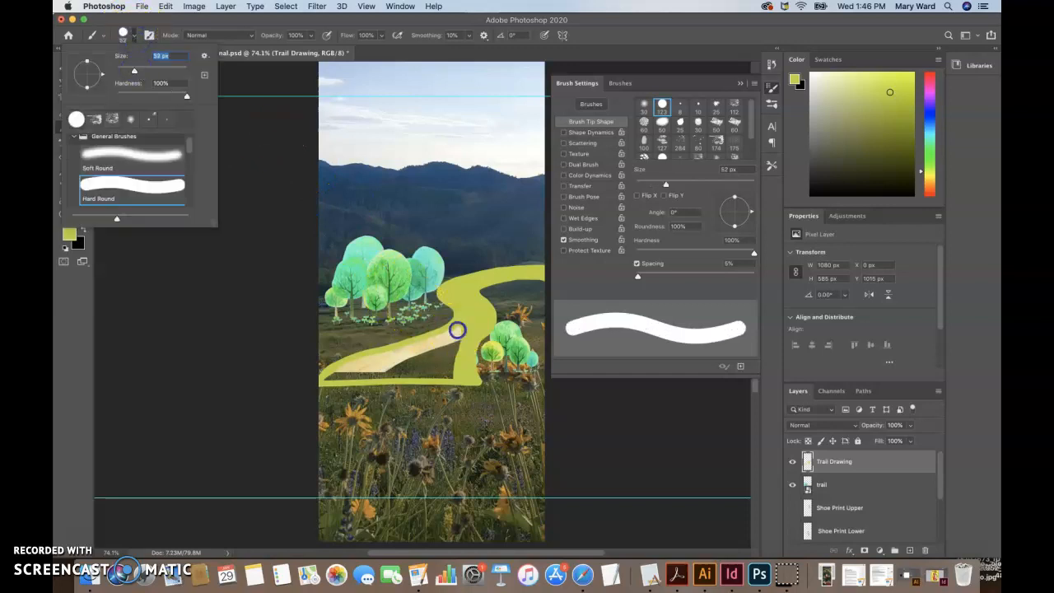
pyautogui.click(452, 370)
pyautogui.moveTo(452, 373)
pyautogui.mouseDown()
pyautogui.moveTo(458, 337)
pyautogui.moveTo(326, 378)
pyautogui.moveTo(450, 337)
pyautogui.moveTo(449, 374)
pyautogui.moveTo(339, 378)
pyautogui.moveTo(445, 365)
pyautogui.moveTo(440, 349)
pyautogui.moveTo(405, 369)
pyautogui.moveTo(431, 369)
pyautogui.moveTo(485, 324)
pyautogui.mouseUp()
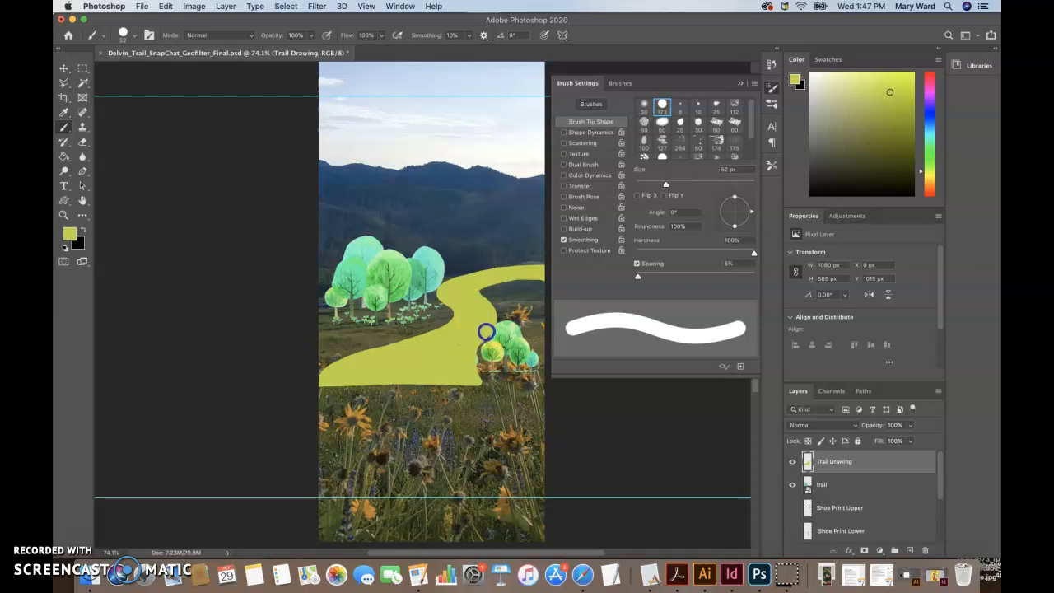
# Step: Touch up the trail's right side and the inner edge of its upper bend with the brush
pyautogui.moveTo(484, 317)
pyautogui.mouseDown()
pyautogui.moveTo(450, 364)
pyautogui.moveTo(336, 385)
pyautogui.moveTo(456, 310)
pyautogui.moveTo(456, 294)
pyautogui.moveTo(465, 304)
pyautogui.moveTo(473, 285)
pyautogui.moveTo(524, 275)
pyautogui.mouseUp()
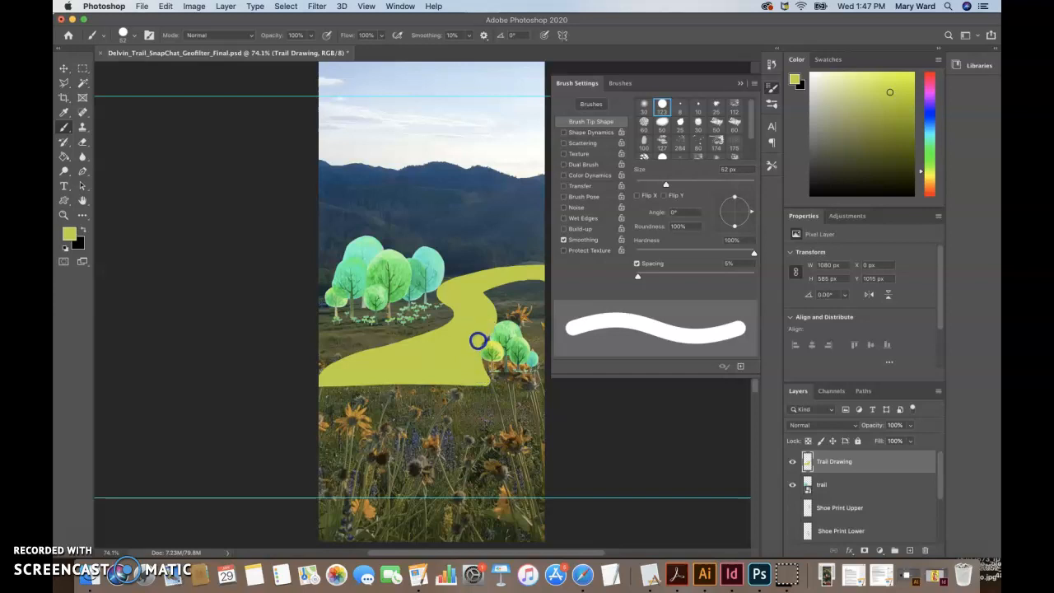
pyautogui.moveTo(473, 278); pyautogui.dragTo(482, 286)
pyautogui.click(527, 277)
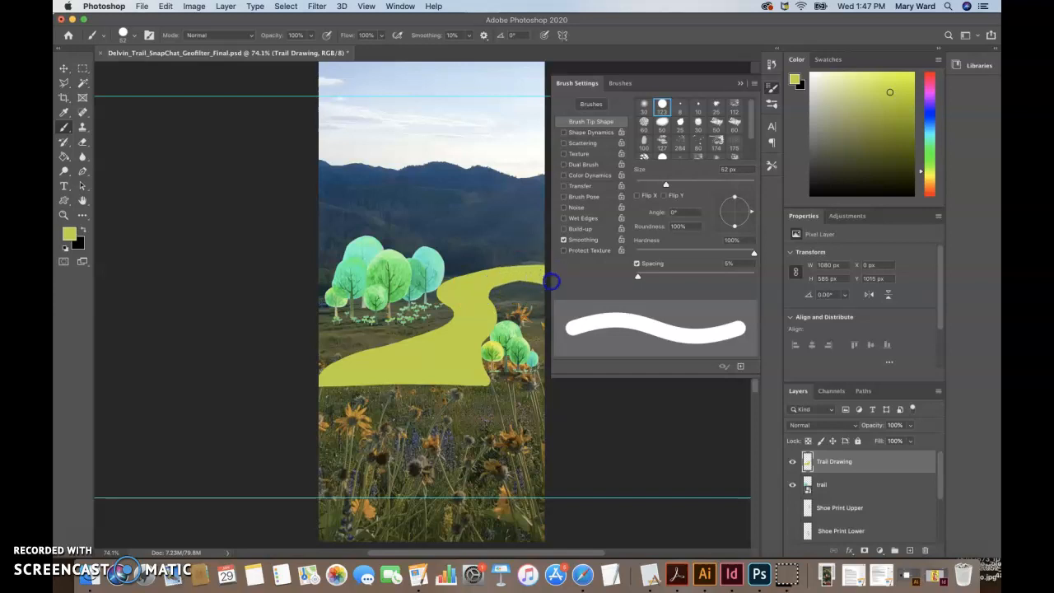
# Step: Erase along the inner edge of the trail drawing's upper bend with a 31 px eraser
pyautogui.click(83, 142)
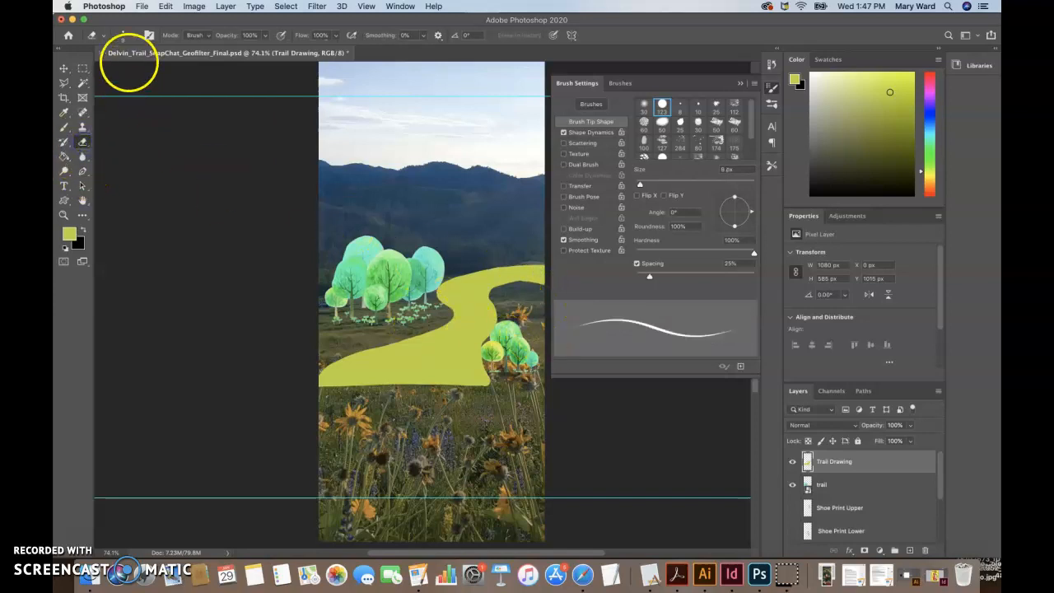
pyautogui.click(134, 36)
pyautogui.click(127, 71)
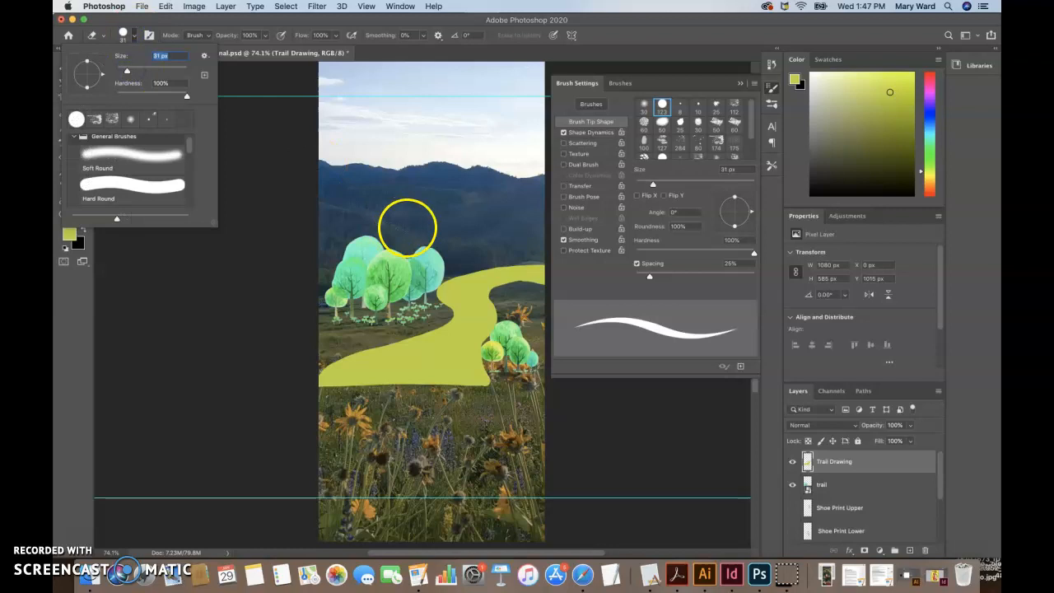
pyautogui.moveTo(506, 287); pyautogui.dragTo(495, 300)
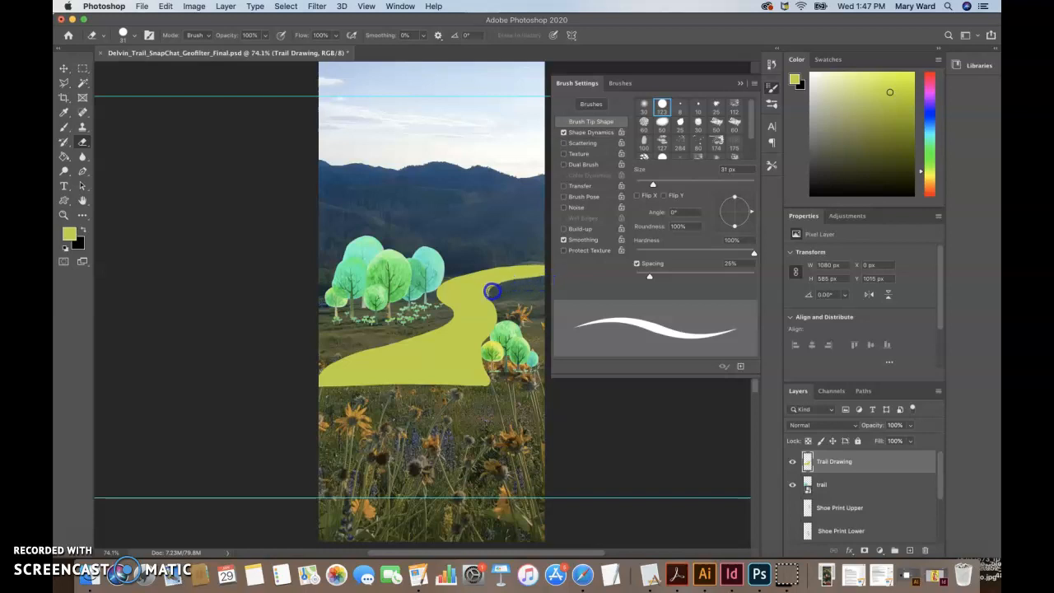
pyautogui.moveTo(514, 312)
pyautogui.mouseDown()
pyautogui.moveTo(470, 306)
pyautogui.moveTo(514, 287)
pyautogui.moveTo(502, 288)
pyautogui.mouseUp()
# Step: Move the trail drawing down to the lower edge of the canvas
pyautogui.click(64, 68)
pyautogui.moveTo(448, 349); pyautogui.dragTo(456, 499)
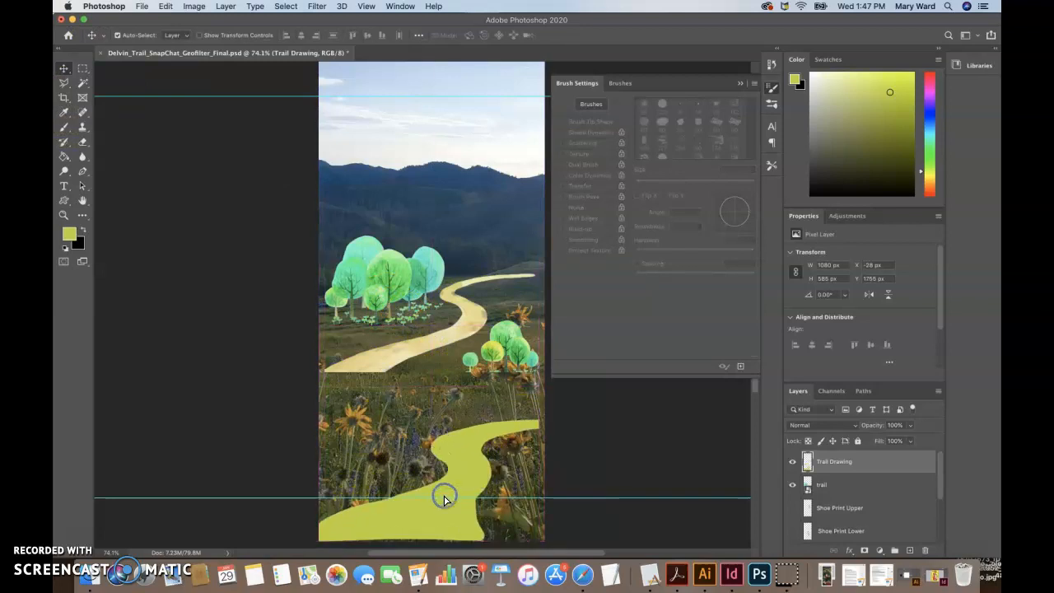
# Step: Try to enlarge the trail drawing to about 1279 × 766 px and touch up its upper bend with the brush
pyautogui.press('super+t')
pyautogui.moveTo(539, 420); pyautogui.dragTo(582, 379)
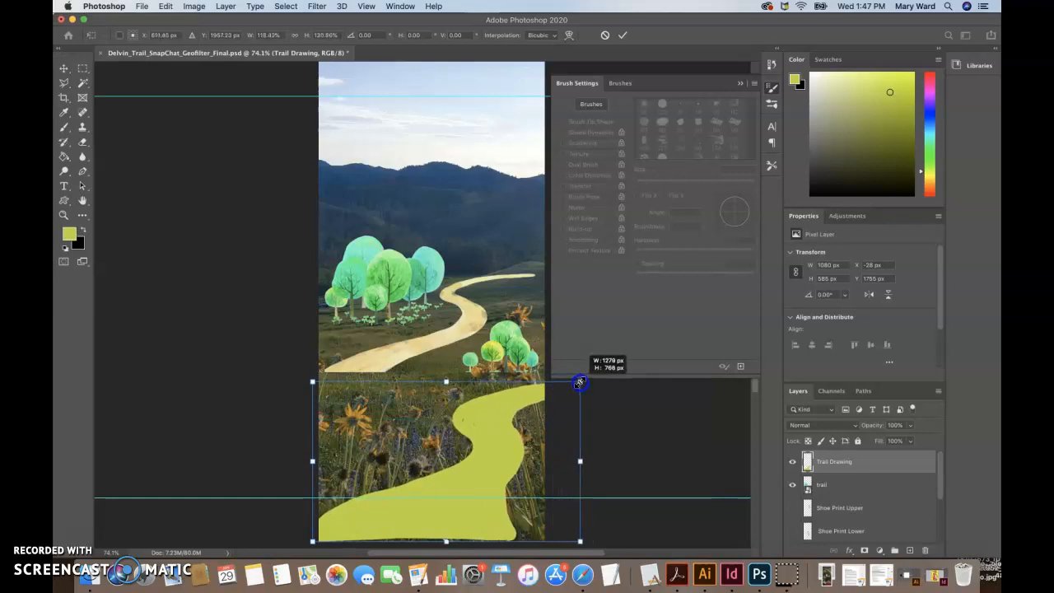
pyautogui.click(65, 128)
pyautogui.moveTo(471, 430); pyautogui.dragTo(476, 432)
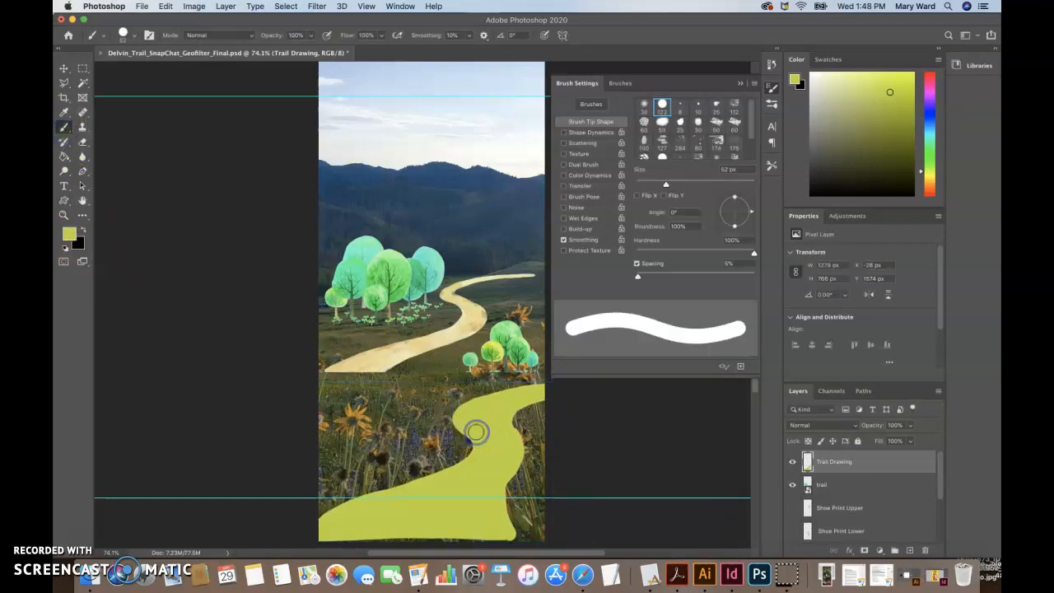
pyautogui.press('super+z')
pyautogui.press('super+z')
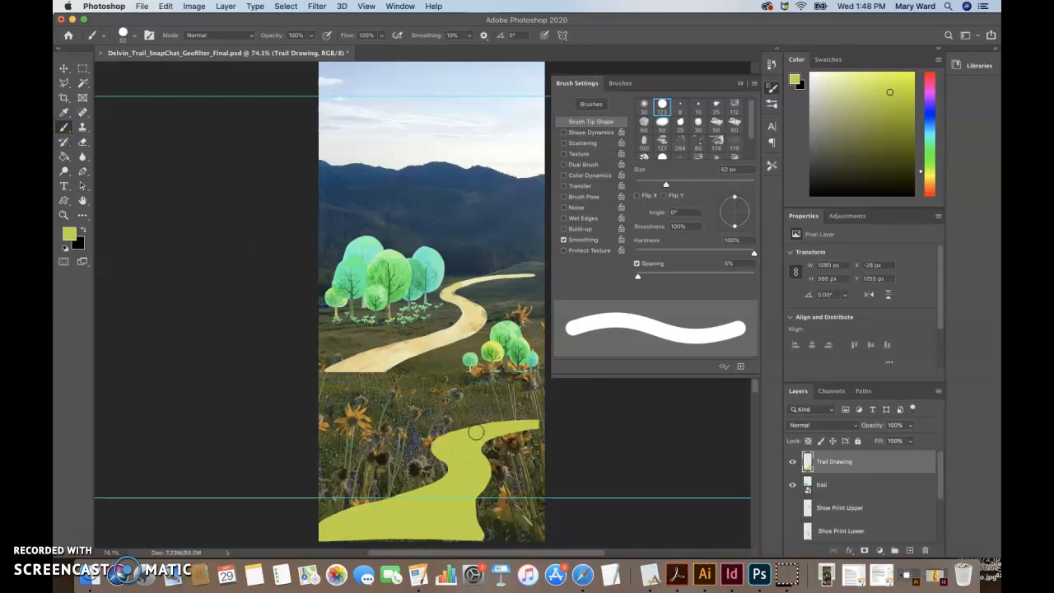
# Step: Enlarge the trail drawing to about 139%, rotate it about -11.75° and place it over the lower meadow
pyautogui.press('super+t')
pyautogui.moveTo(538, 420)
pyautogui.mouseDown()
pyautogui.moveTo(602, 391)
pyautogui.moveTo(575, 363)
pyautogui.mouseUp()
pyautogui.moveTo(481, 489); pyautogui.dragTo(449, 466)
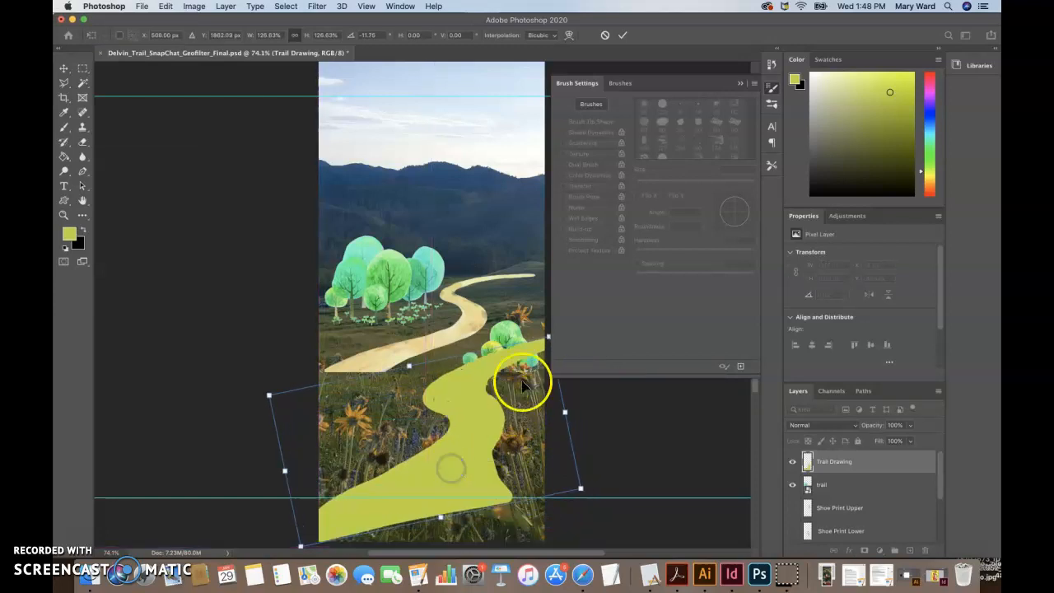
pyautogui.moveTo(548, 336); pyautogui.dragTo(538, 305)
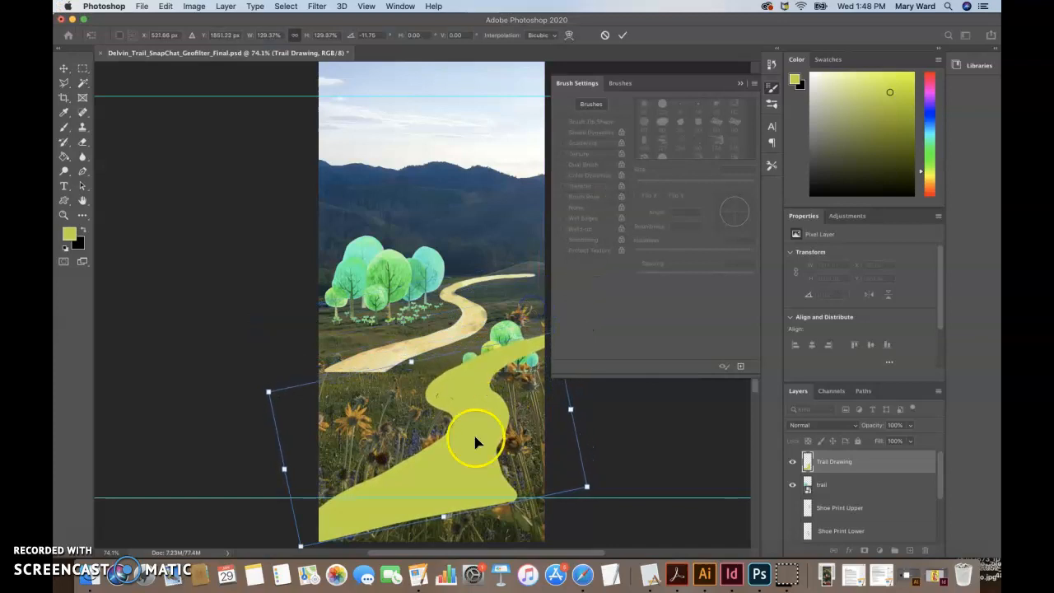
# Step: Paint over the leftover specks inside the trail's upper bend and middle with the 52 px brush
pyautogui.click(64, 127)
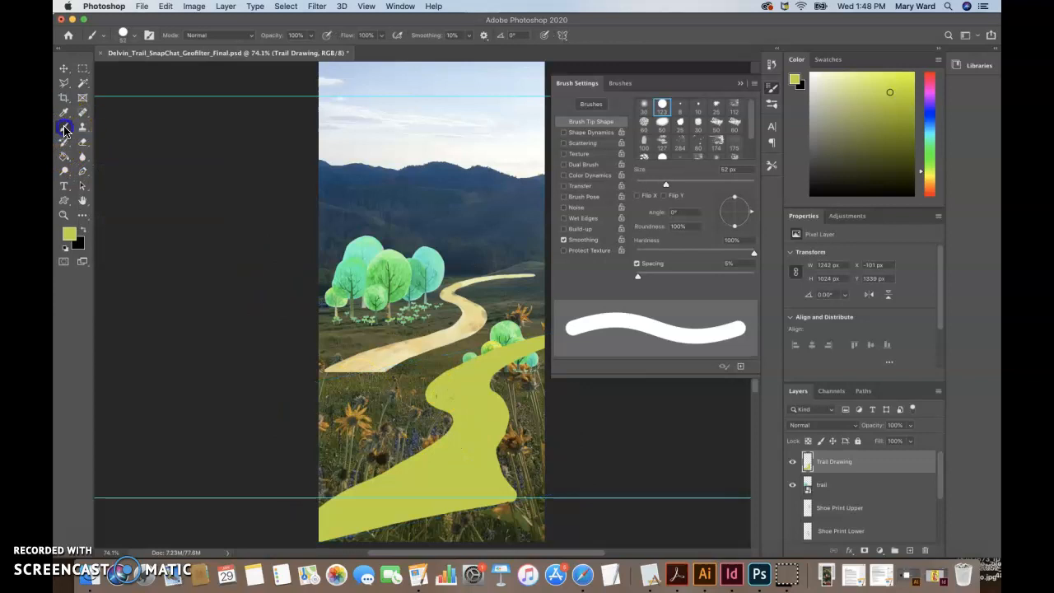
pyautogui.moveTo(452, 397); pyautogui.dragTo(438, 395)
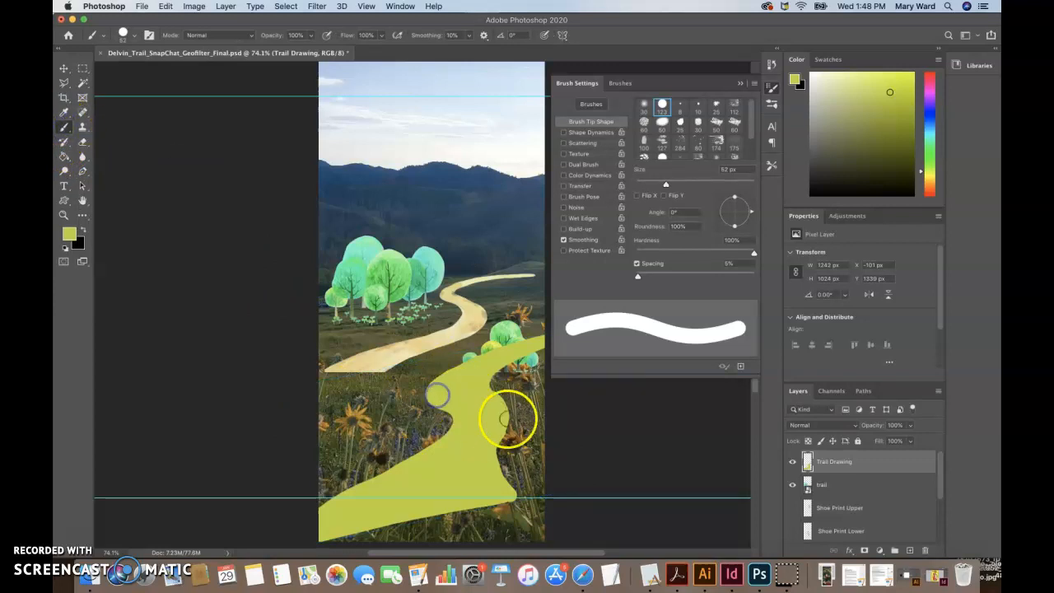
pyautogui.moveTo(501, 416); pyautogui.dragTo(499, 415)
# Step: Extend the trail's lower right side to the canvas's right edge and thicken its upper bend and right side
pyautogui.moveTo(503, 475); pyautogui.dragTo(538, 517)
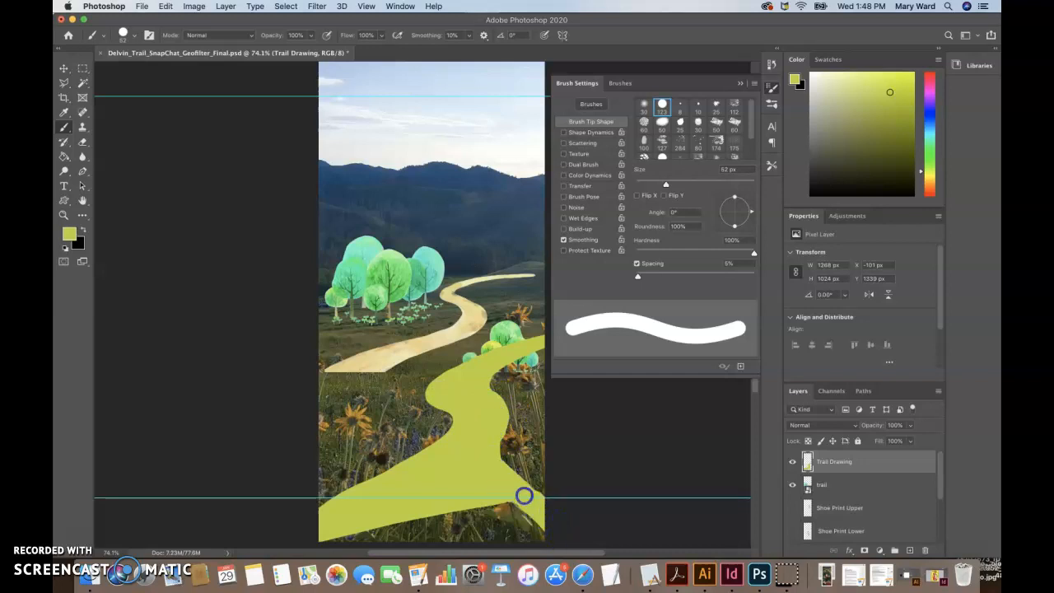
pyautogui.moveTo(499, 440); pyautogui.dragTo(554, 519)
pyautogui.moveTo(487, 381); pyautogui.dragTo(485, 385)
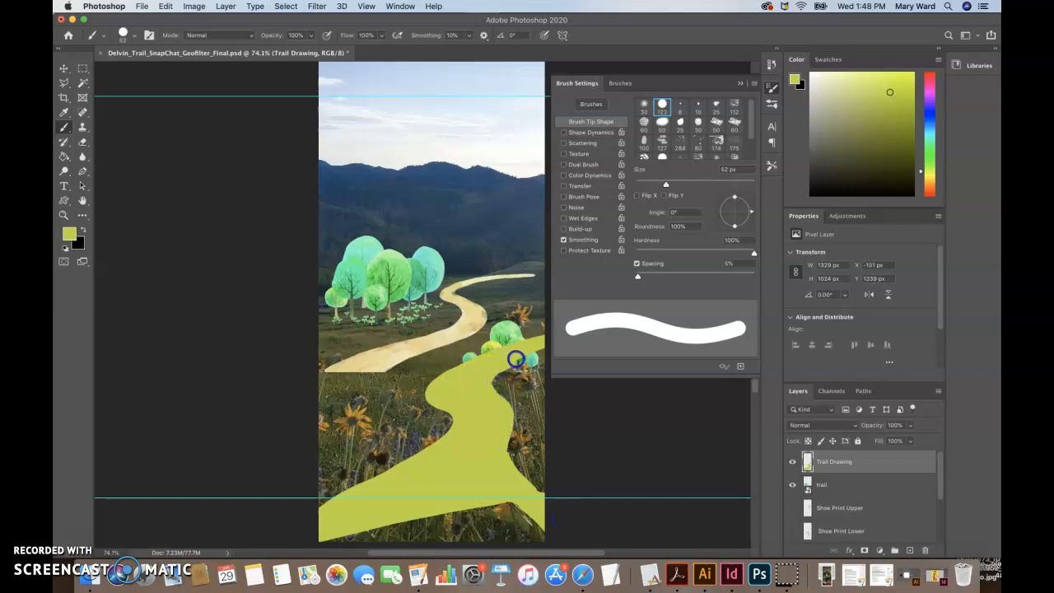
pyautogui.moveTo(539, 348)
pyautogui.mouseDown()
pyautogui.moveTo(501, 354)
pyautogui.moveTo(492, 372)
pyautogui.mouseUp()
pyautogui.moveTo(513, 406)
pyautogui.mouseDown()
pyautogui.moveTo(510, 448)
pyautogui.moveTo(532, 478)
pyautogui.moveTo(562, 491)
pyautogui.moveTo(511, 468)
pyautogui.mouseUp()
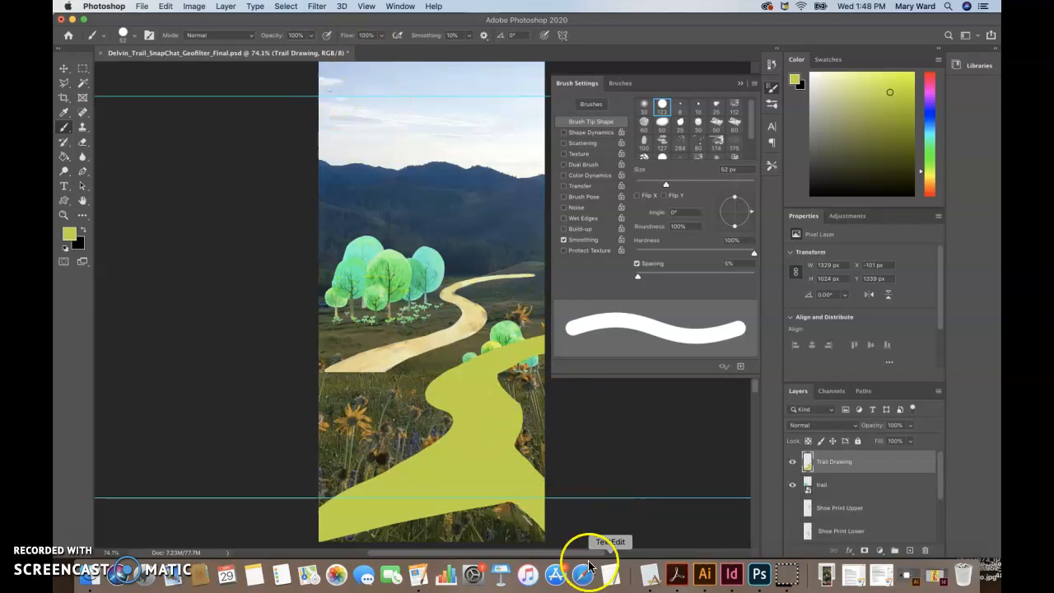
# Step: Fill the remaining gap between the trail's base and the canvas's bottom edge with the brush
pyautogui.moveTo(539, 518)
pyautogui.mouseDown()
pyautogui.moveTo(411, 516)
pyautogui.moveTo(330, 537)
pyautogui.moveTo(529, 536)
pyautogui.mouseUp()
pyautogui.moveTo(414, 535)
pyautogui.mouseDown()
pyautogui.moveTo(548, 529)
pyautogui.moveTo(368, 524)
pyautogui.moveTo(521, 509)
pyautogui.moveTo(484, 502)
pyautogui.moveTo(523, 515)
pyautogui.moveTo(386, 525)
pyautogui.mouseUp()
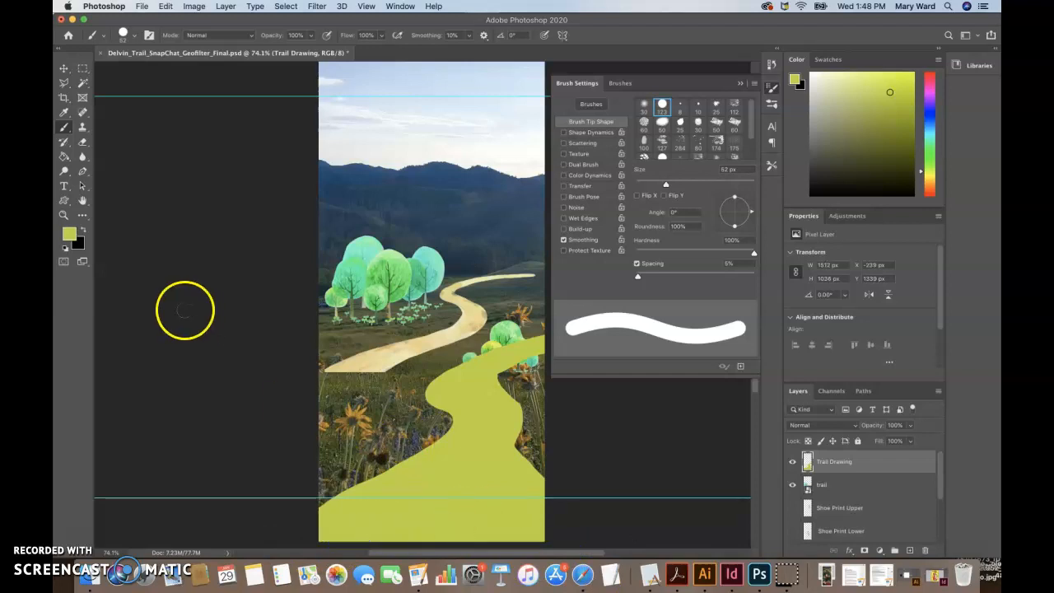
# Step: Try to open Delvin_Trail_SnapChat_Geofilter_Final.psd from the Snapchat Geofilter folder
pyautogui.click(145, 10)
pyautogui.click(149, 31)
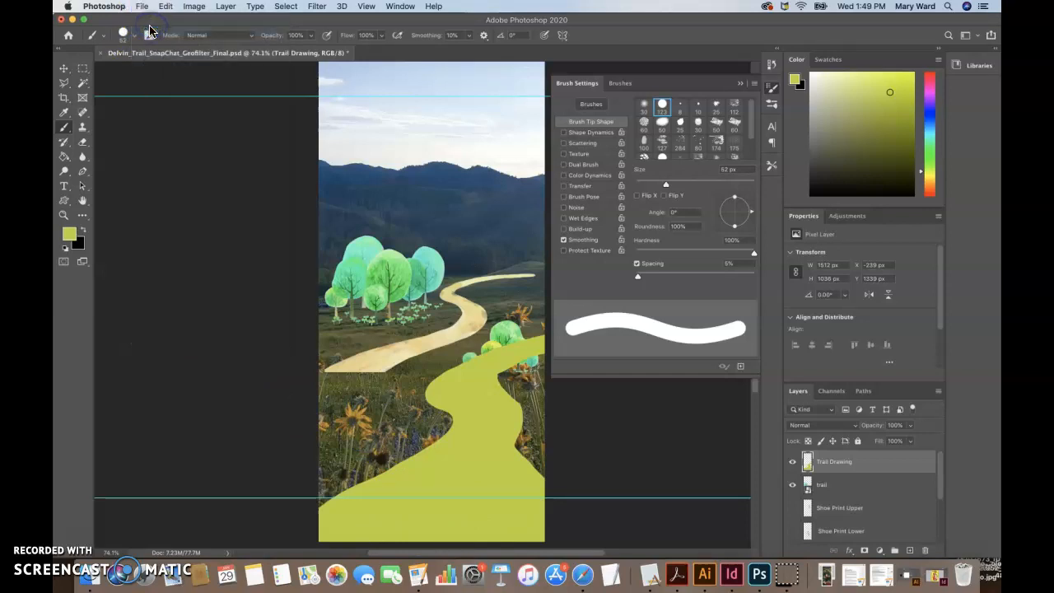
pyautogui.click(537, 98)
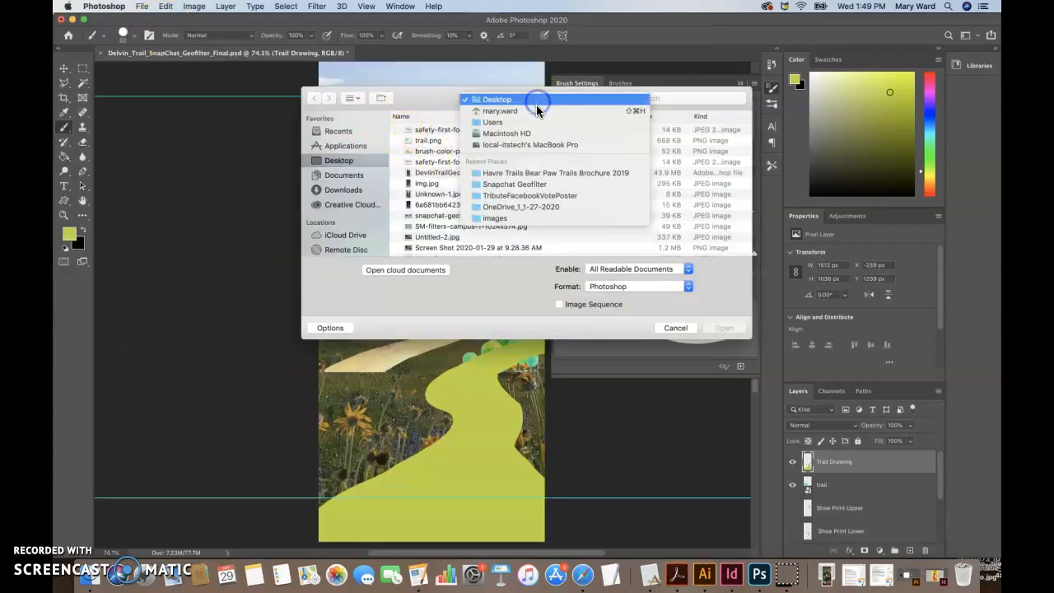
pyautogui.click(533, 183)
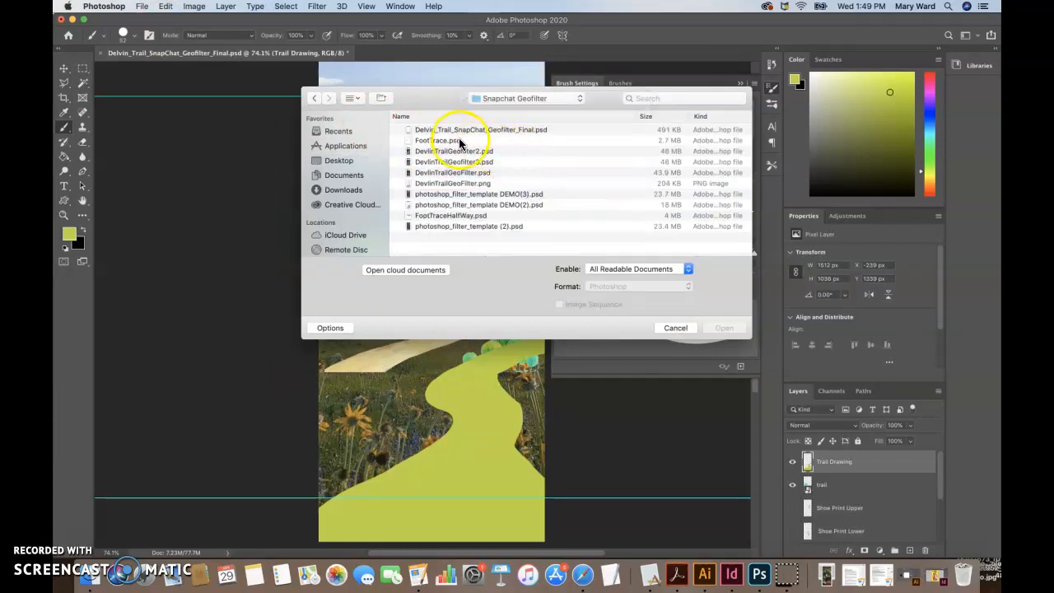
pyautogui.doubleClick(496, 130)
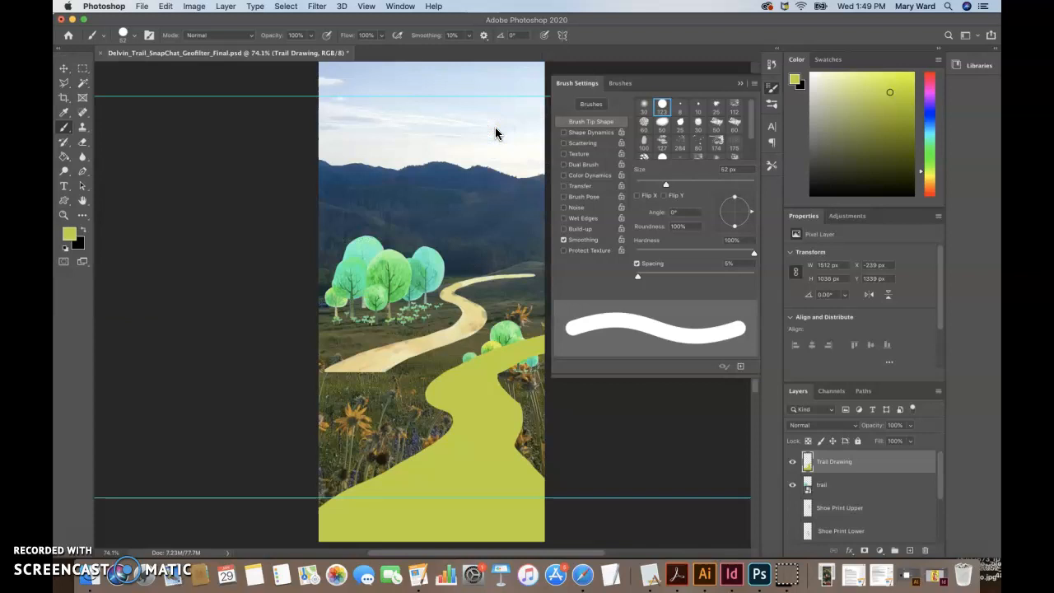
# Step: Open DevlinTrailGeofilter2.psd from the Snapchat Geofilter folder
pyautogui.click(144, 7)
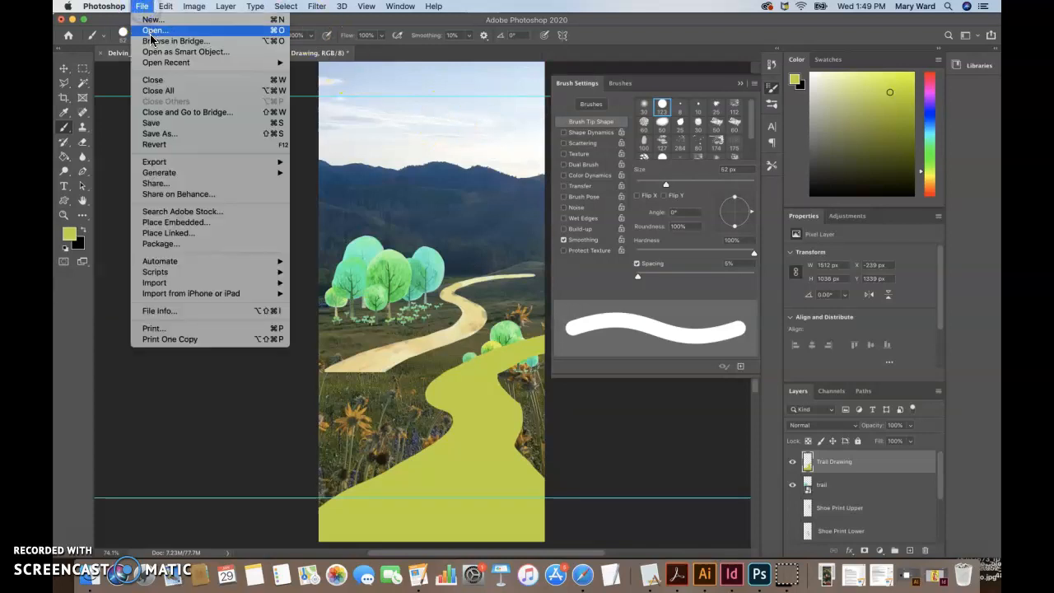
pyautogui.click(153, 31)
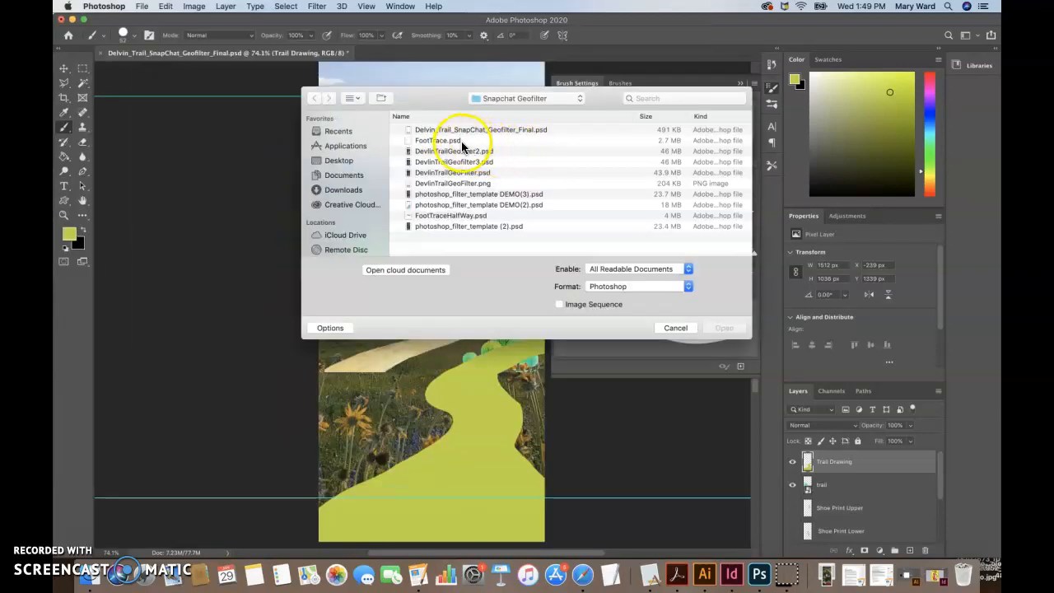
pyautogui.click(463, 151)
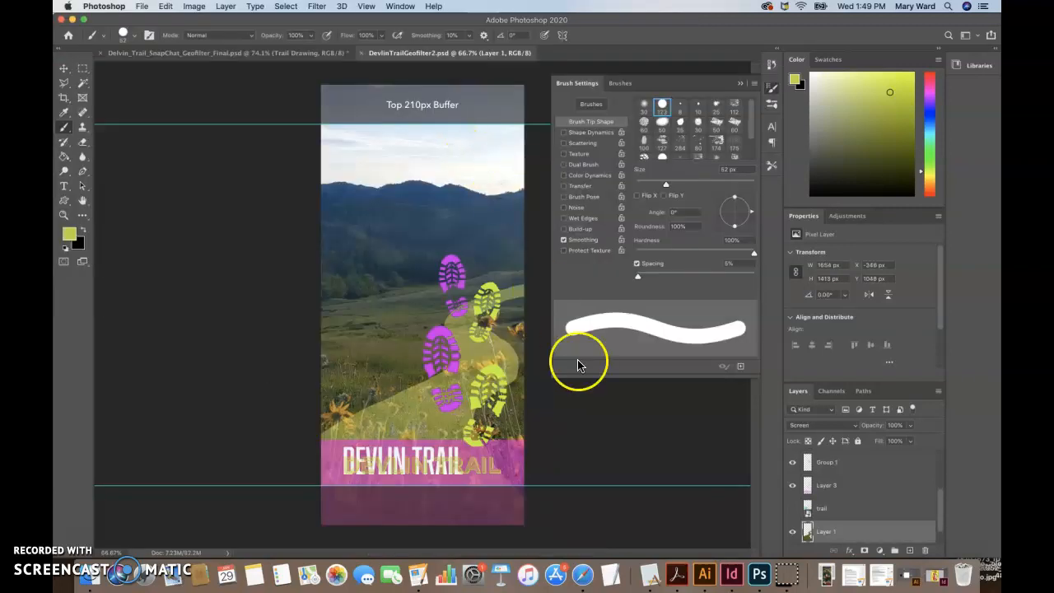
# Step: Hide Layer 3, both Group 1 shoe print layers, both Devlin Trail text layers and the Buffers group in DevlinTrailGeofilter2.psd
pyautogui.click(794, 487)
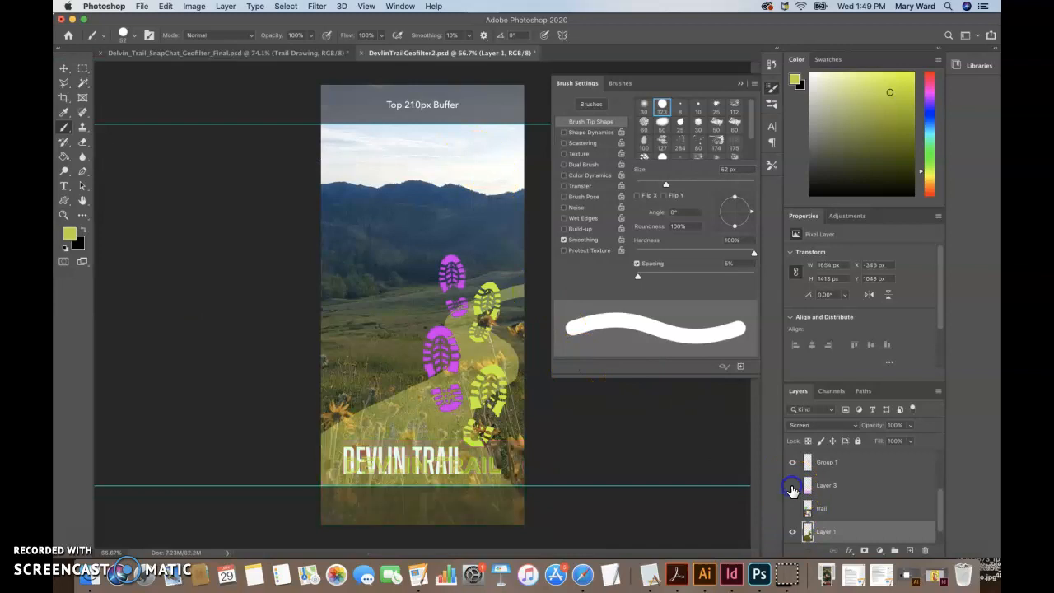
pyautogui.click(793, 471)
pyautogui.scroll(2, 793, 471)
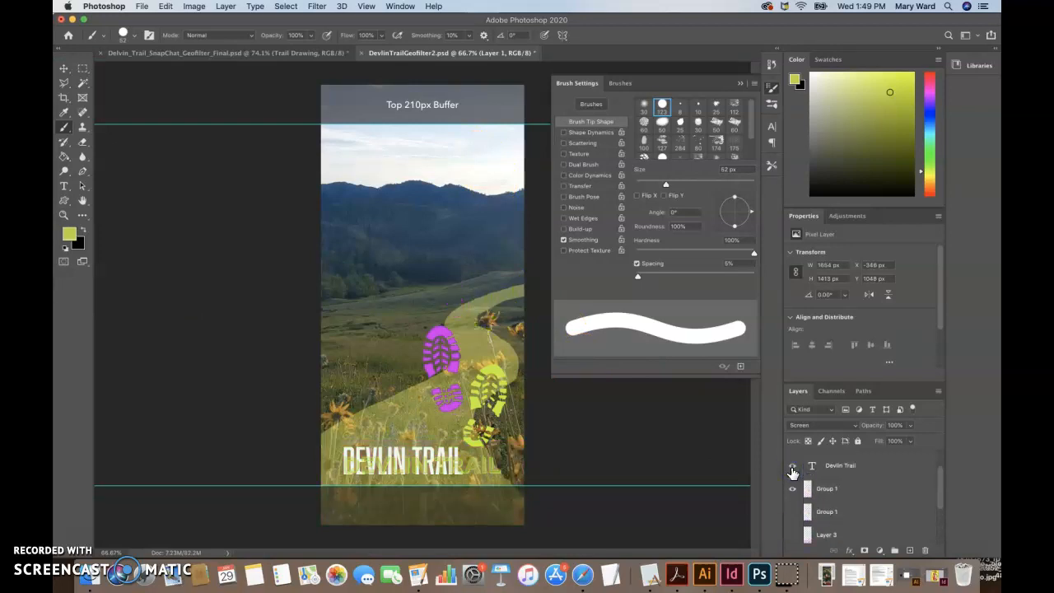
pyautogui.click(793, 470)
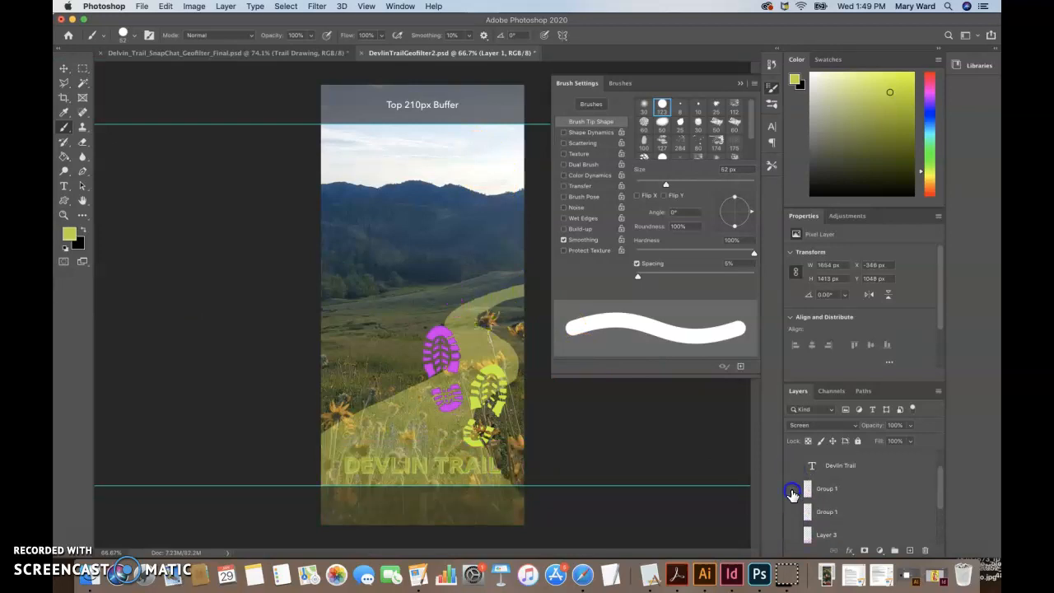
pyautogui.click(794, 493)
pyautogui.scroll(2, 794, 494)
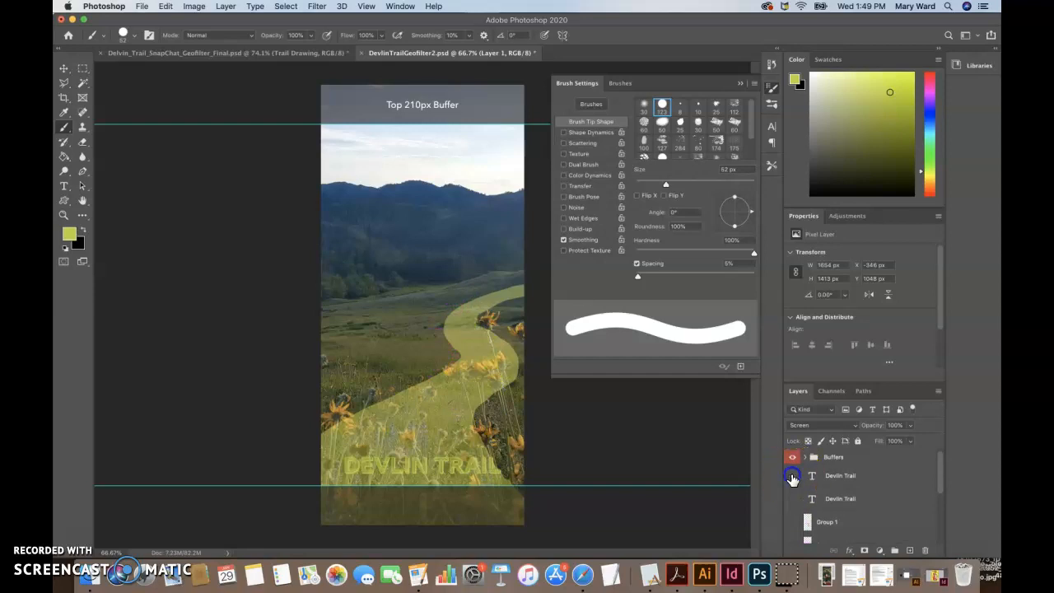
pyautogui.click(792, 478)
pyautogui.click(793, 457)
# Step: Copy the trail's Layer 1 into Delvin_Trail_SnapChat_Geofilter_Final.psd and delete the Trail Drawing layer there
pyautogui.scroll(-3, 793, 465)
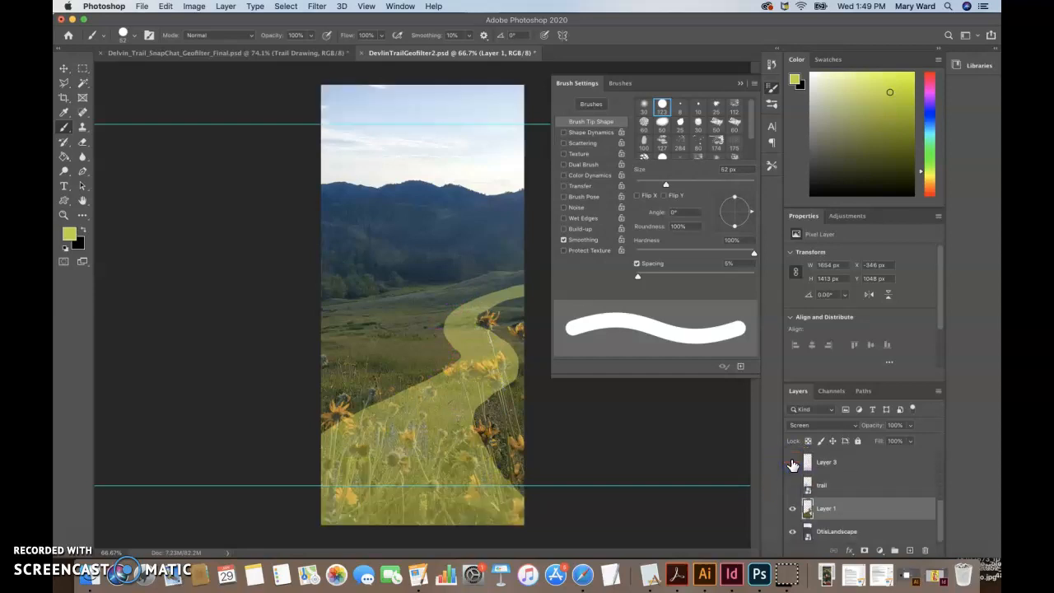
pyautogui.click(829, 510)
pyautogui.click(247, 53)
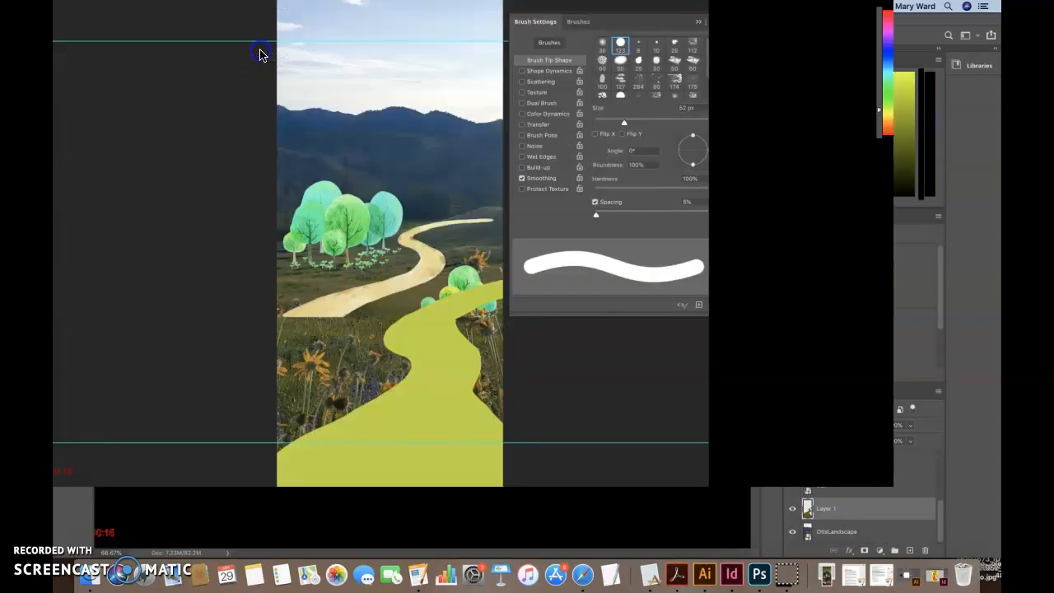
pyautogui.moveTo(845, 479)
pyautogui.mouseDown()
pyautogui.moveTo(890, 503)
pyautogui.moveTo(925, 550)
pyautogui.mouseUp()
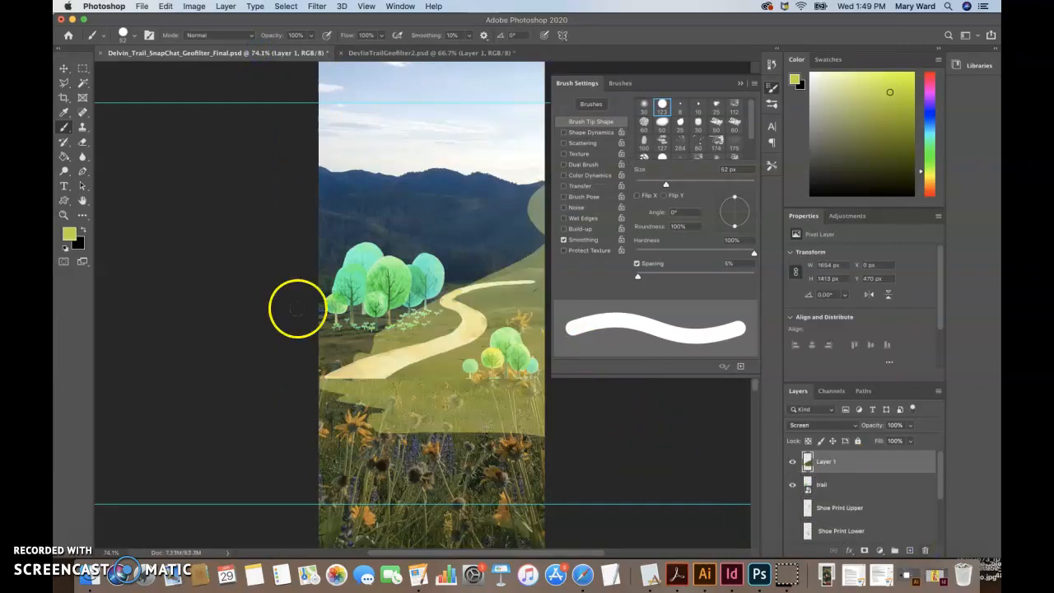
# Step: Move the copied Layer 1 trail down over the wildflower area so its base reaches the canvas's bottom
pyautogui.click(64, 69)
pyautogui.moveTo(501, 353); pyautogui.dragTo(445, 579)
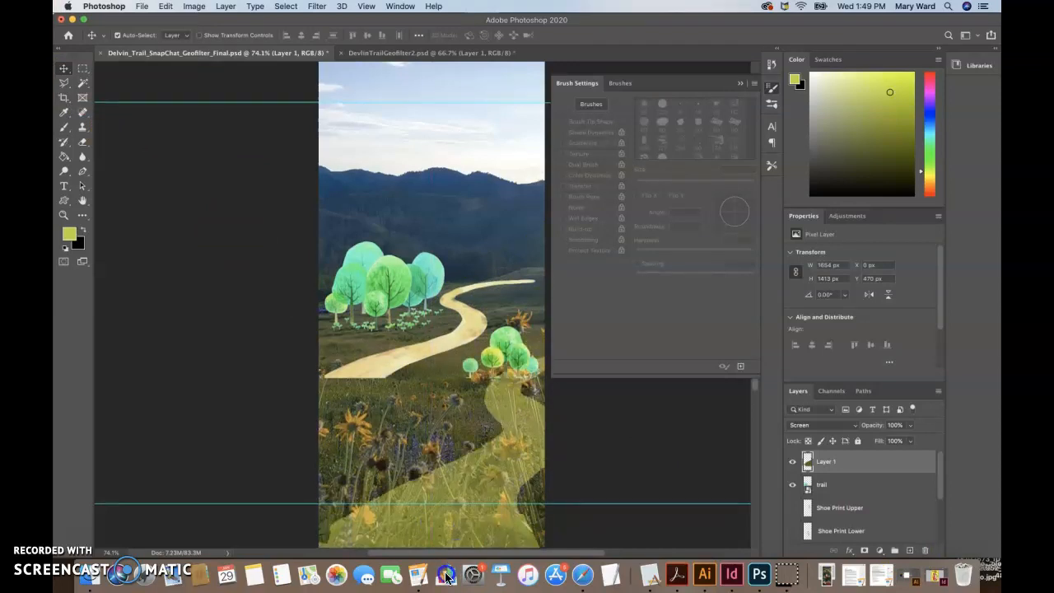
pyautogui.moveTo(437, 531); pyautogui.dragTo(438, 465)
# Step: Compare the trail's placement with DevlinTrailGeofilter2.psd and nudge the copied trail slightly left
pyautogui.click(387, 53)
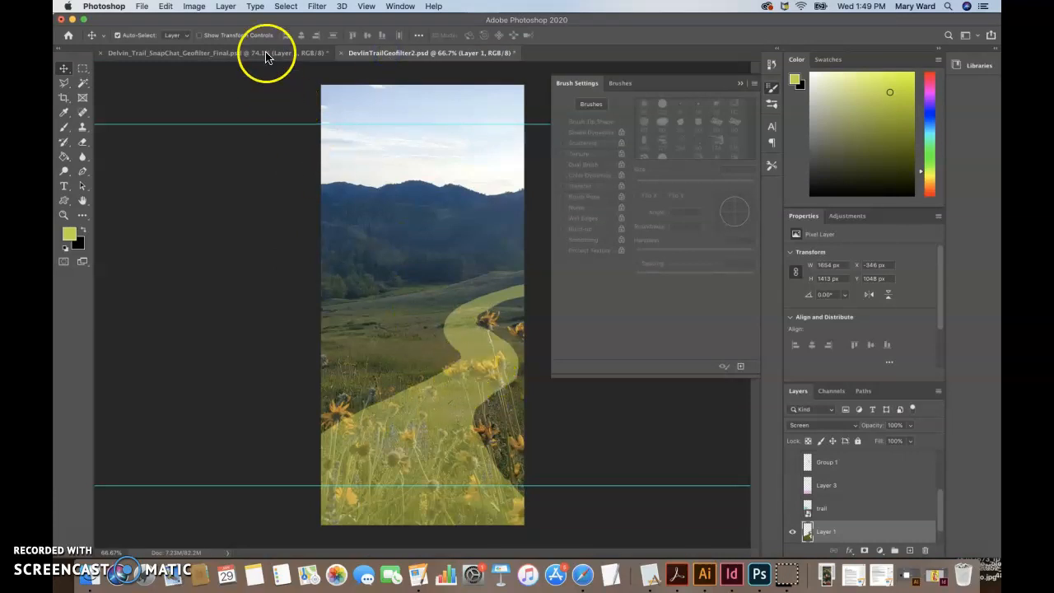
pyautogui.click(266, 54)
pyautogui.click(520, 420)
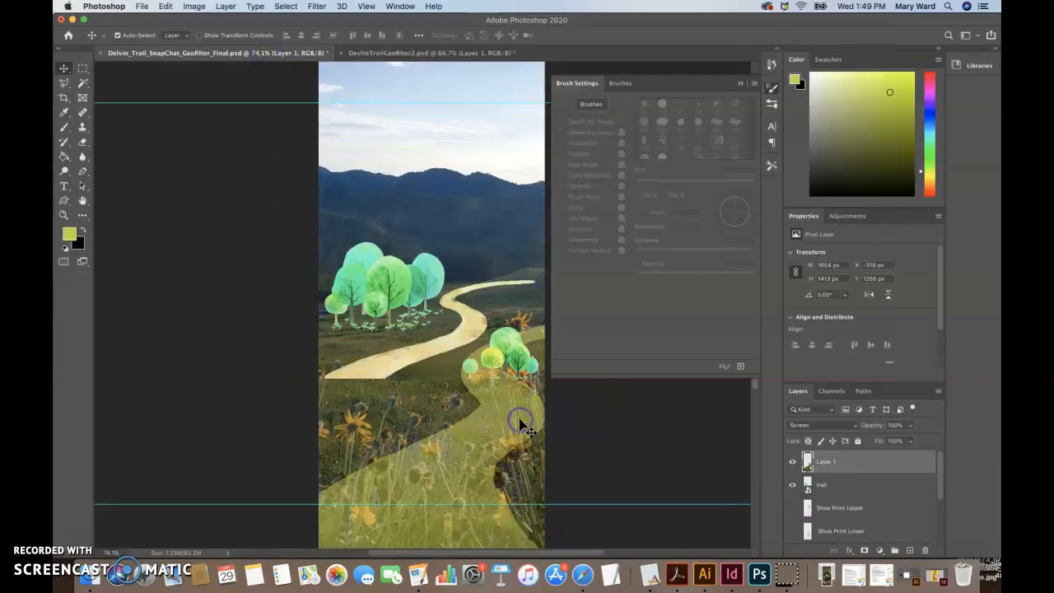
pyautogui.hotkey('shift', 'Left')
pyautogui.hotkey('shift', 'Left')
pyautogui.hotkey('shift', 'Left')
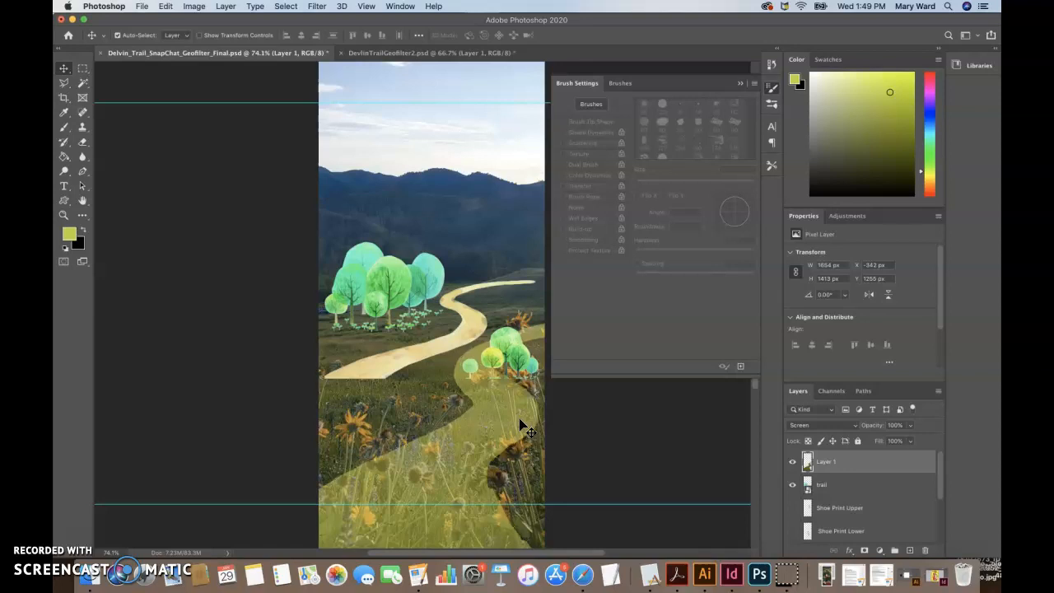
# Step: Hide the original trail graphic layer with the trees
pyautogui.scroll(-2, 812, 482)
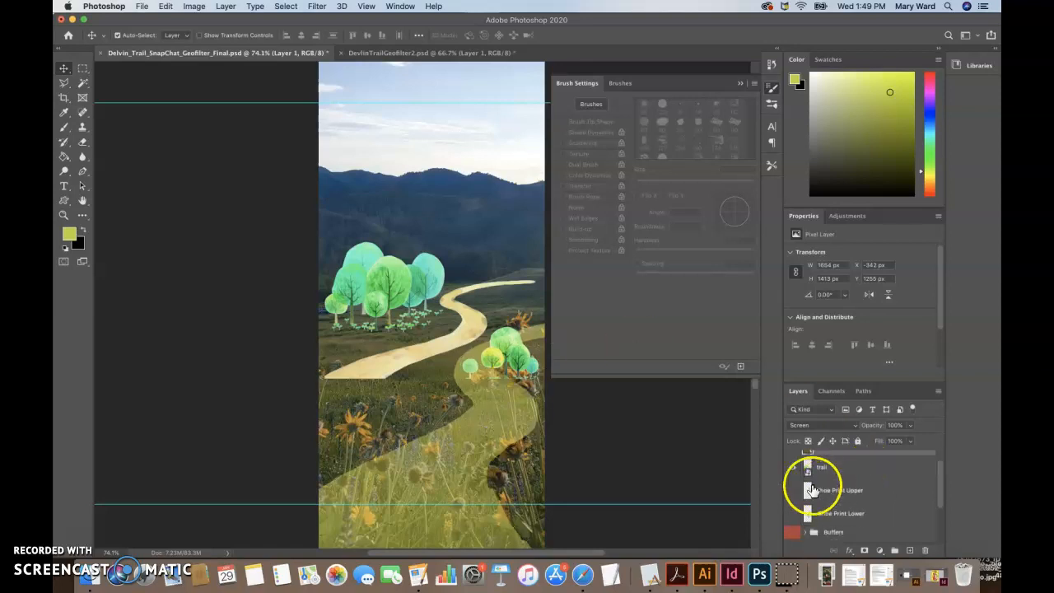
pyautogui.click(795, 471)
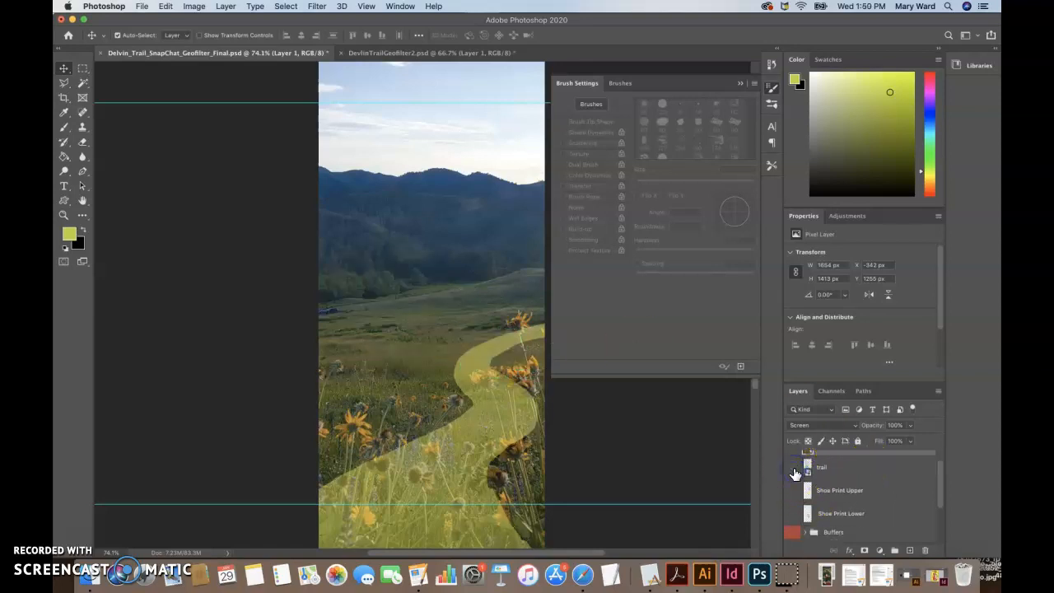
# Step: Show the Shoe Print Upper and Shoe Print Lower layers over the landscape and trail
pyautogui.moveTo(792, 490); pyautogui.dragTo(793, 517)
pyautogui.click(794, 515)
pyautogui.scroll(-2, 797, 516)
pyautogui.click(798, 527)
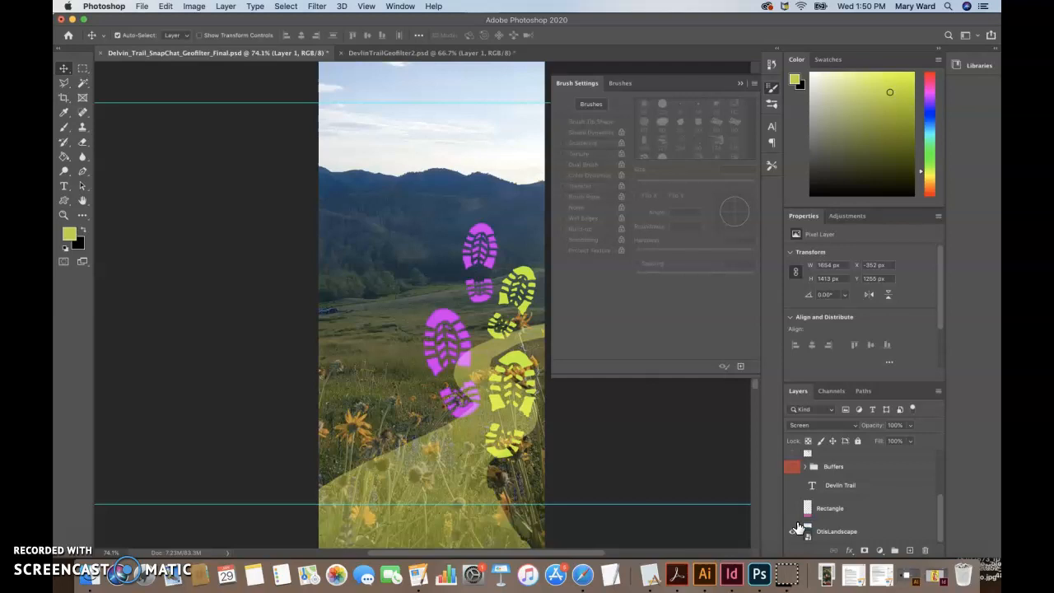
# Step: Switch to DevlinTrailGeofilter2.psd and show its Devlin Trail title text
pyautogui.click(423, 52)
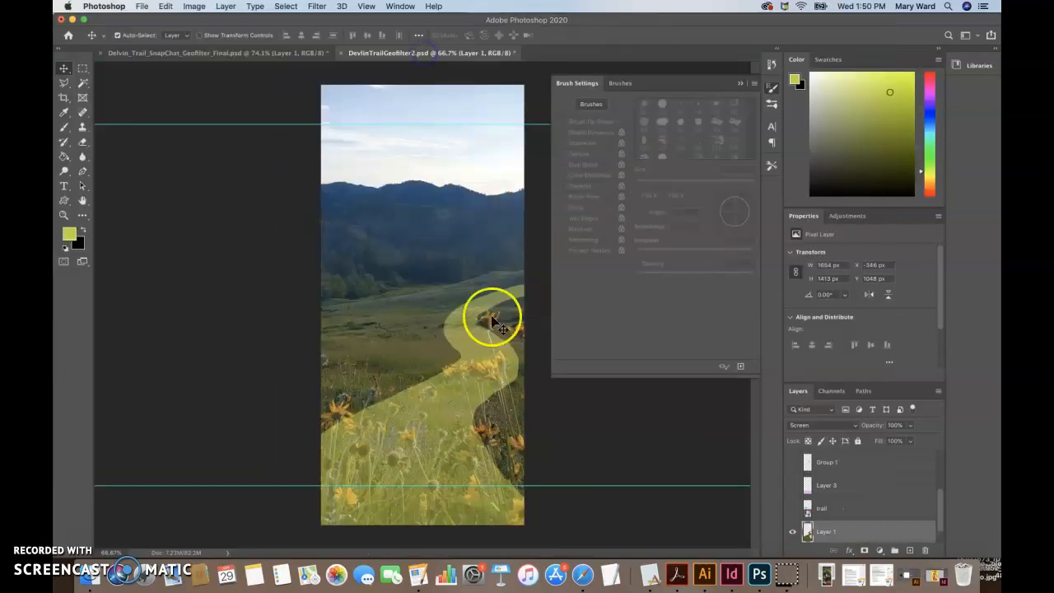
pyautogui.scroll(2, 794, 517)
pyautogui.scroll(1, 796, 511)
pyautogui.click(794, 475)
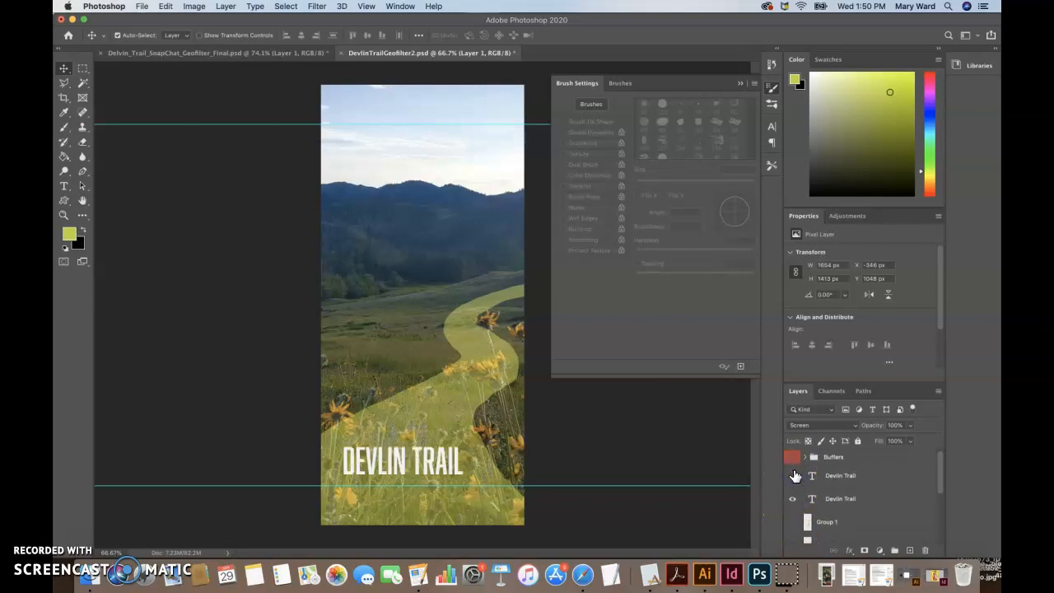
# Step: Show both Group 1 shoe print layers and collapse the Brush Settings covering the workspace
pyautogui.scroll(-3, 796, 494)
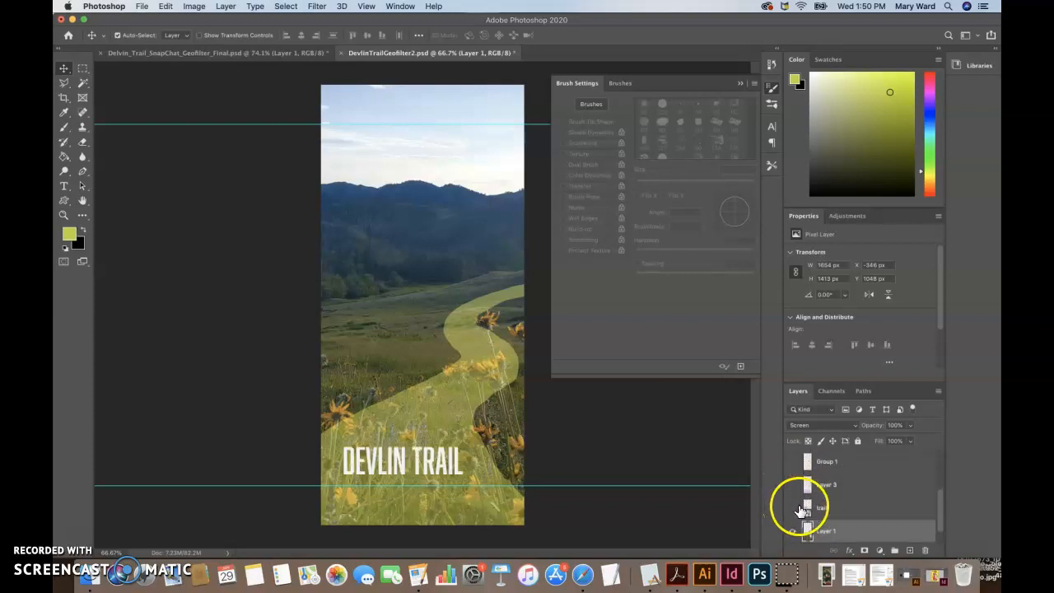
pyautogui.click(794, 463)
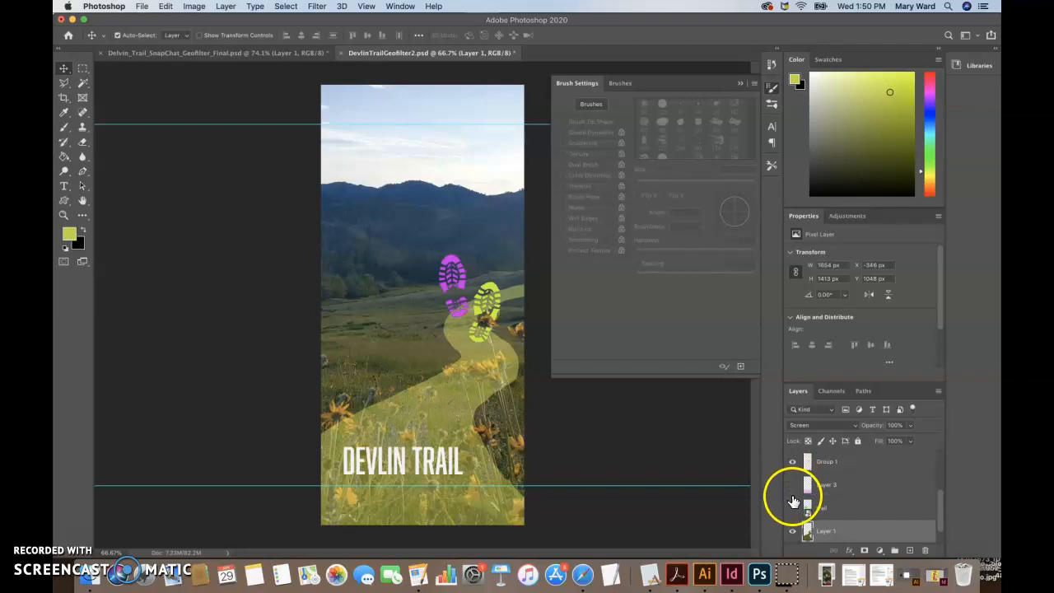
pyautogui.scroll(1, 792, 487)
pyautogui.click(792, 467)
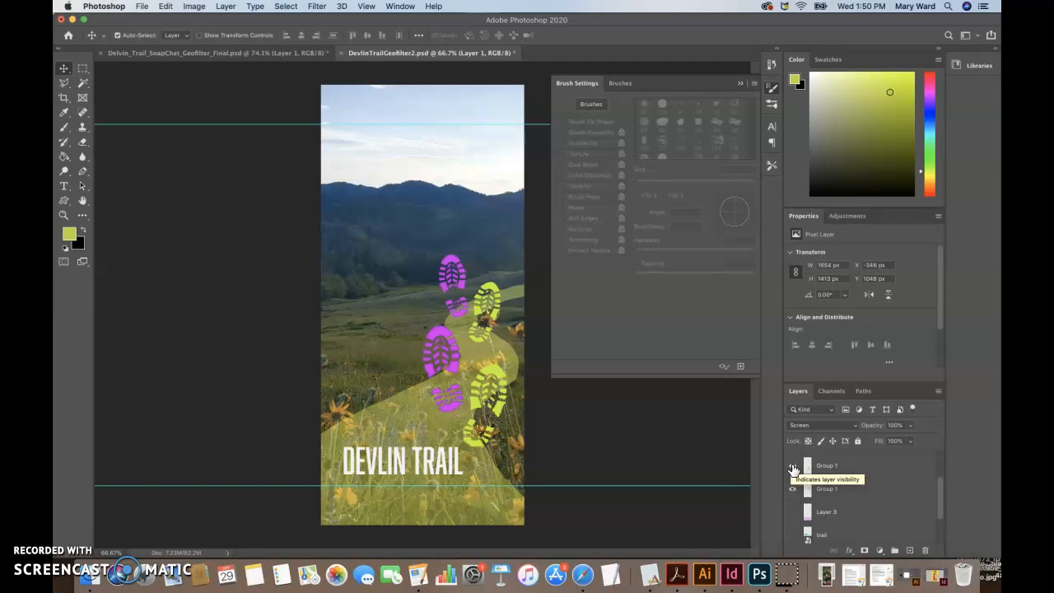
pyautogui.click(740, 84)
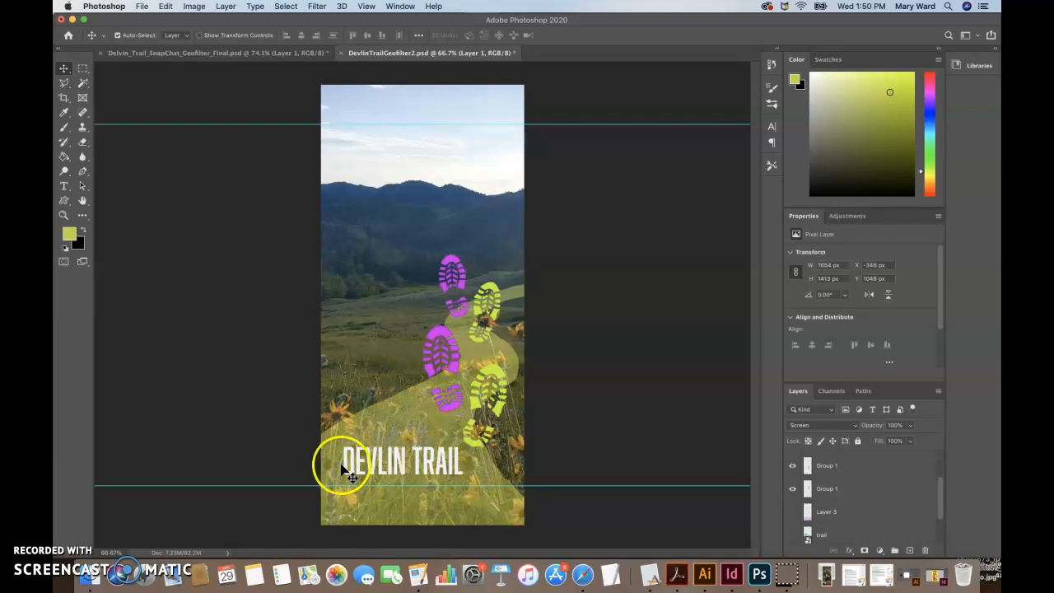
# Step: In Delvin_Trail_SnapChat_Geofilter_Final.psd, hide the Layer 1 trail and show the Rectangle band and Devlin Trail text layers
pyautogui.click(272, 53)
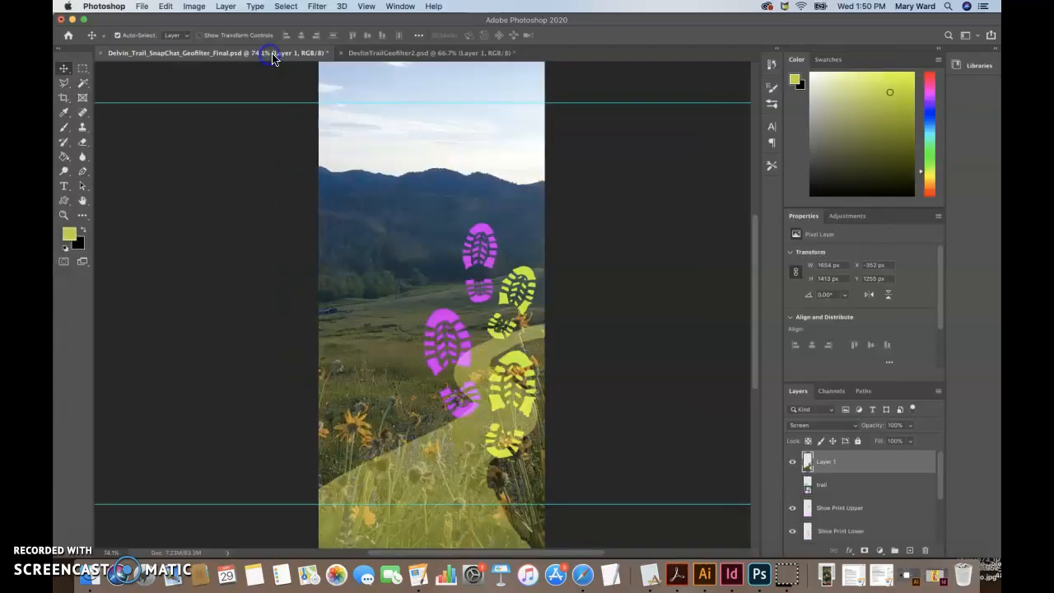
pyautogui.click(792, 462)
pyautogui.click(791, 509)
pyautogui.click(792, 509)
pyautogui.scroll(-4, 792, 512)
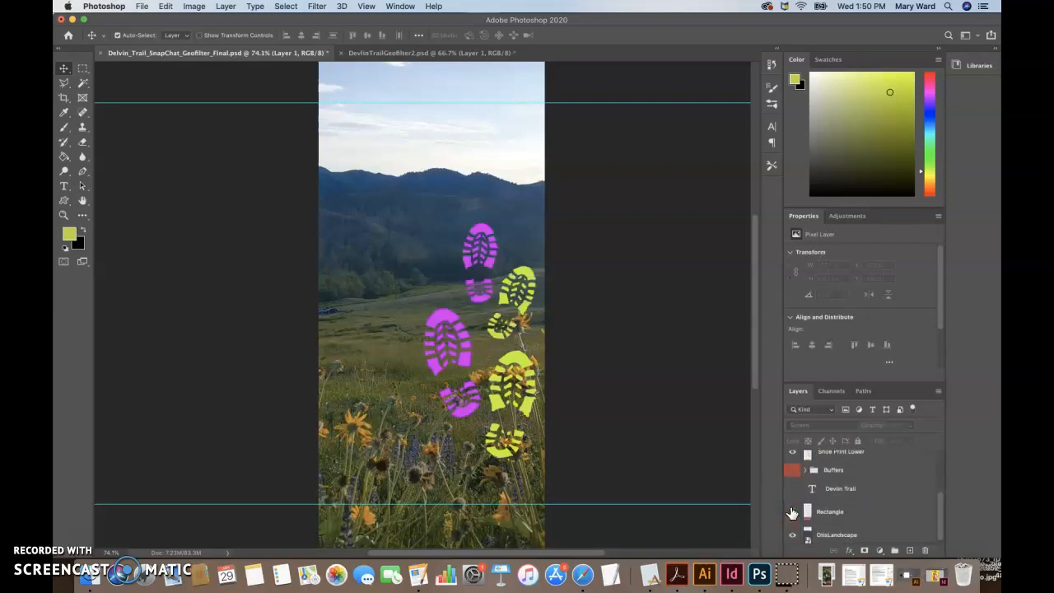
pyautogui.click(792, 511)
pyautogui.click(793, 487)
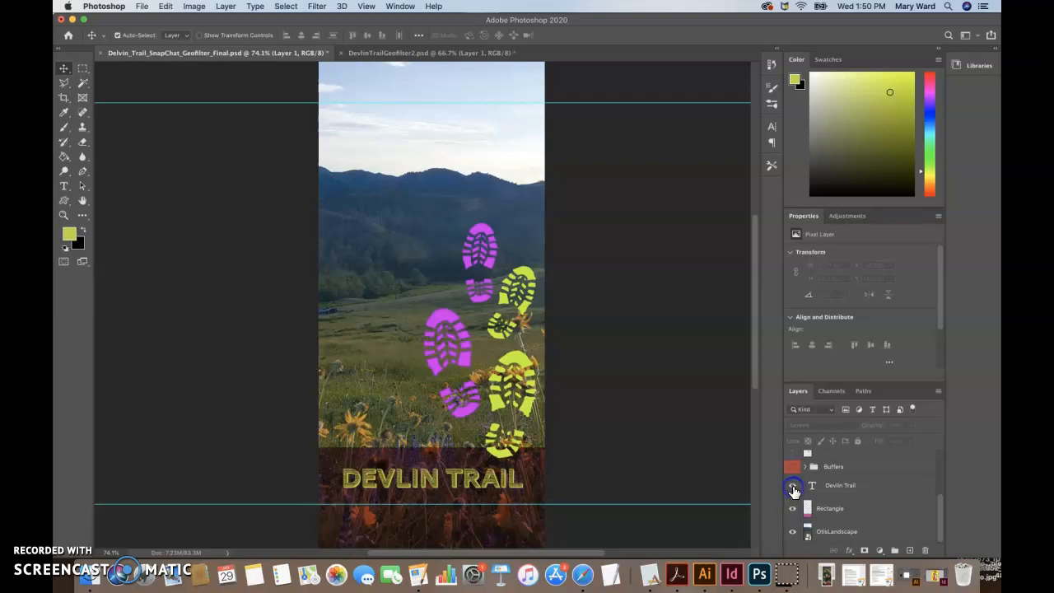
# Step: Hide the OtisLandscape background so only the geofilter artwork remains on a transparent canvas
pyautogui.click(793, 532)
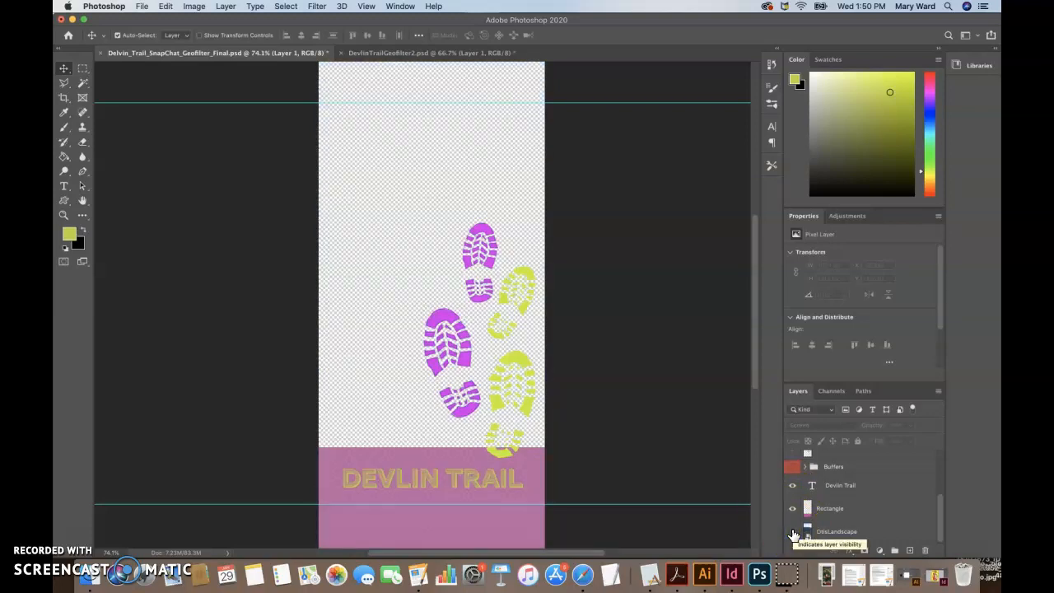
pyautogui.click(792, 532)
pyautogui.scroll(2, 876, 486)
pyautogui.scroll(-2, 878, 488)
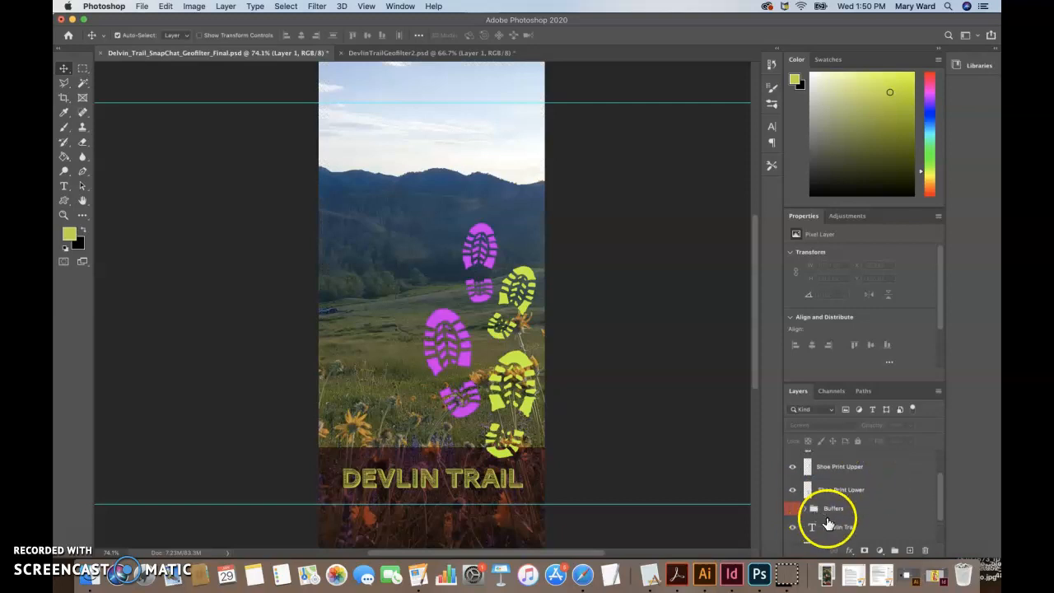
pyautogui.click(792, 533)
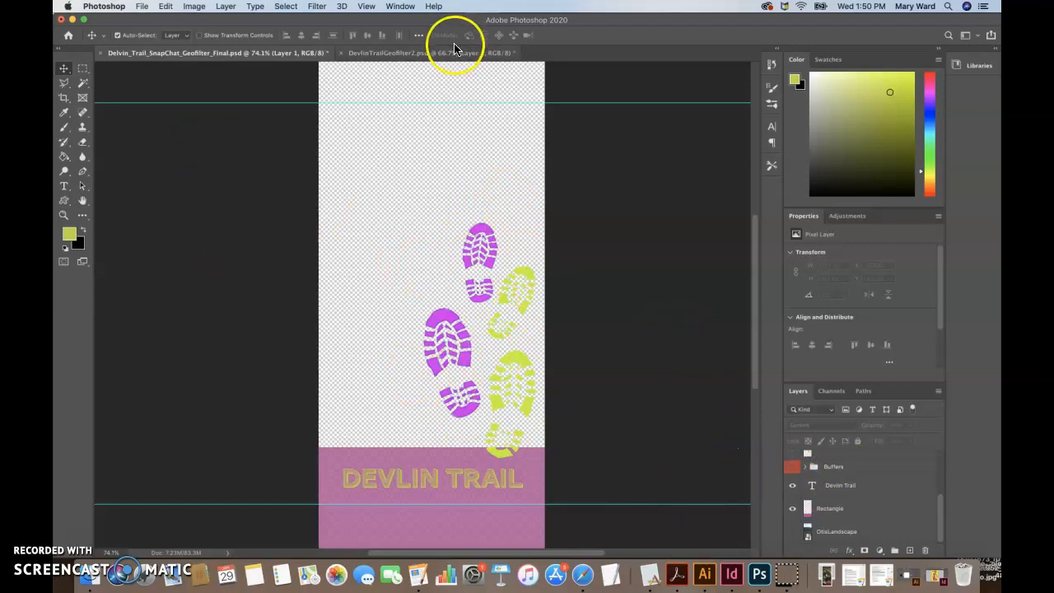
# Step: Compare the finished geofilter with the trail version in DevlinTrailGeofilter2.psd and return to the final file
pyautogui.click(429, 52)
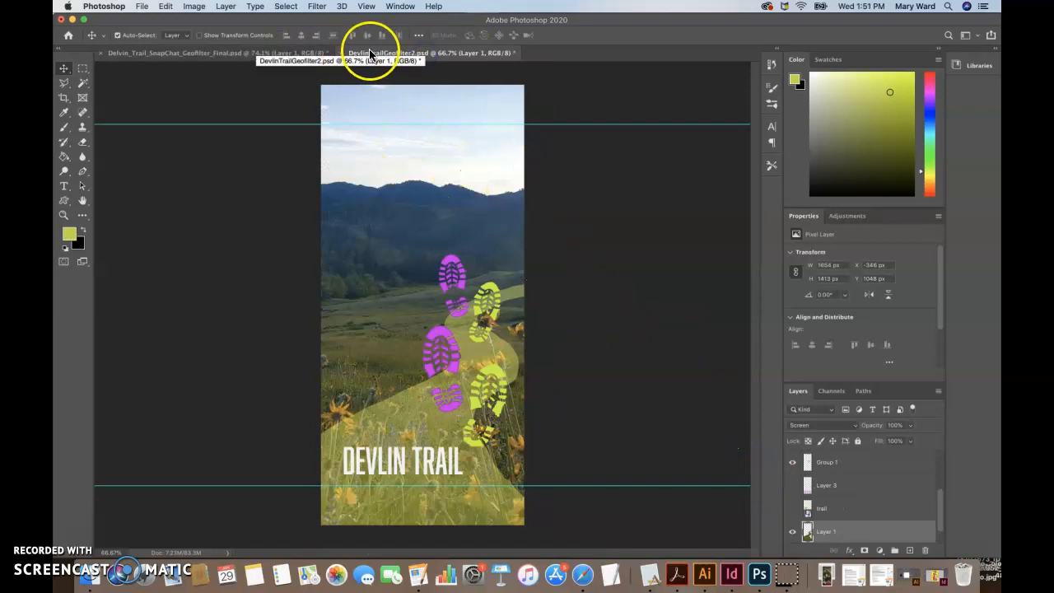
pyautogui.click(292, 53)
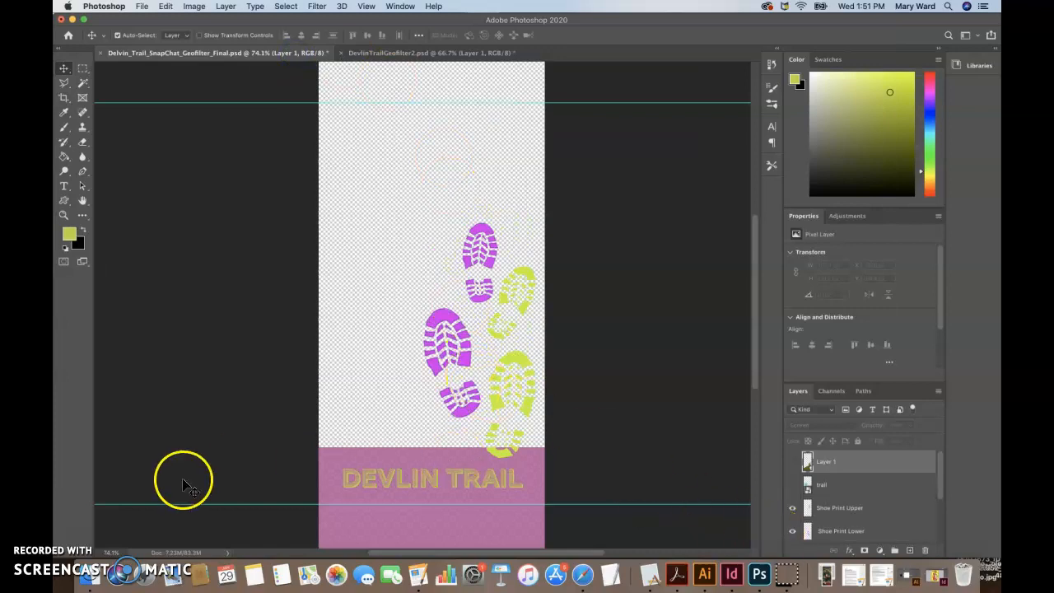
pyautogui.click(75, 538)
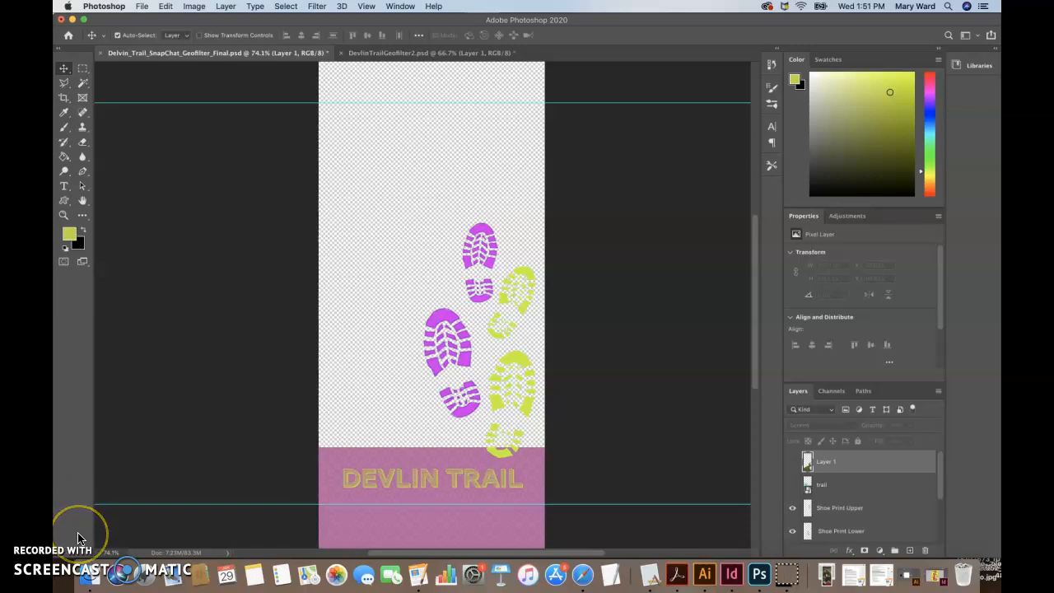